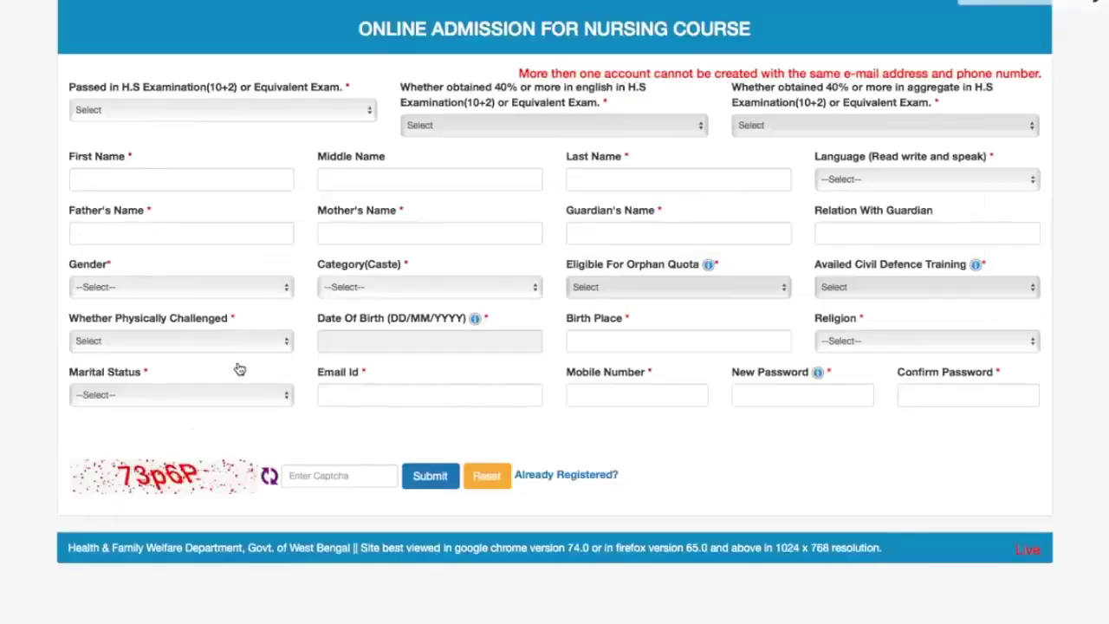
Step: Answer Yes to H.S. passed, 40% in English and 40% aggregate
{"action": "left_click", "coordinate": [190, 111]}
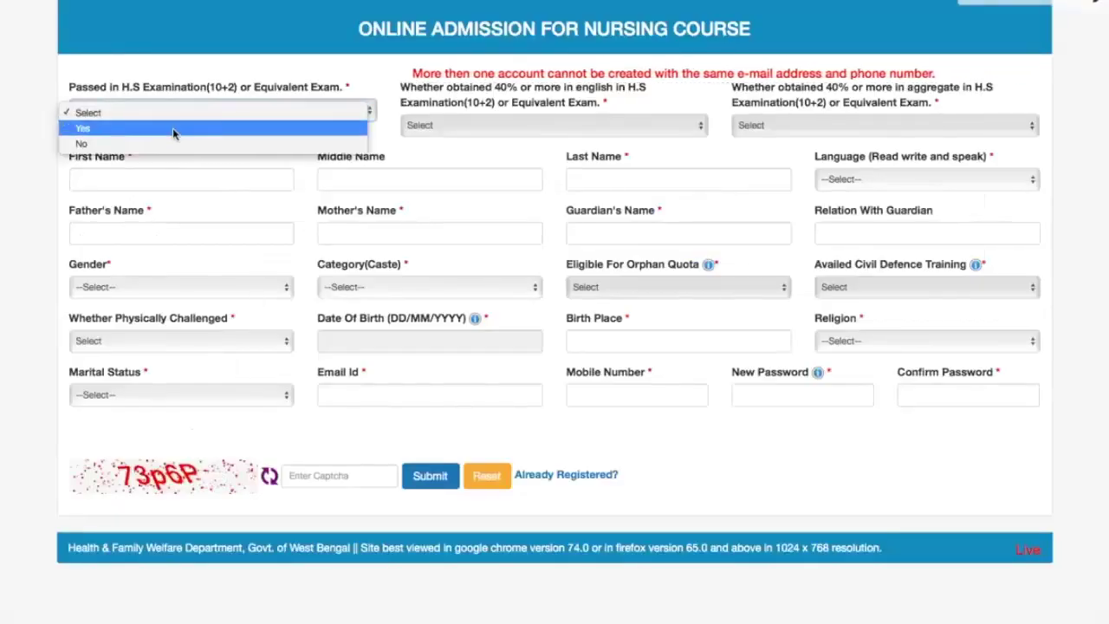
{"action": "left_click", "coordinate": [172, 128]}
{"action": "left_click", "coordinate": [462, 127]}
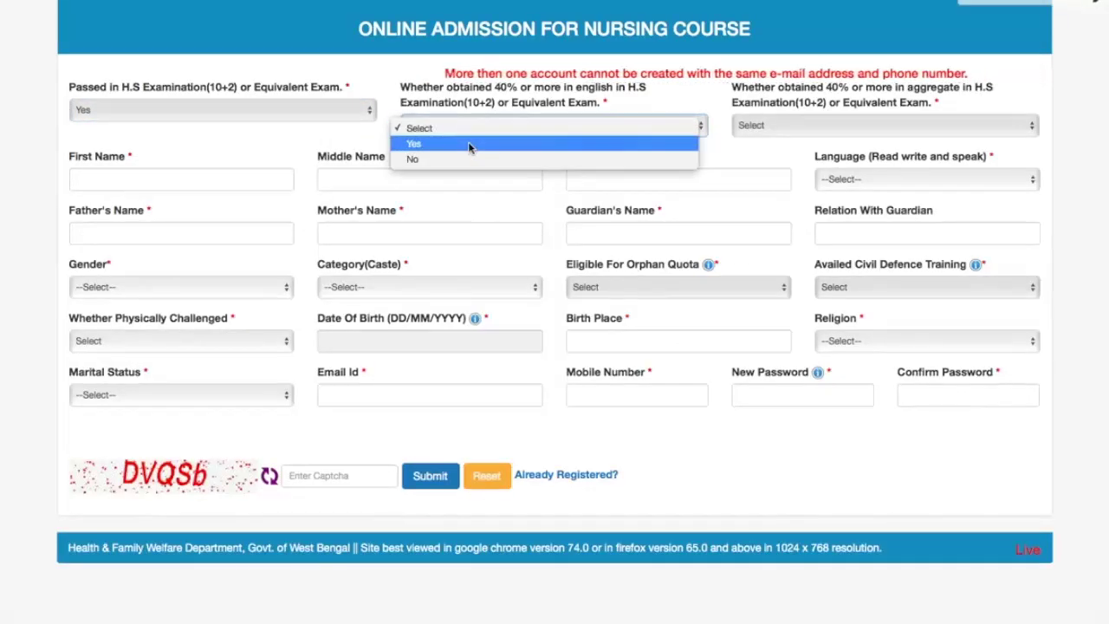
{"action": "left_click", "coordinate": [469, 146]}
{"action": "left_click", "coordinate": [768, 127]}
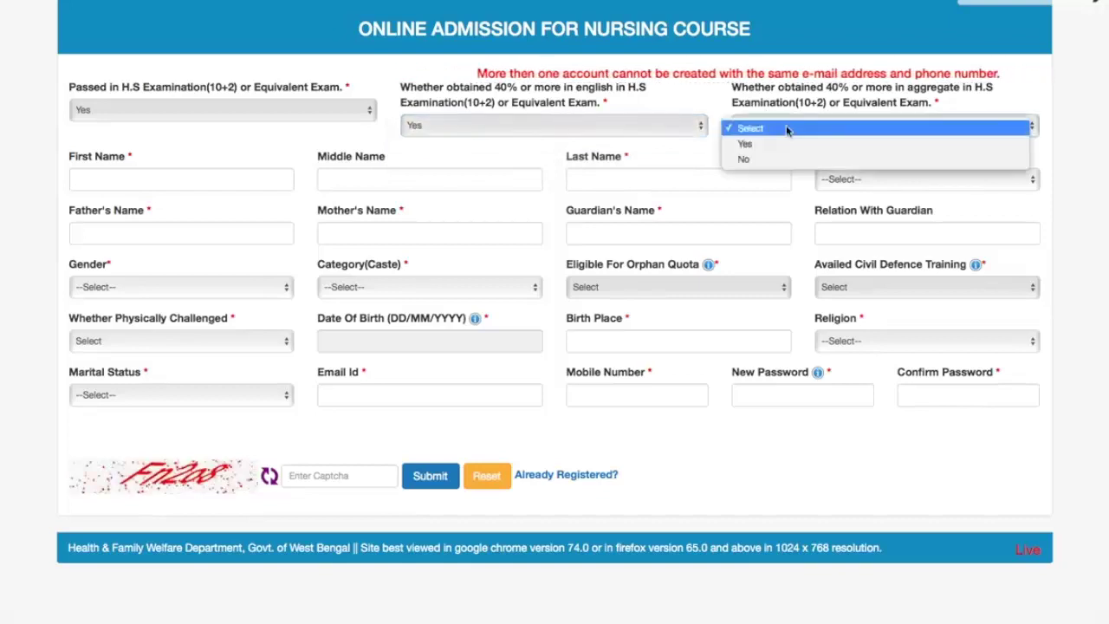
{"action": "left_click", "coordinate": [767, 145]}
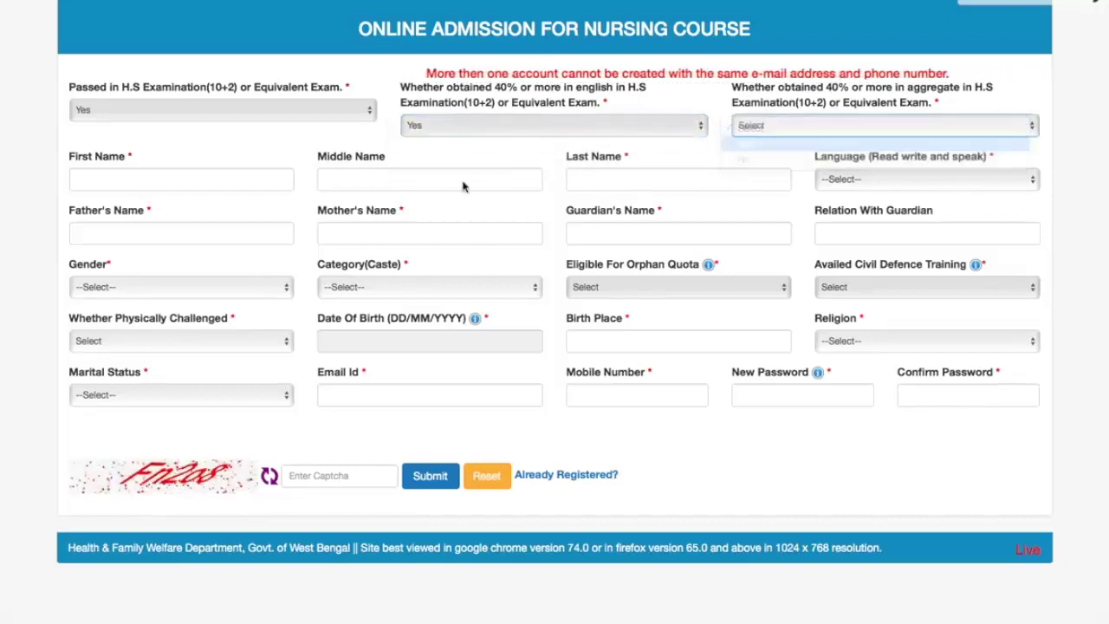
{"action": "left_click", "coordinate": [205, 182]}
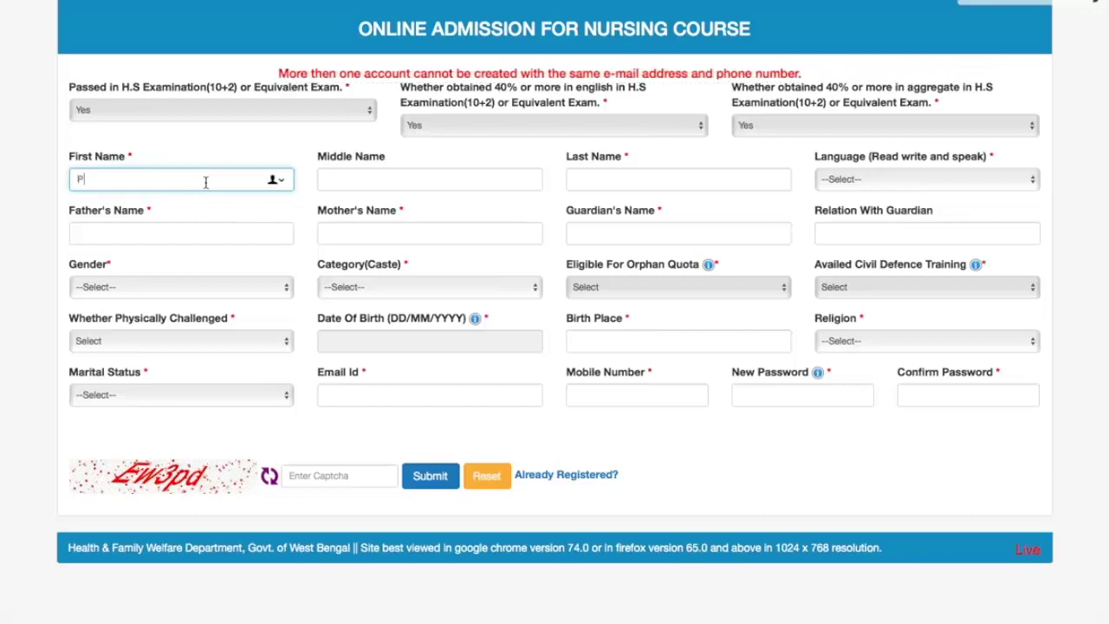
Step: Enter the applicant's first and last name and choose BENGALI /NEPALI as the language
{"action": "type", "text": "Pri"}
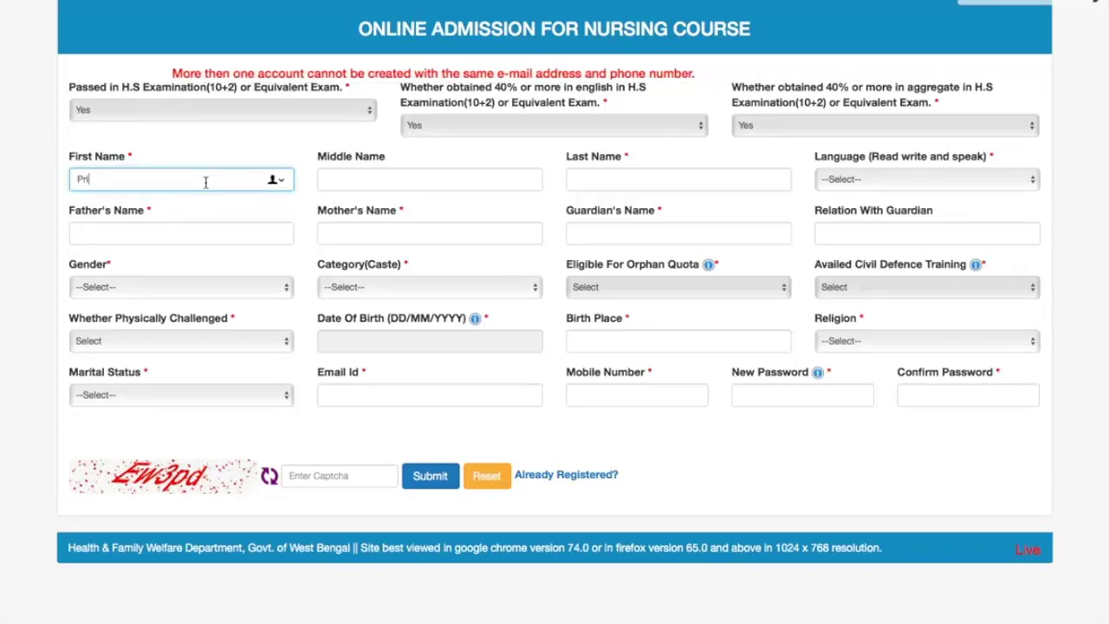
{"action": "type", "text": "ya"}
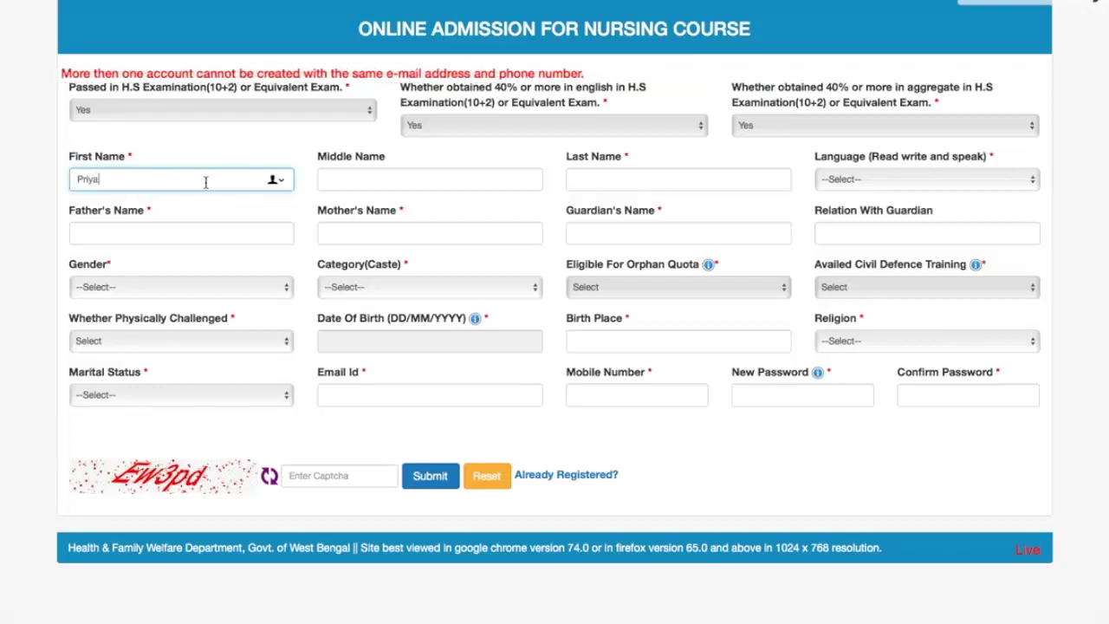
{"action": "type", "text": "nka"}
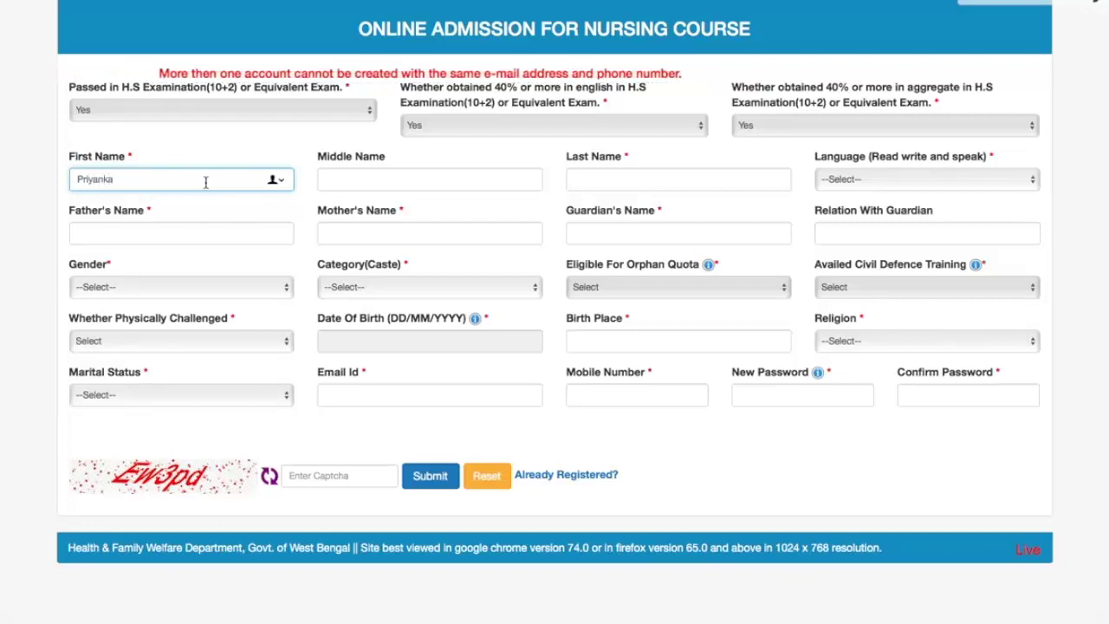
{"action": "key", "text": "Tab"}
{"action": "key", "text": "Tab"}
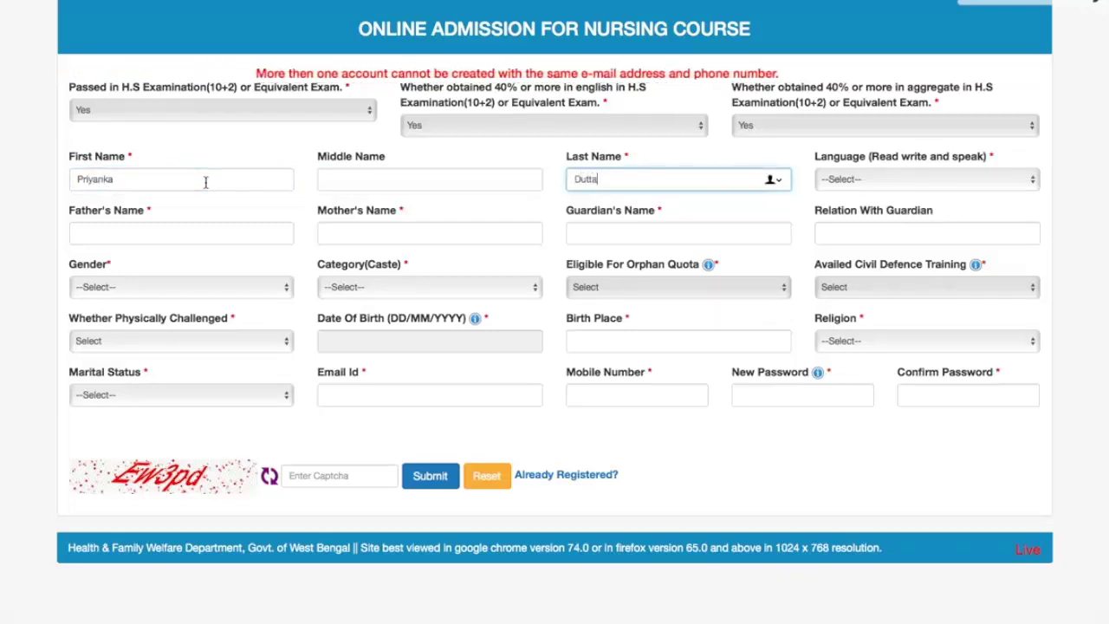
{"action": "left_click", "coordinate": [879, 180]}
{"action": "left_click", "coordinate": [870, 196]}
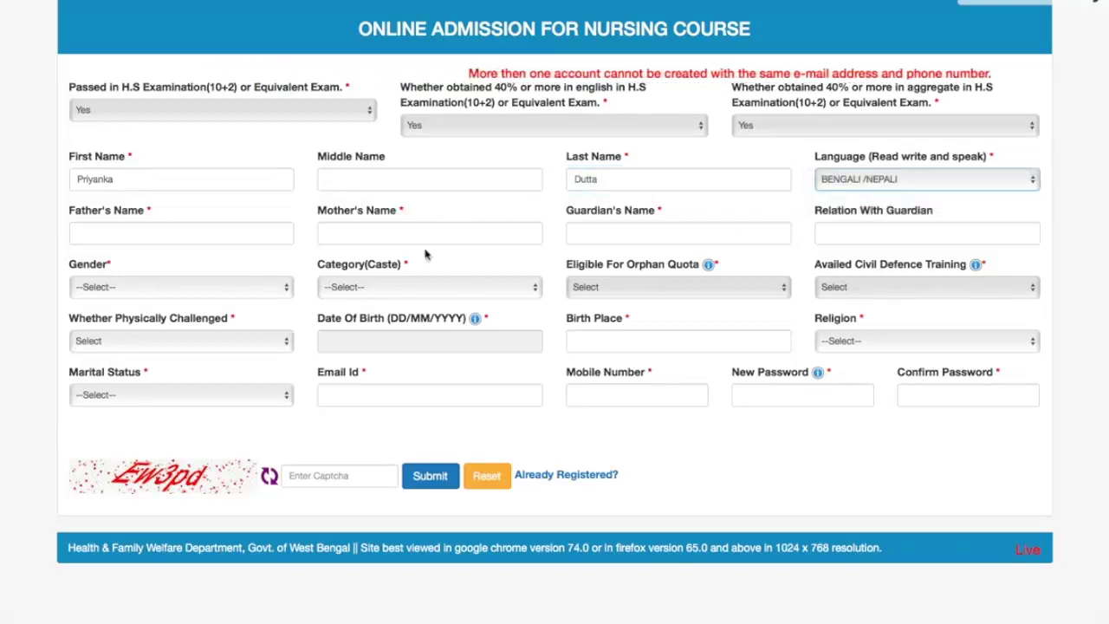
Step: Fill in the father's, mother's and guardian's names
{"action": "left_click", "coordinate": [182, 235]}
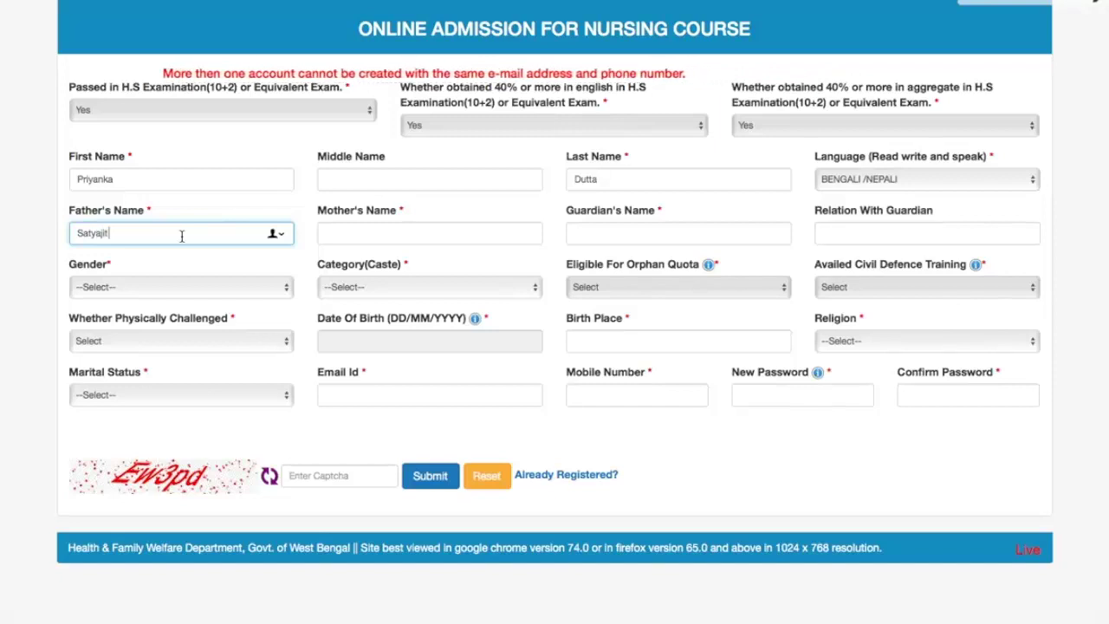
{"action": "key", "text": "Tab"}
{"action": "key", "text": "Tab"}
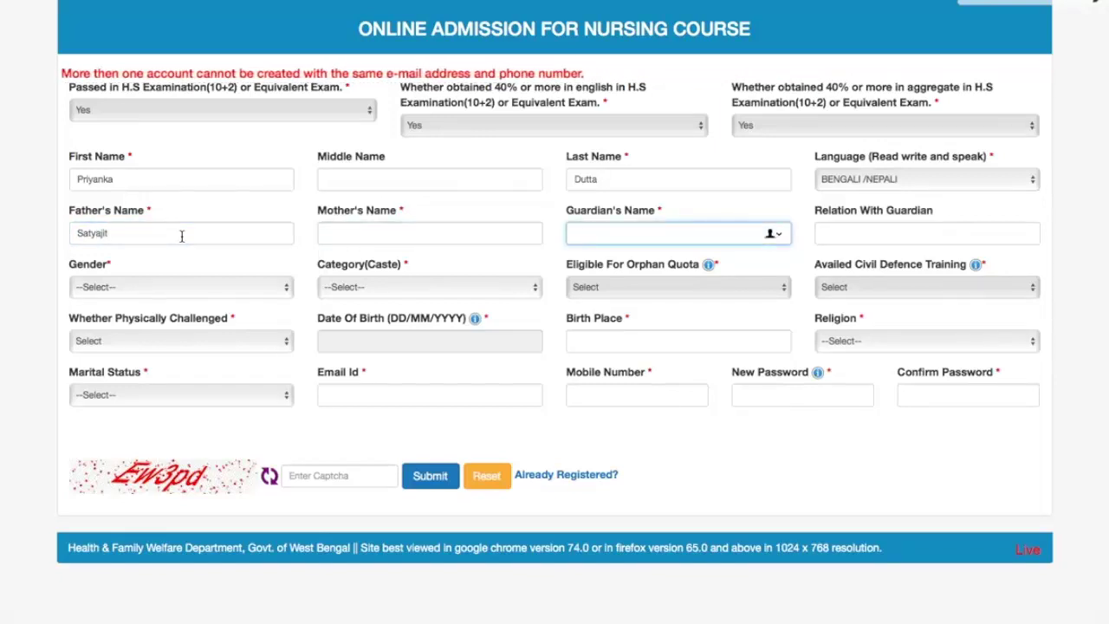
{"action": "left_click", "coordinate": [131, 241]}
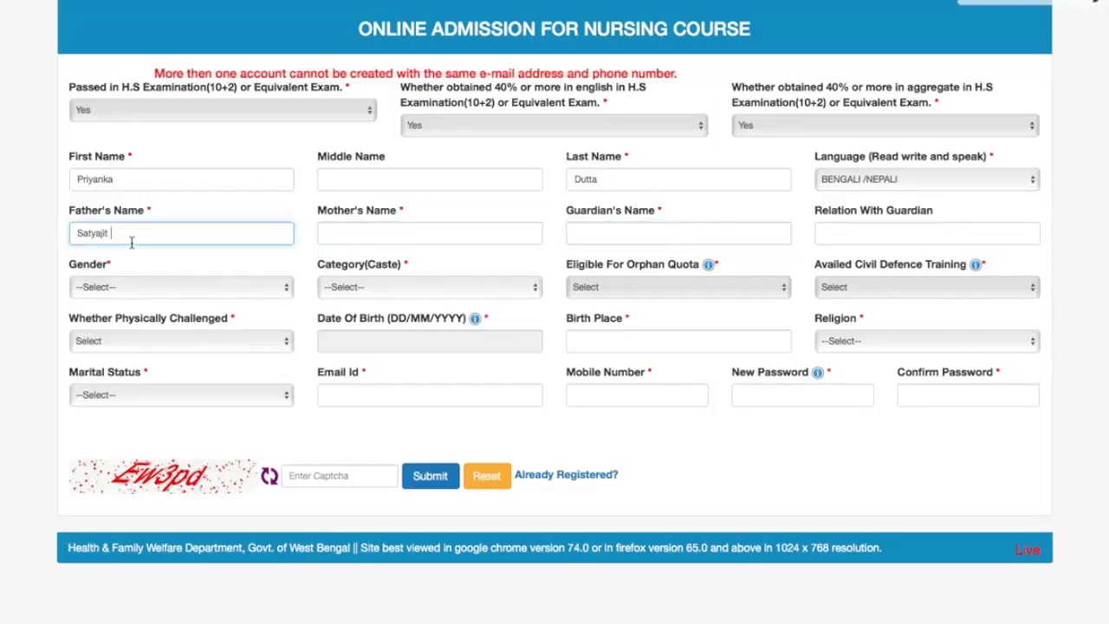
{"action": "left_click", "coordinate": [346, 237]}
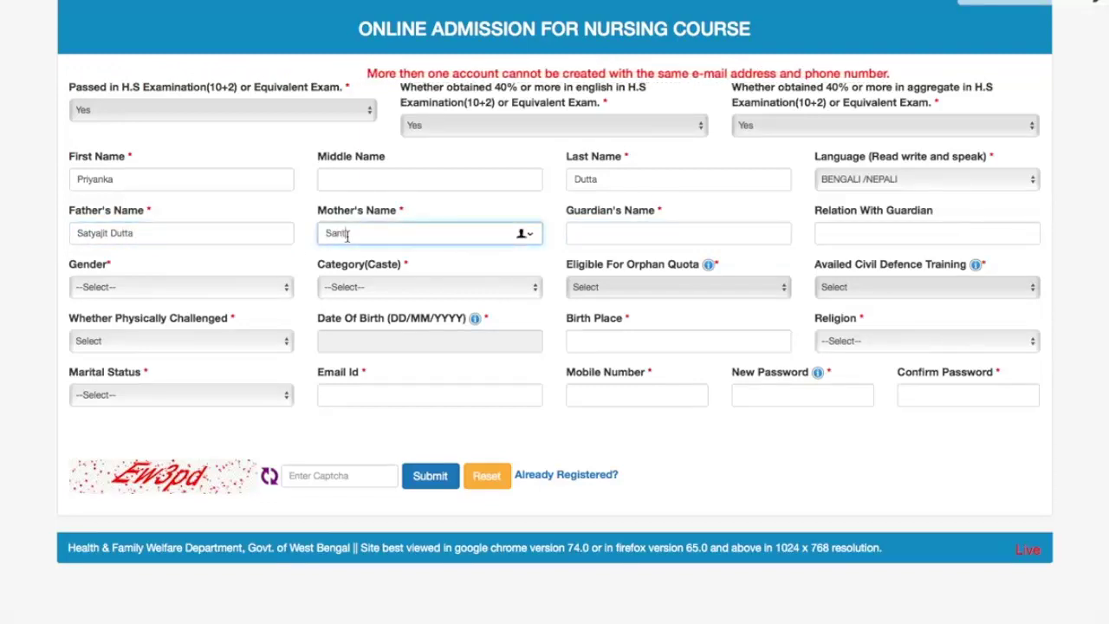
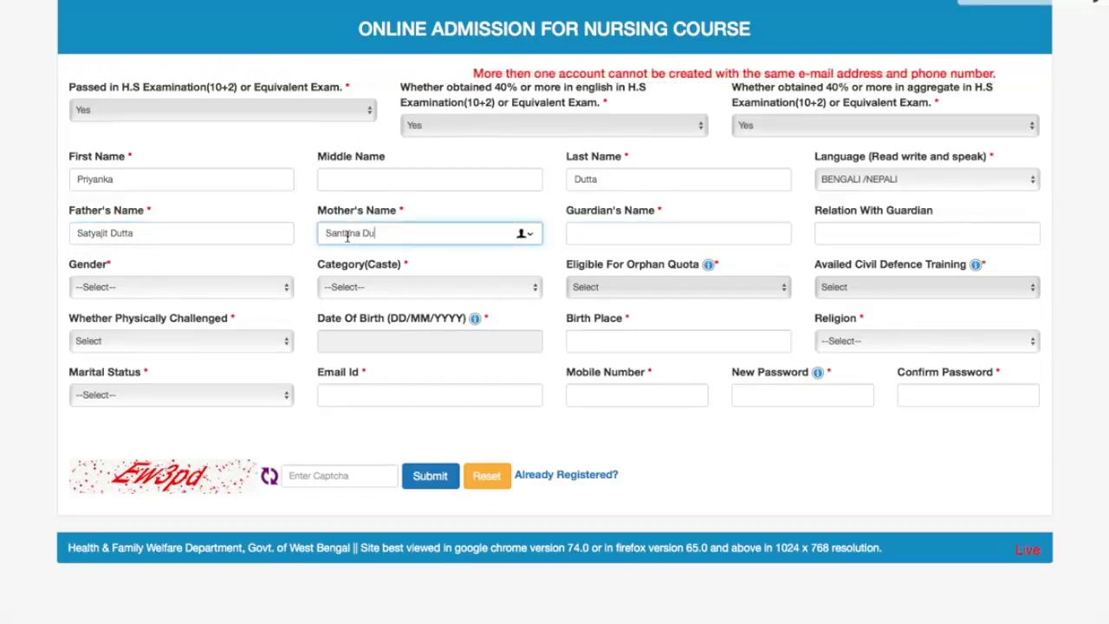
{"action": "left_click", "coordinate": [627, 231]}
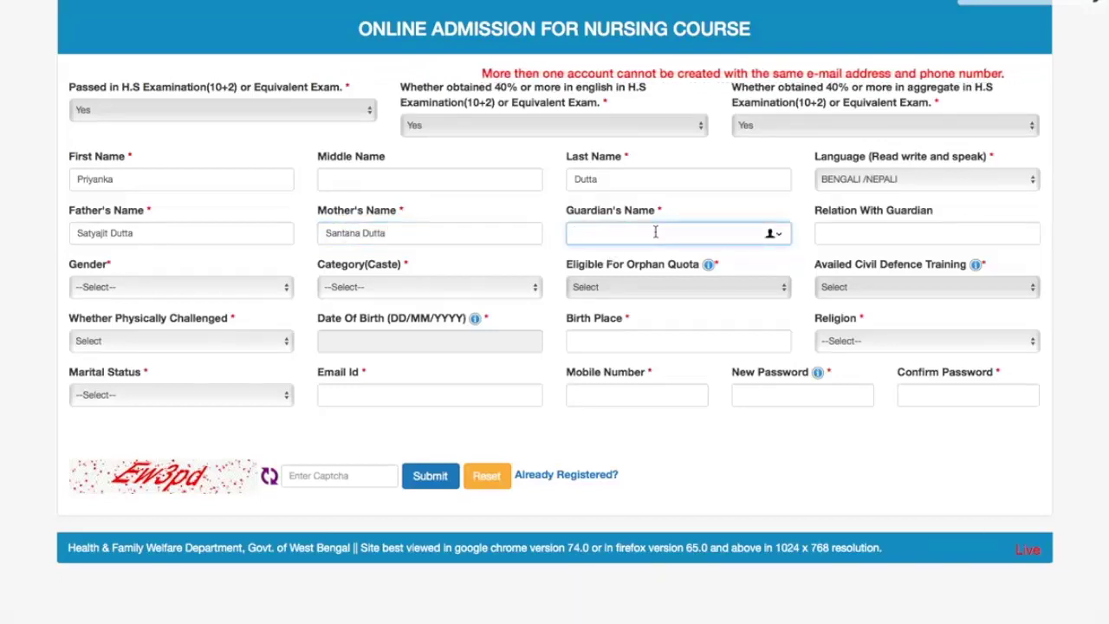
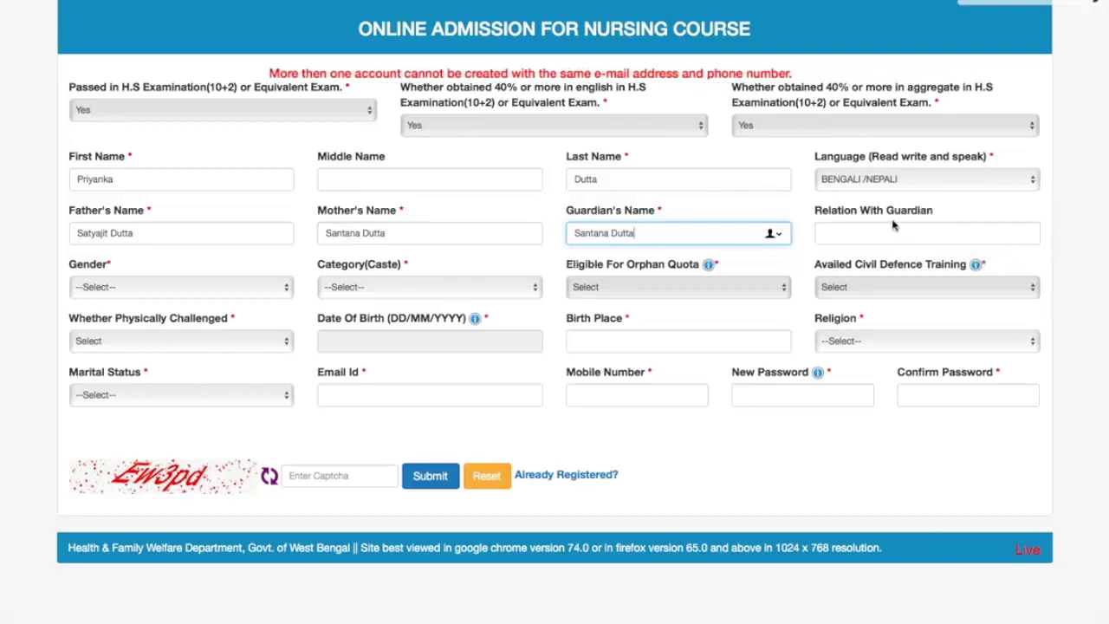
{"action": "left_click", "coordinate": [845, 230]}
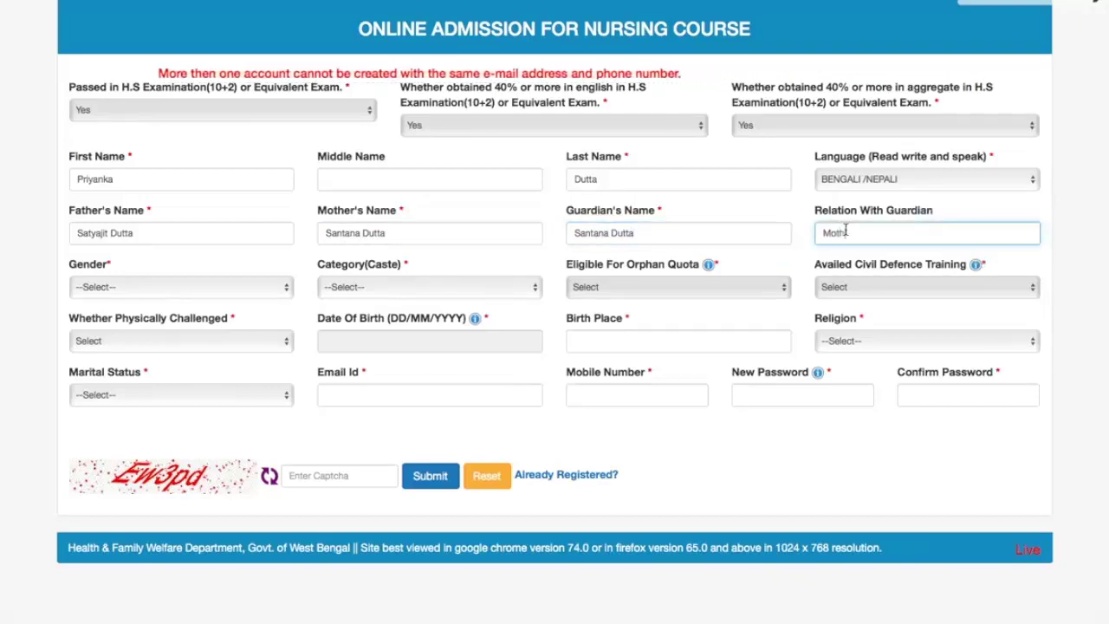
Step: Set gender to Female and category to General
{"action": "left_click", "coordinate": [213, 288]}
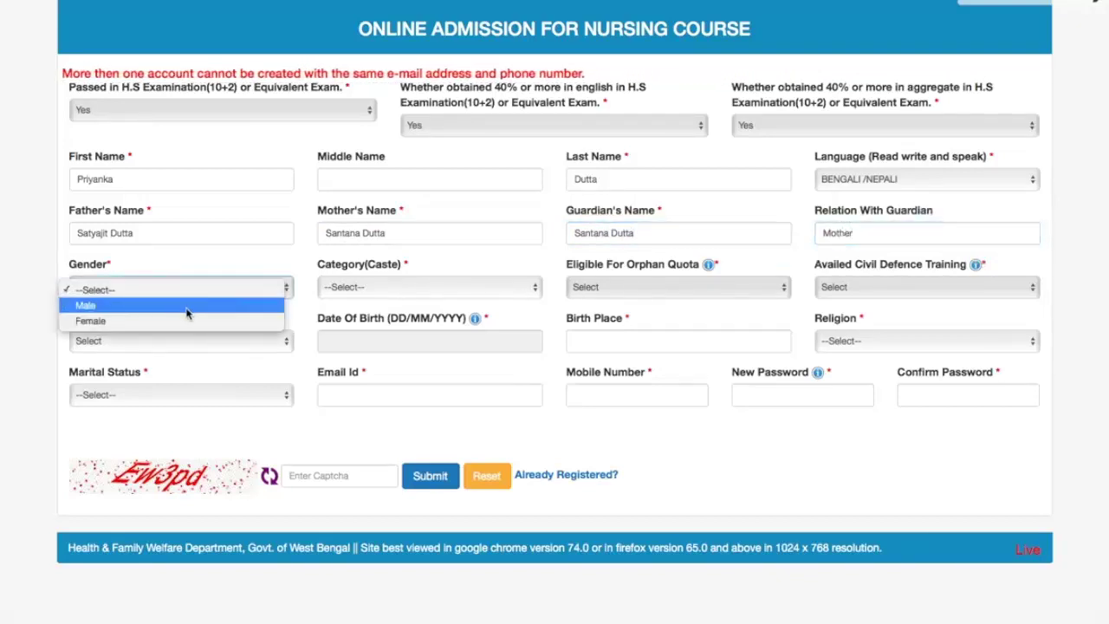
{"action": "left_click", "coordinate": [151, 320]}
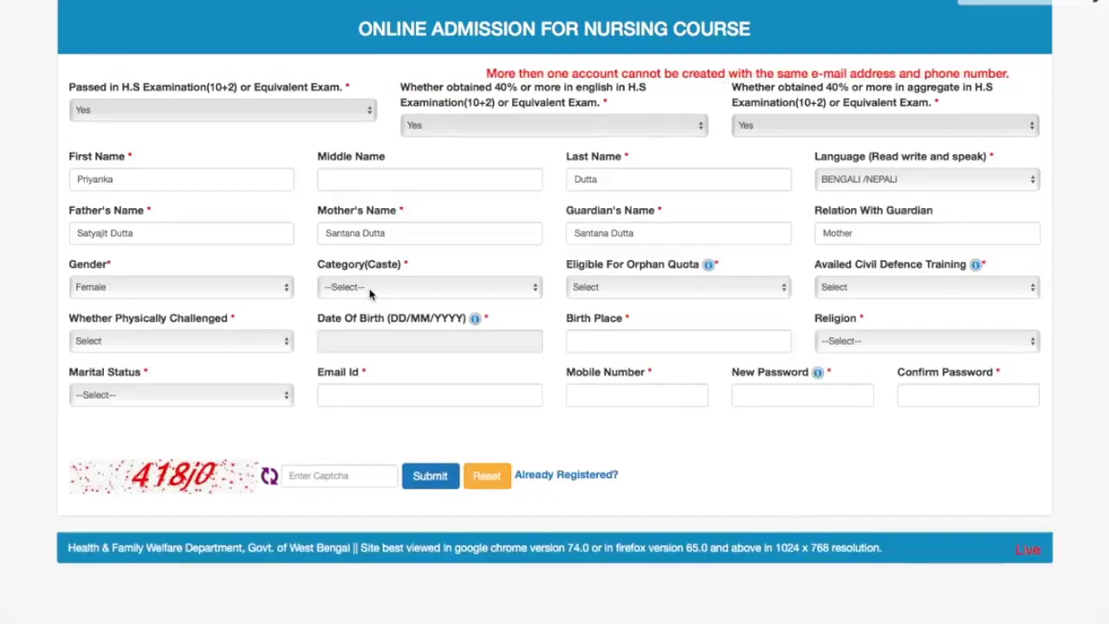
{"action": "left_click", "coordinate": [391, 288]}
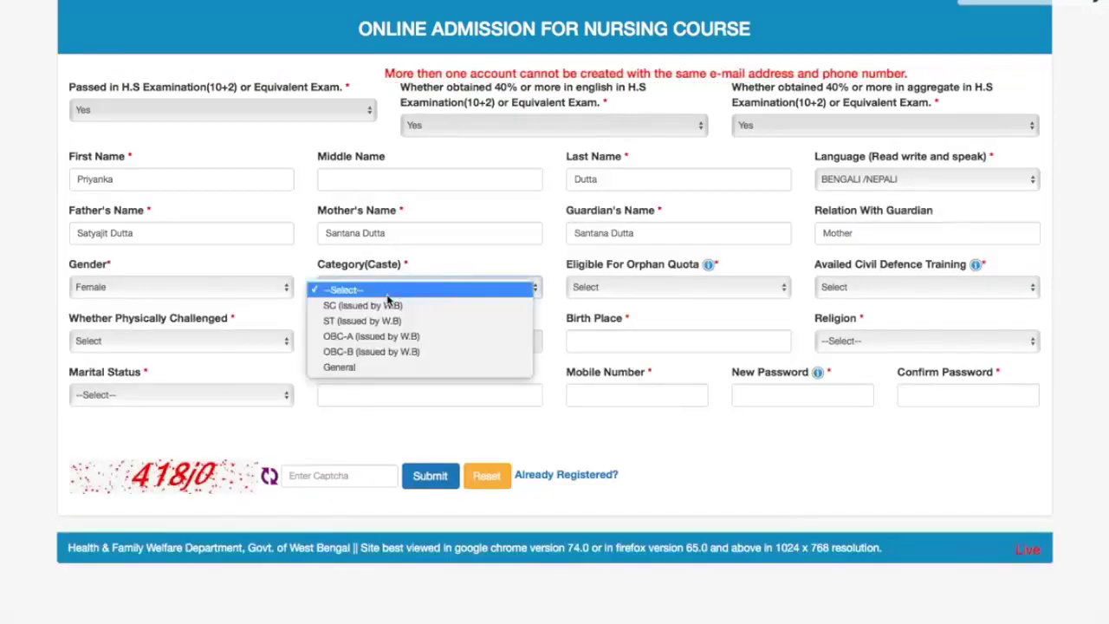
{"action": "left_click", "coordinate": [339, 366]}
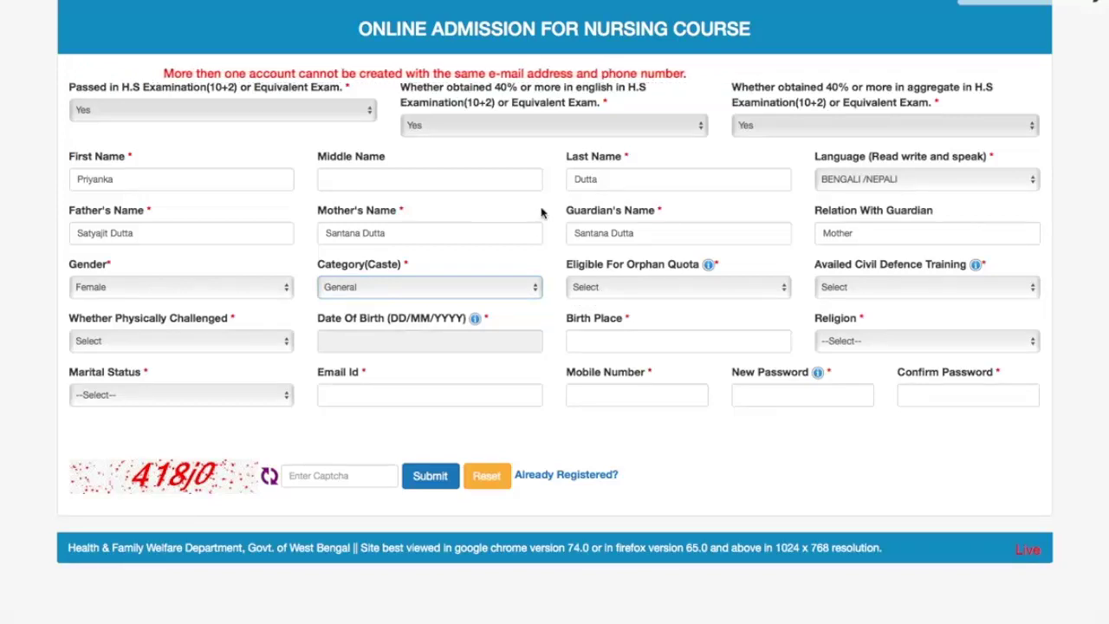
Step: Answer NO for orphan quota, civil defence training and physically challenged
{"action": "left_click", "coordinate": [661, 295]}
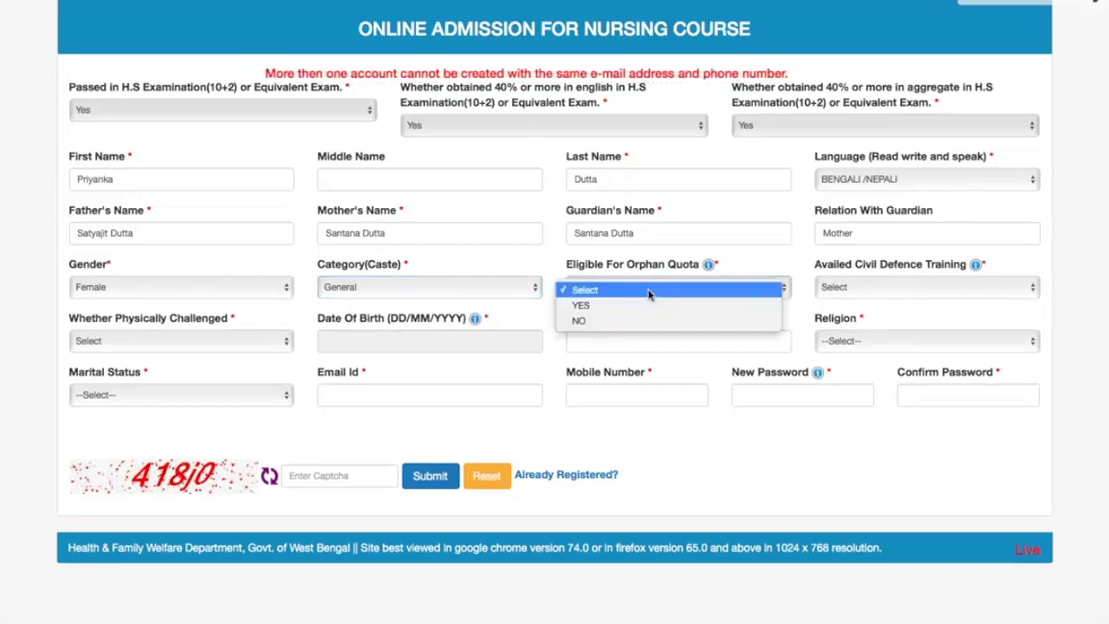
{"action": "left_click", "coordinate": [651, 319]}
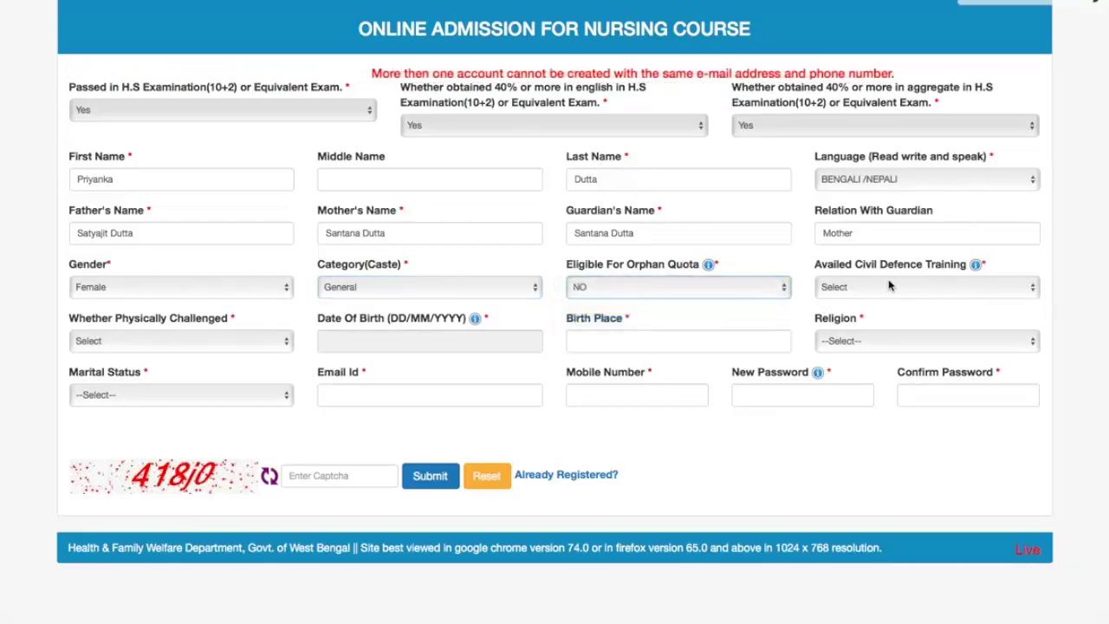
{"action": "left_click", "coordinate": [888, 286]}
{"action": "left_click", "coordinate": [864, 322]}
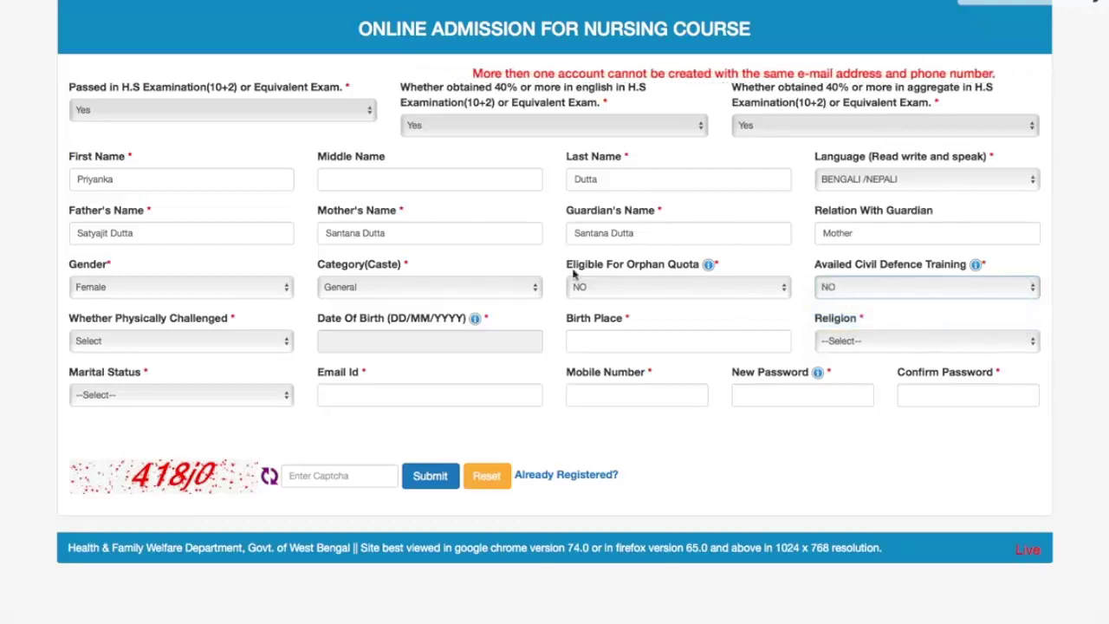
{"action": "left_click", "coordinate": [153, 343]}
{"action": "left_click", "coordinate": [141, 373]}
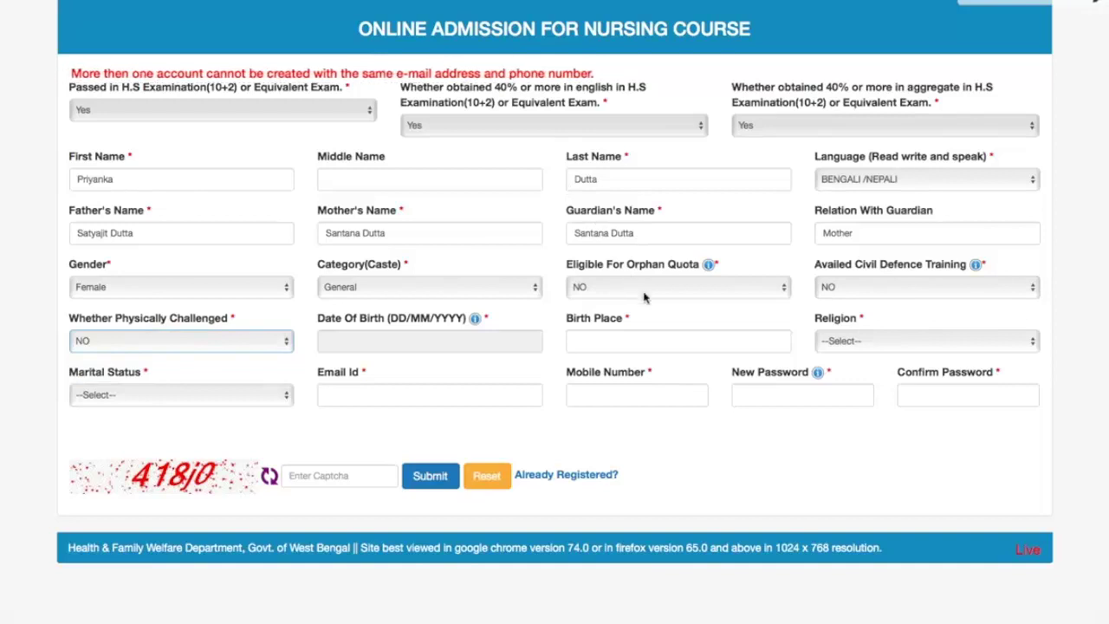
Step: Navigate the date-of-birth calendar to the year 2001
{"action": "left_click", "coordinate": [414, 345]}
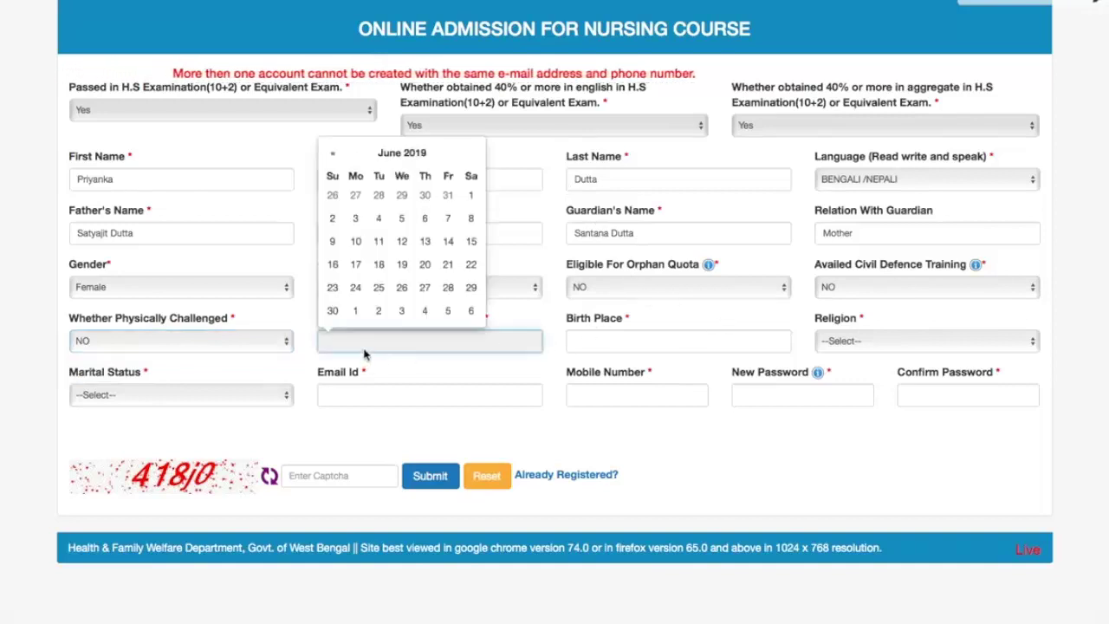
{"action": "left_click", "coordinate": [329, 154]}
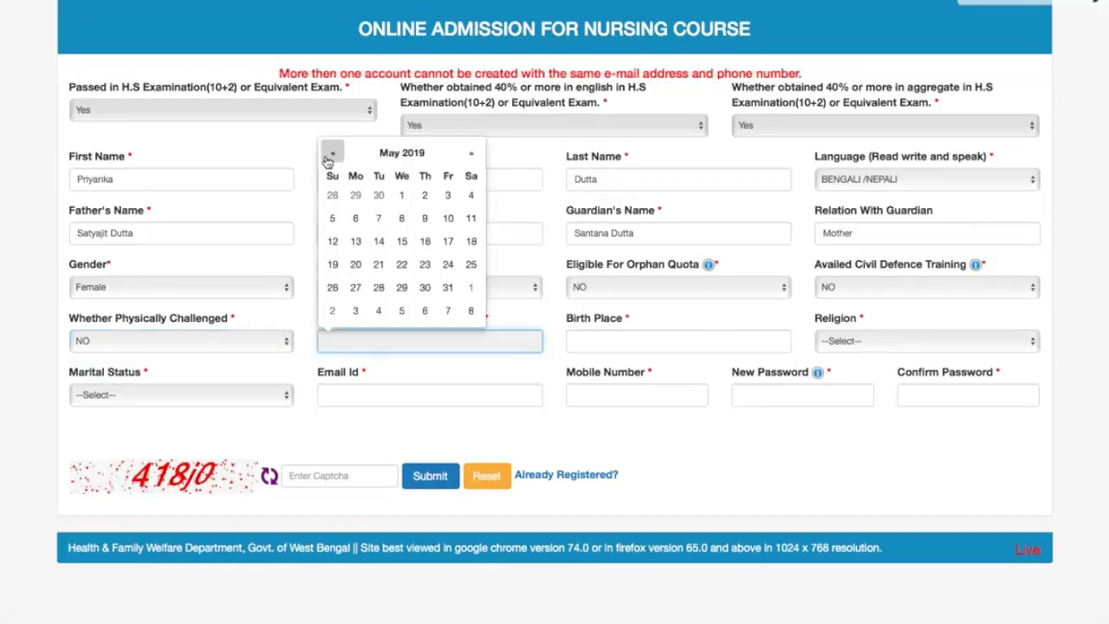
{"action": "left_click", "coordinate": [330, 154]}
{"action": "left_click", "coordinate": [329, 154]}
{"action": "left_click", "coordinate": [357, 153]}
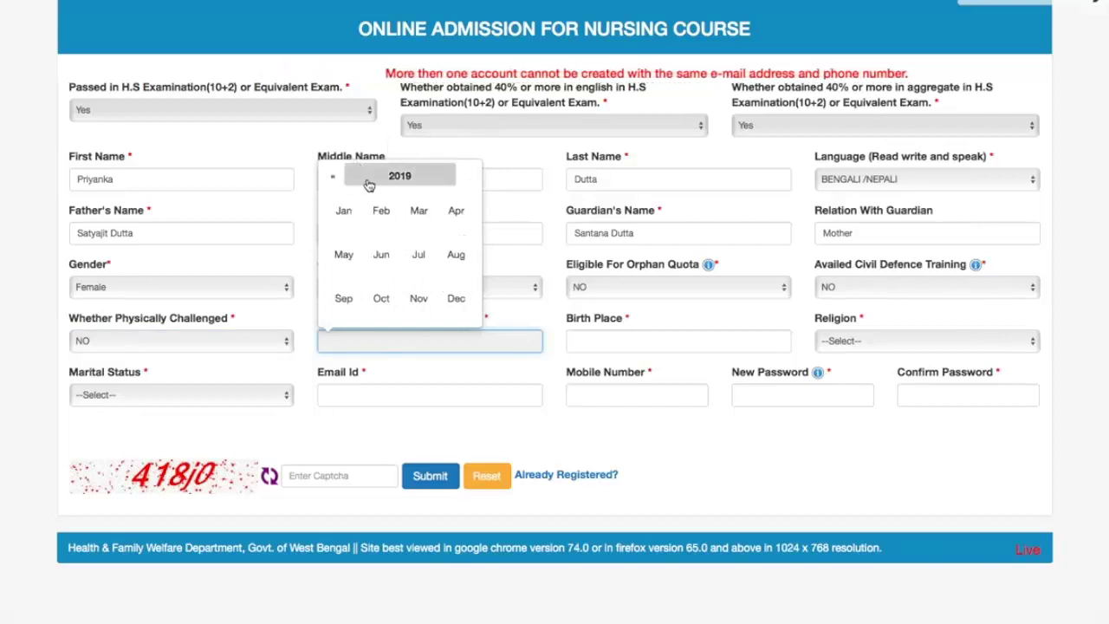
{"action": "left_click", "coordinate": [366, 181]}
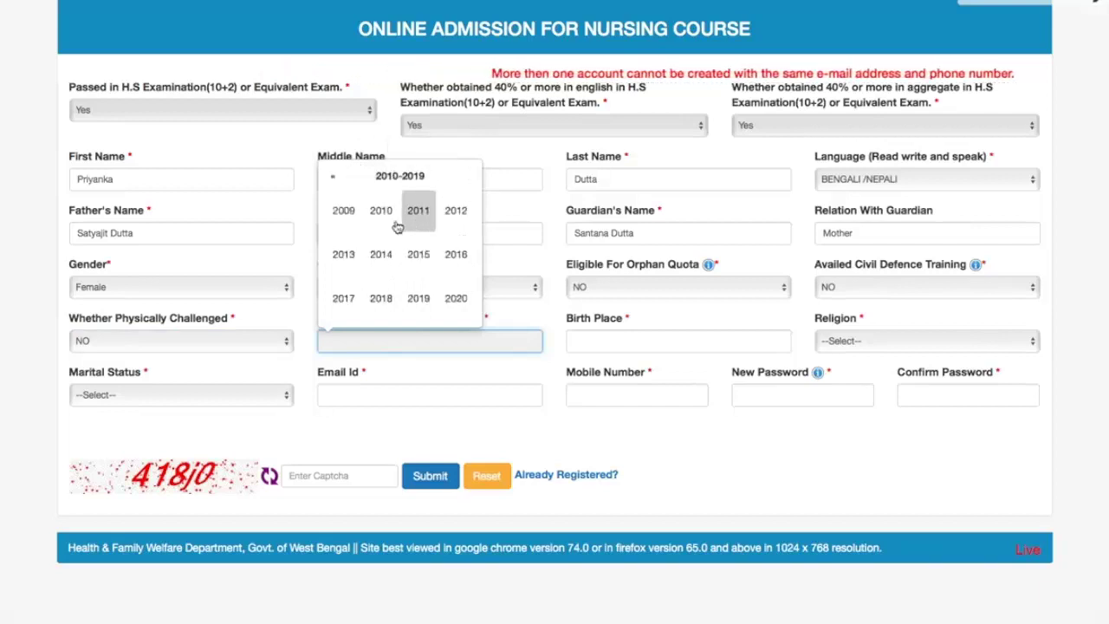
{"action": "left_click", "coordinate": [330, 178]}
{"action": "left_click", "coordinate": [330, 179]}
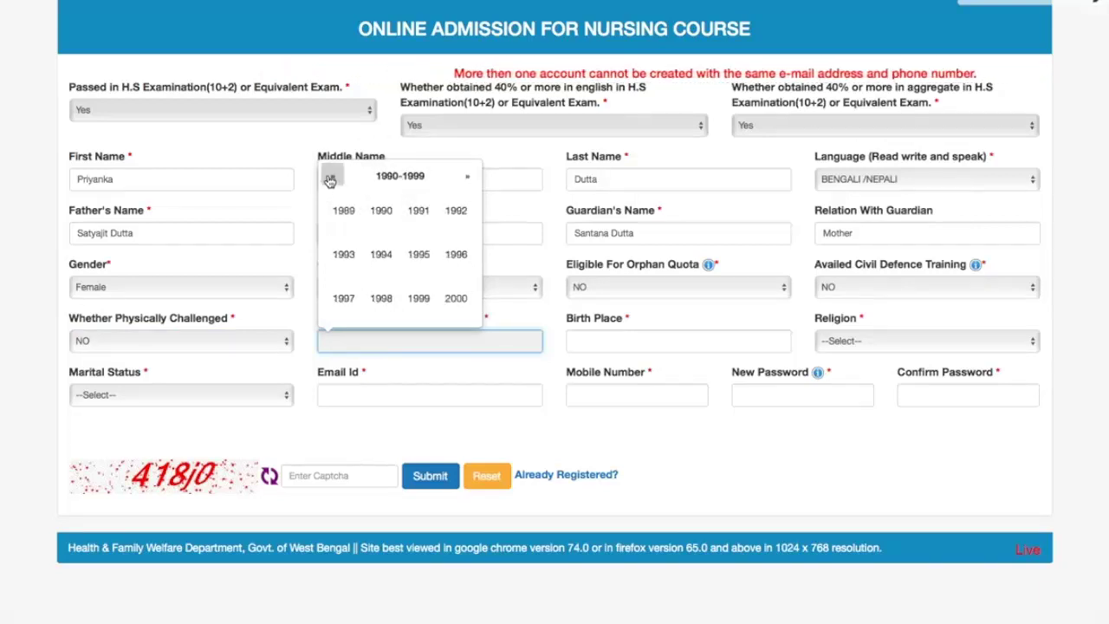
{"action": "left_click", "coordinate": [466, 177]}
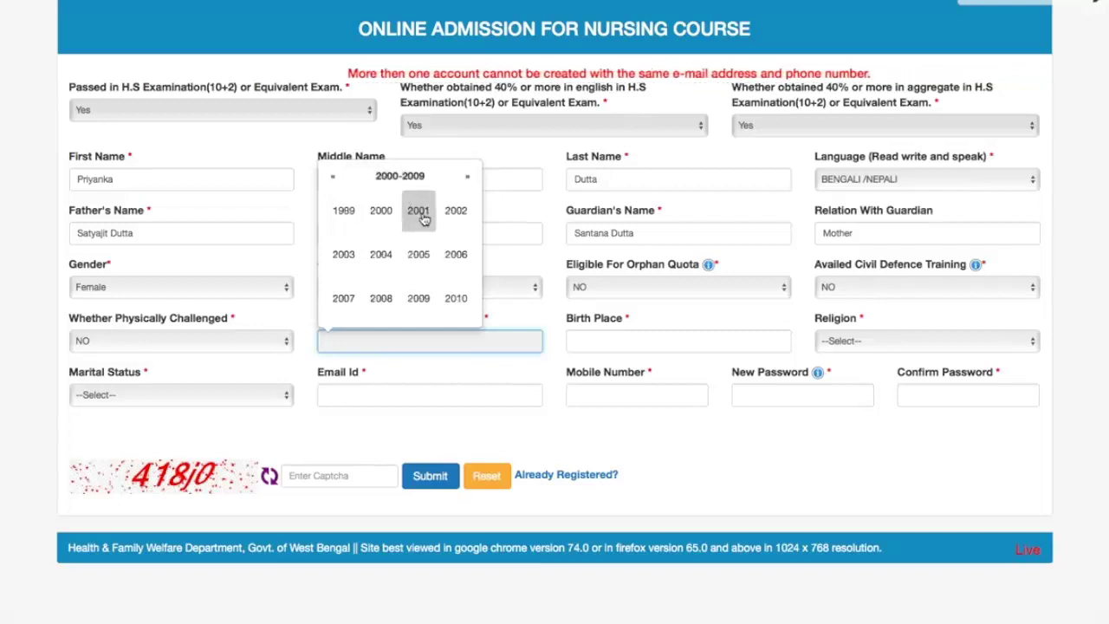
{"action": "left_click", "coordinate": [421, 216]}
Step: Pick September 1, making the date of birth 01/09/2001
{"action": "left_click", "coordinate": [353, 215]}
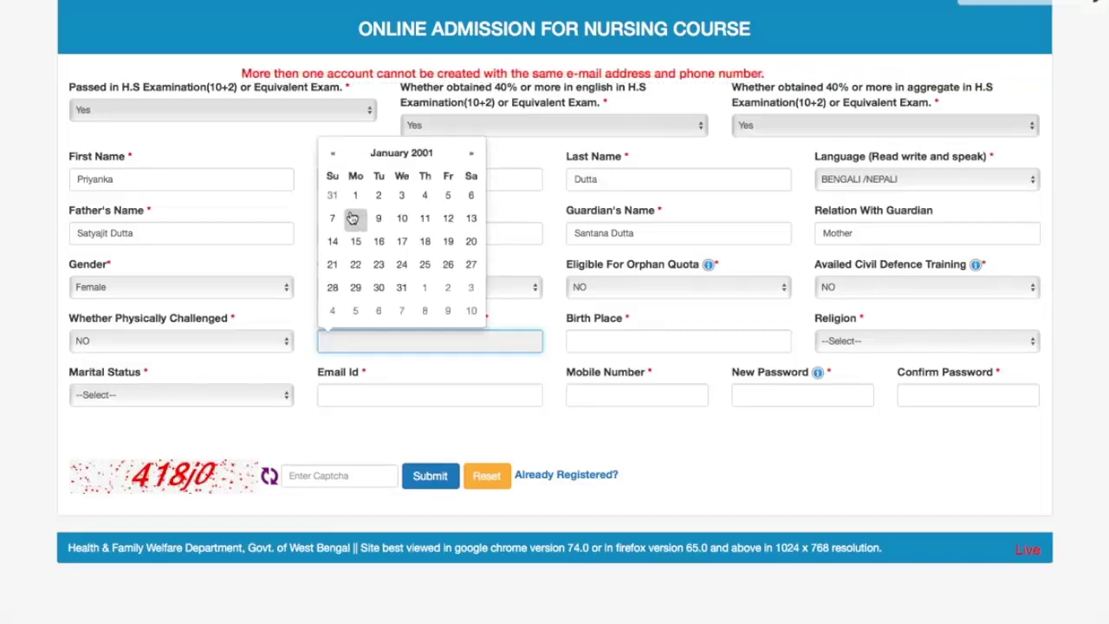
{"action": "left_click", "coordinate": [332, 152]}
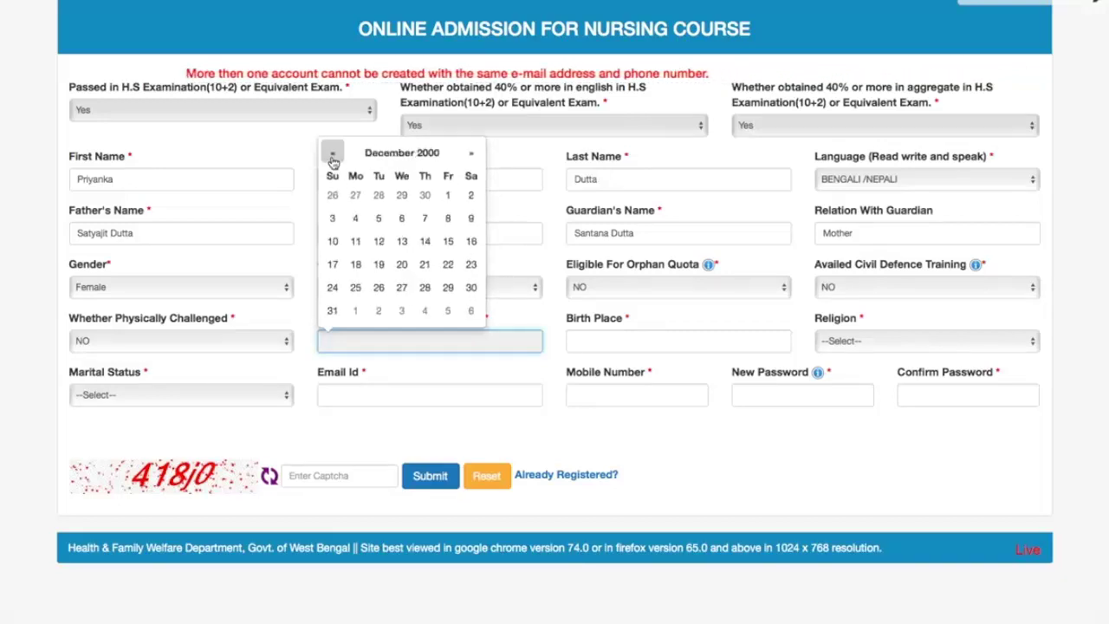
{"action": "left_click", "coordinate": [470, 153]}
{"action": "left_click", "coordinate": [407, 153]}
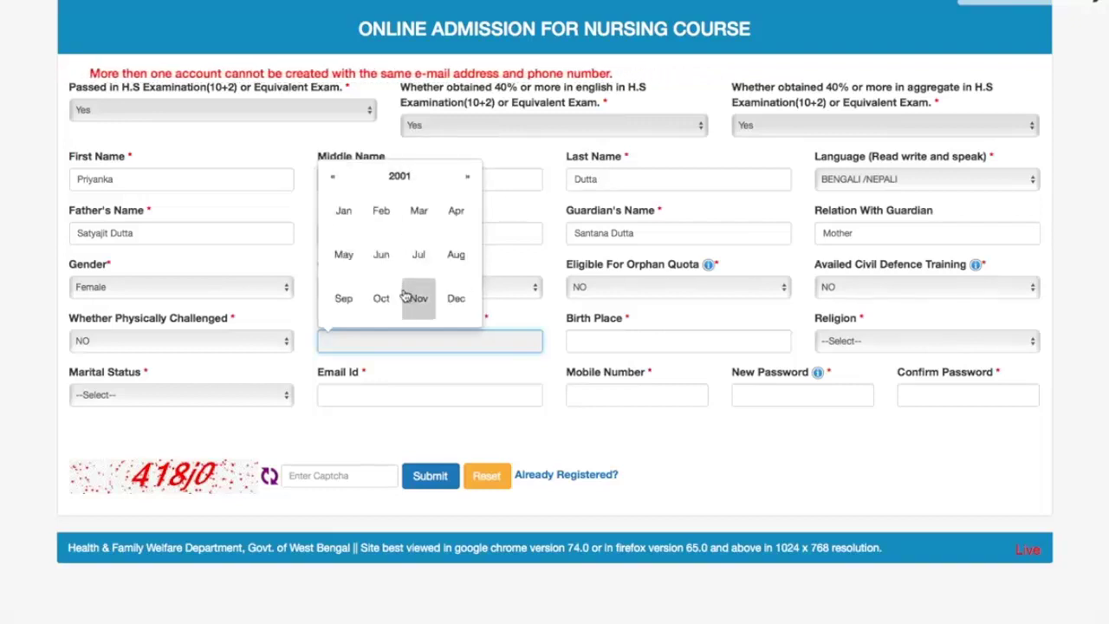
{"action": "left_click", "coordinate": [343, 299]}
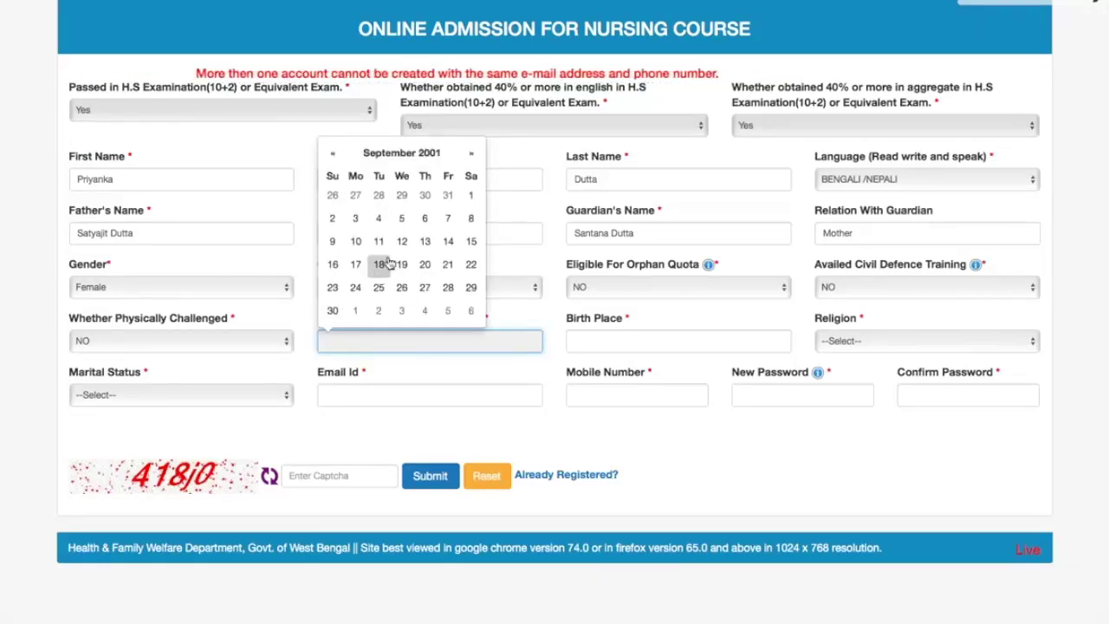
{"action": "left_click", "coordinate": [471, 196]}
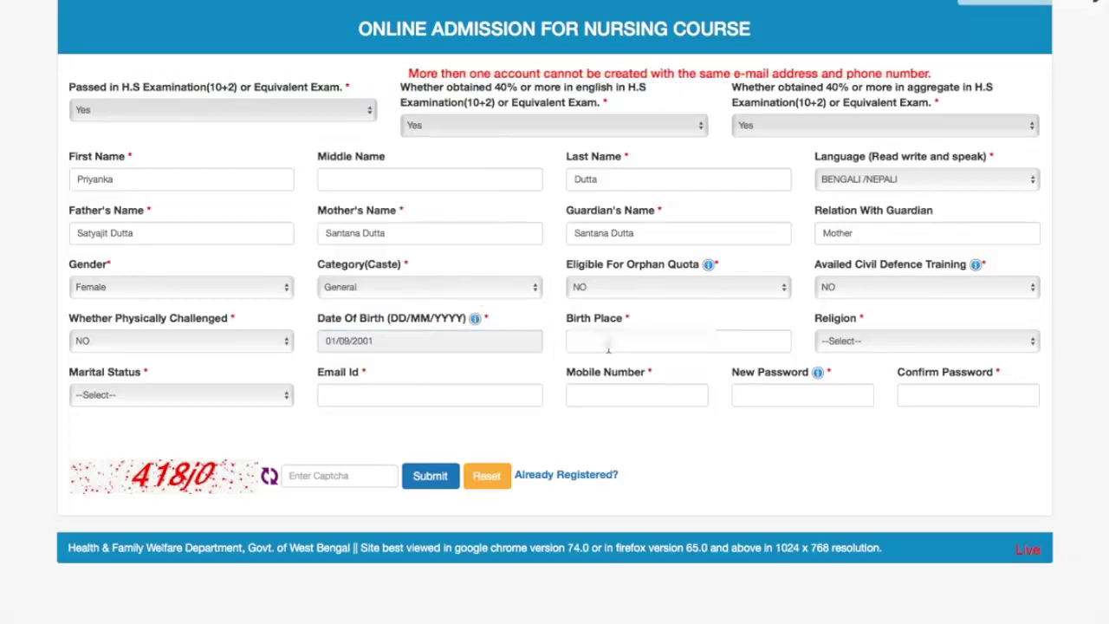
Step: Enter birth place, set religion Hinduism and marital status Unmarried, and add email and mobile
{"action": "left_click", "coordinate": [670, 351]}
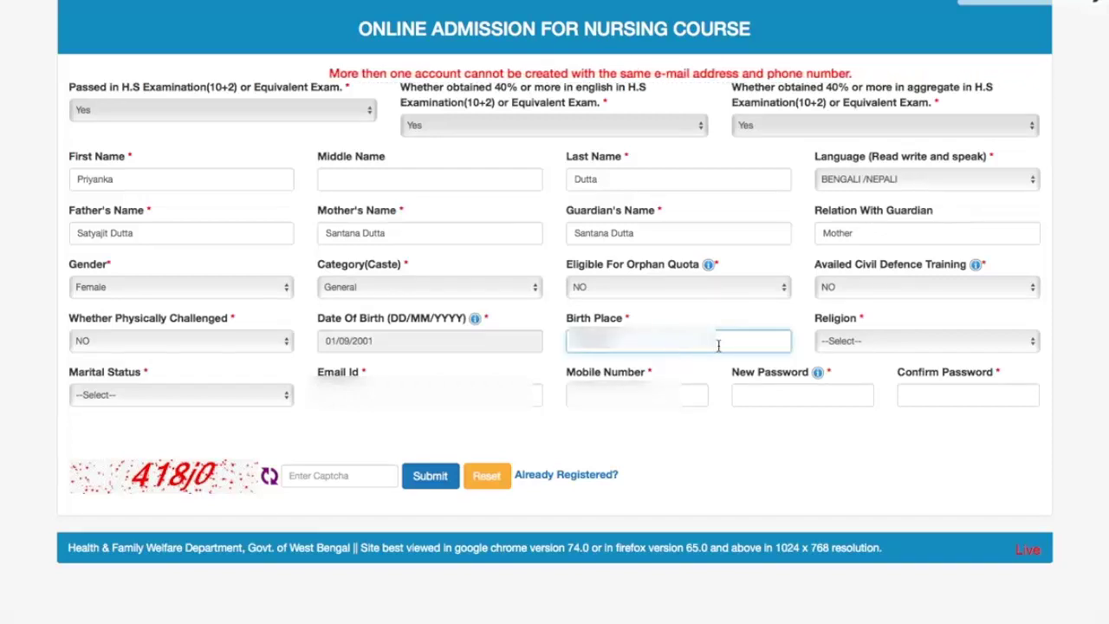
{"action": "left_click", "coordinate": [856, 347]}
{"action": "left_click", "coordinate": [848, 353]}
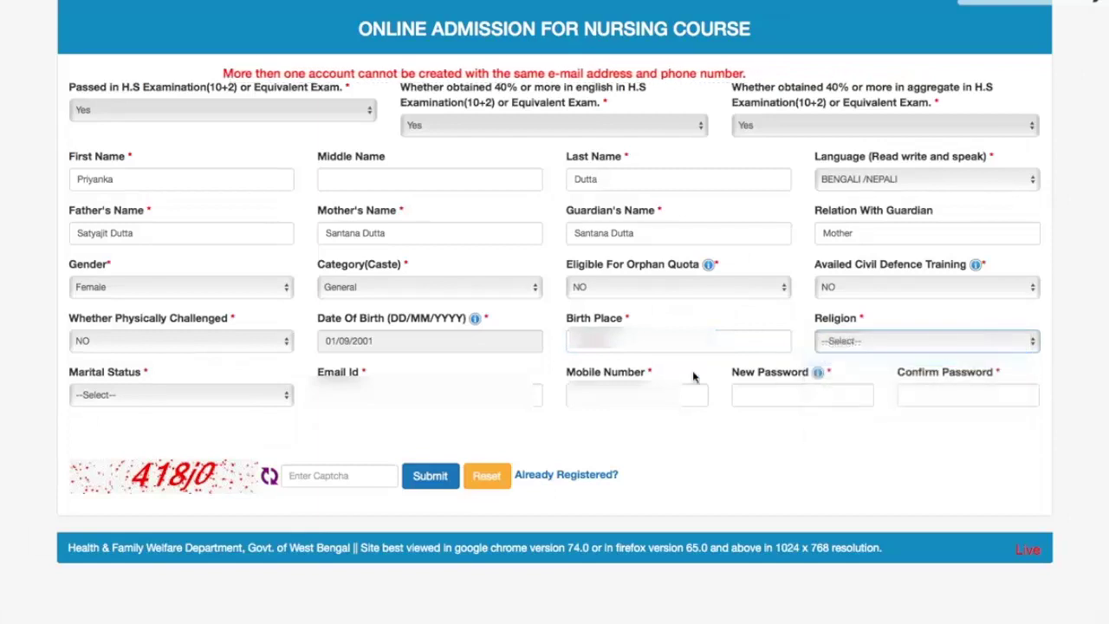
{"action": "left_click", "coordinate": [217, 397]}
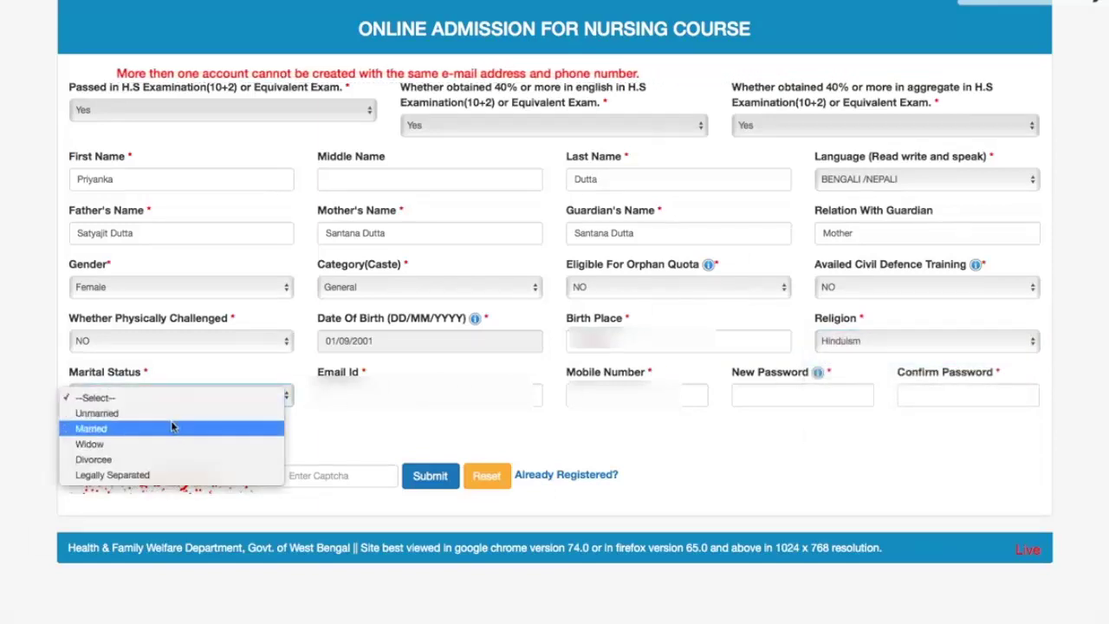
{"action": "left_click", "coordinate": [147, 417]}
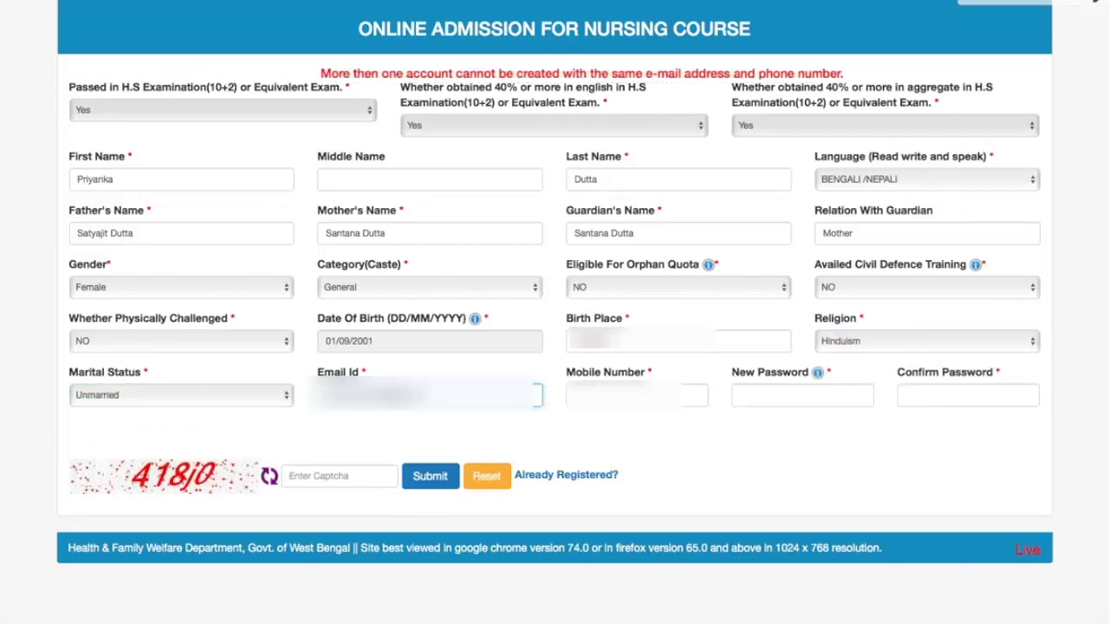
{"action": "left_click", "coordinate": [636, 395]}
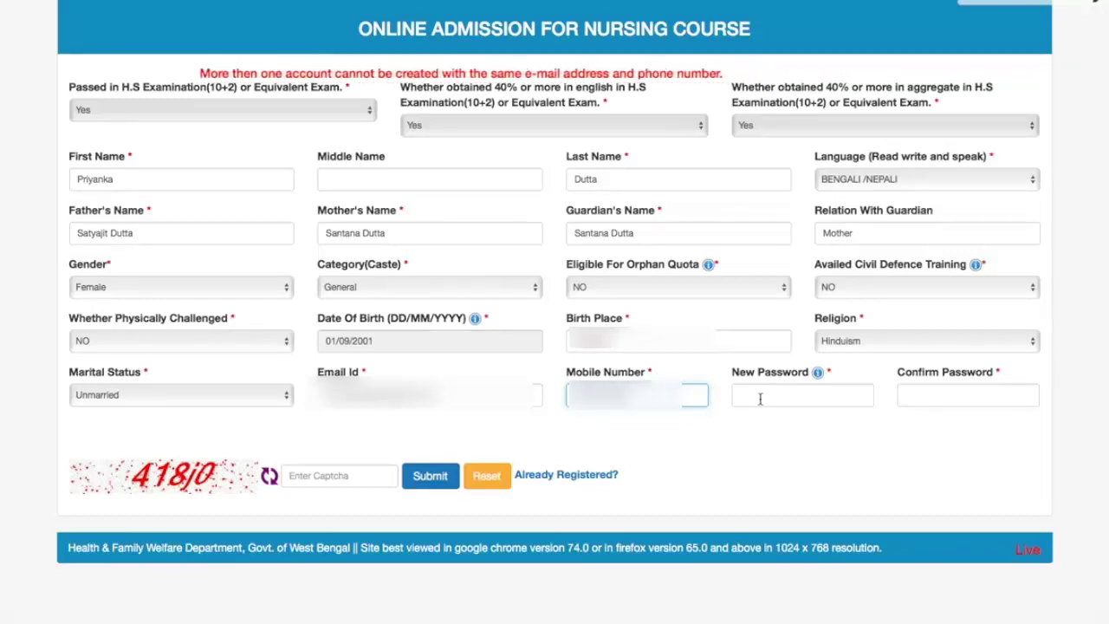
{"action": "left_click", "coordinate": [812, 394]}
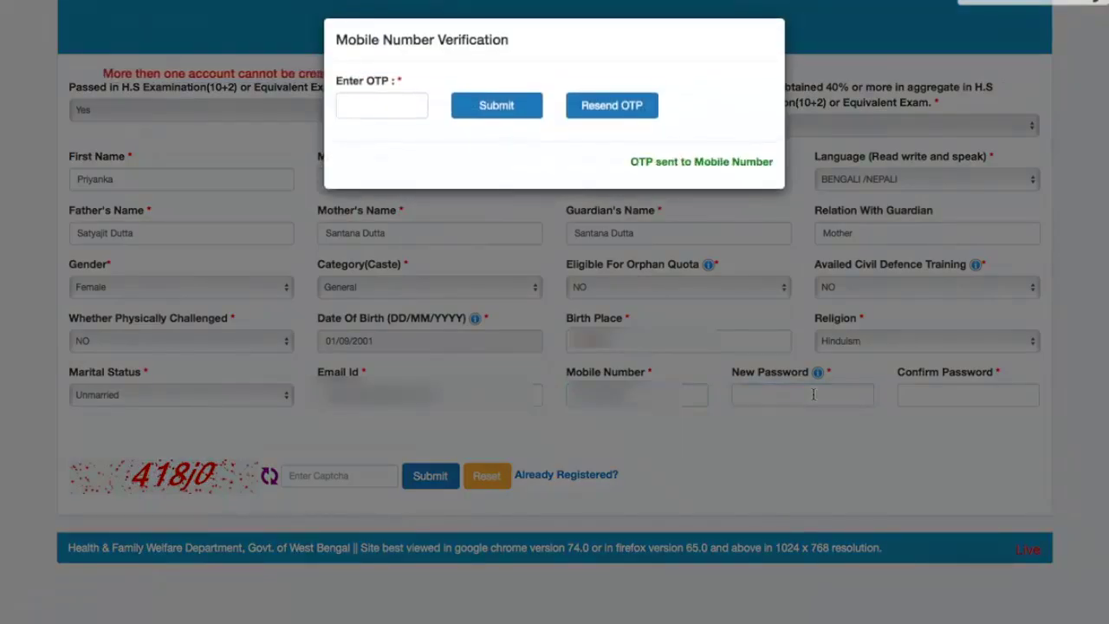
Step: Enter the received OTP and submit the mobile number verification
{"action": "left_click", "coordinate": [392, 103]}
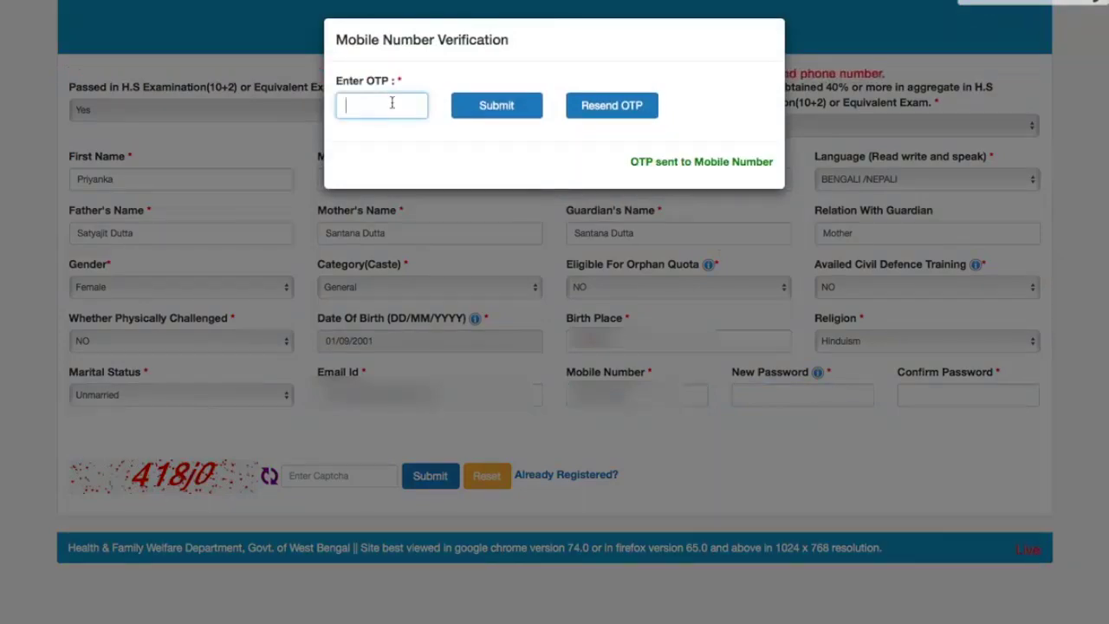
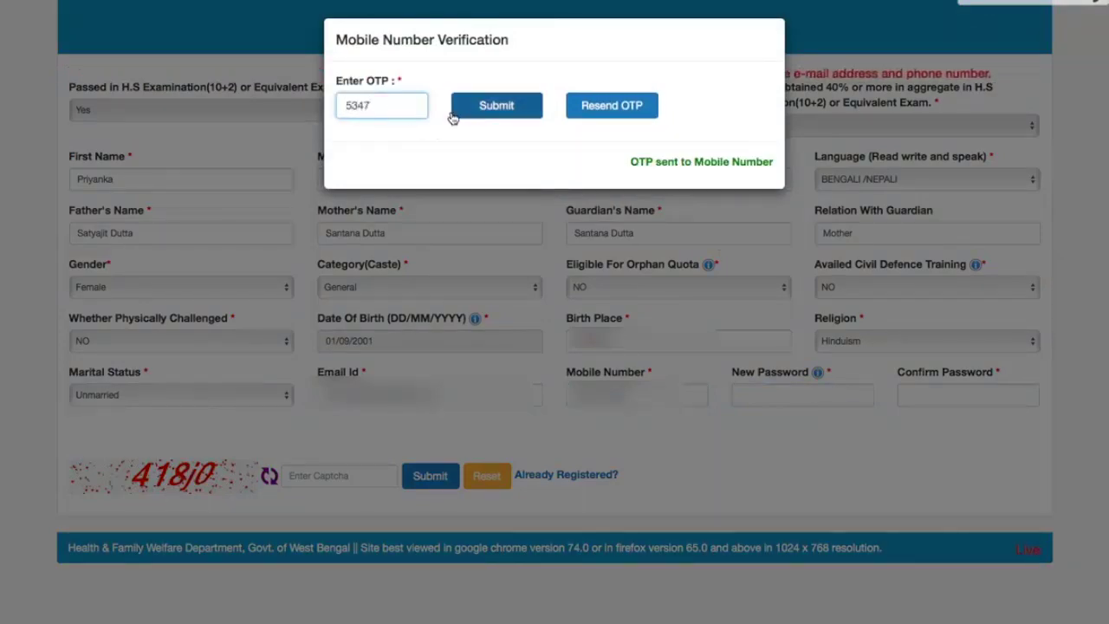
{"action": "left_click", "coordinate": [455, 110]}
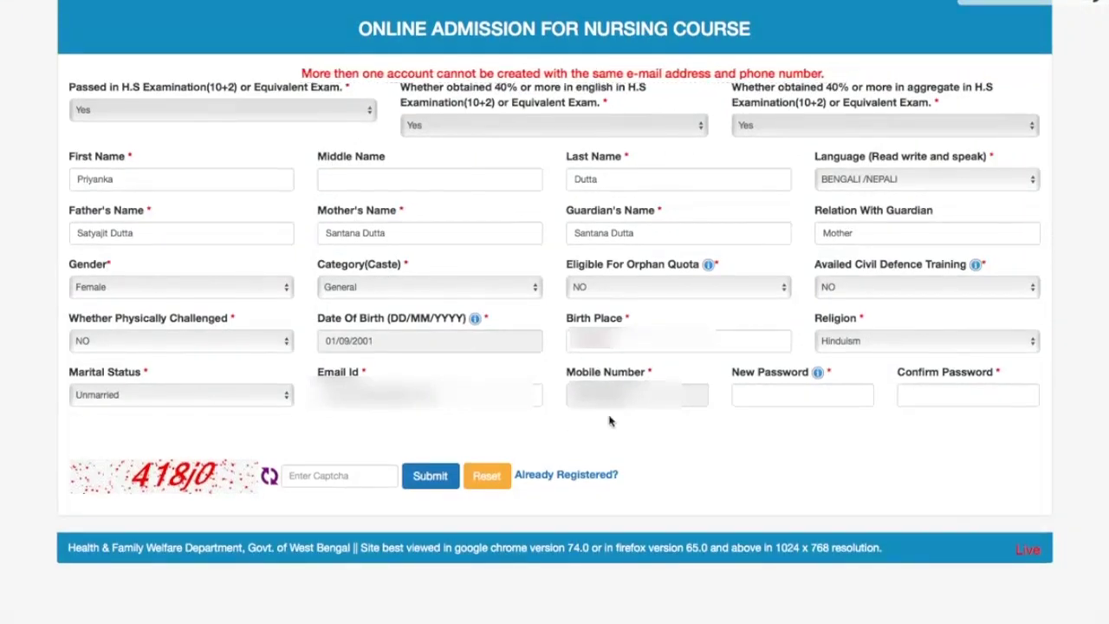
Step: Set and confirm the new account password
{"action": "left_click", "coordinate": [759, 392]}
{"action": "type", "text": "****"}
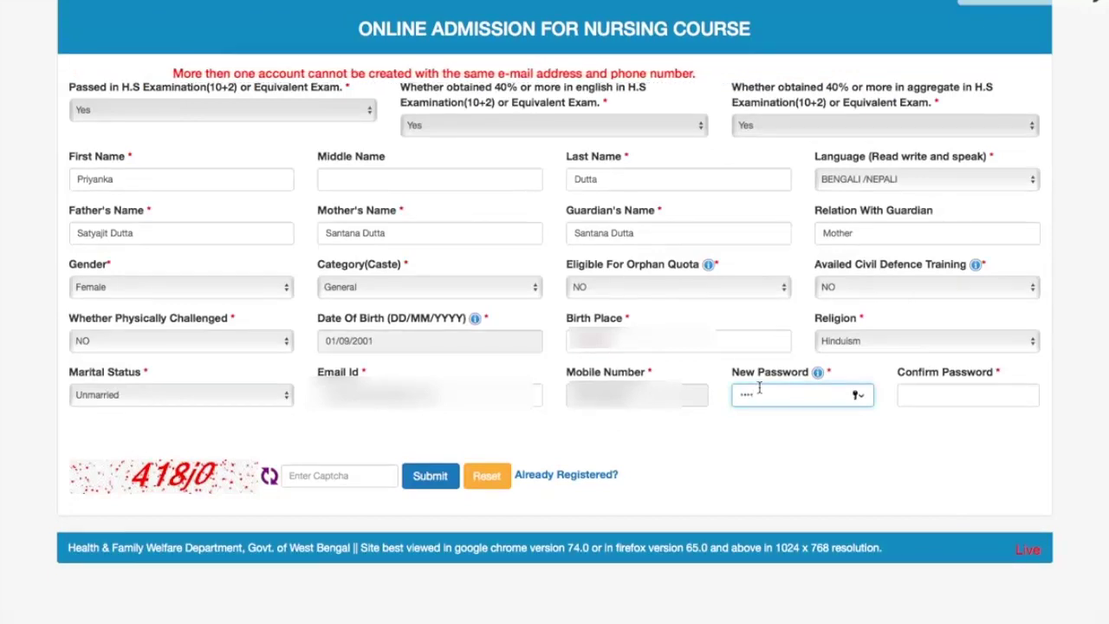
{"action": "left_click", "coordinate": [942, 393]}
{"action": "double_click", "coordinate": [825, 396]}
{"action": "type", "text": "***"}
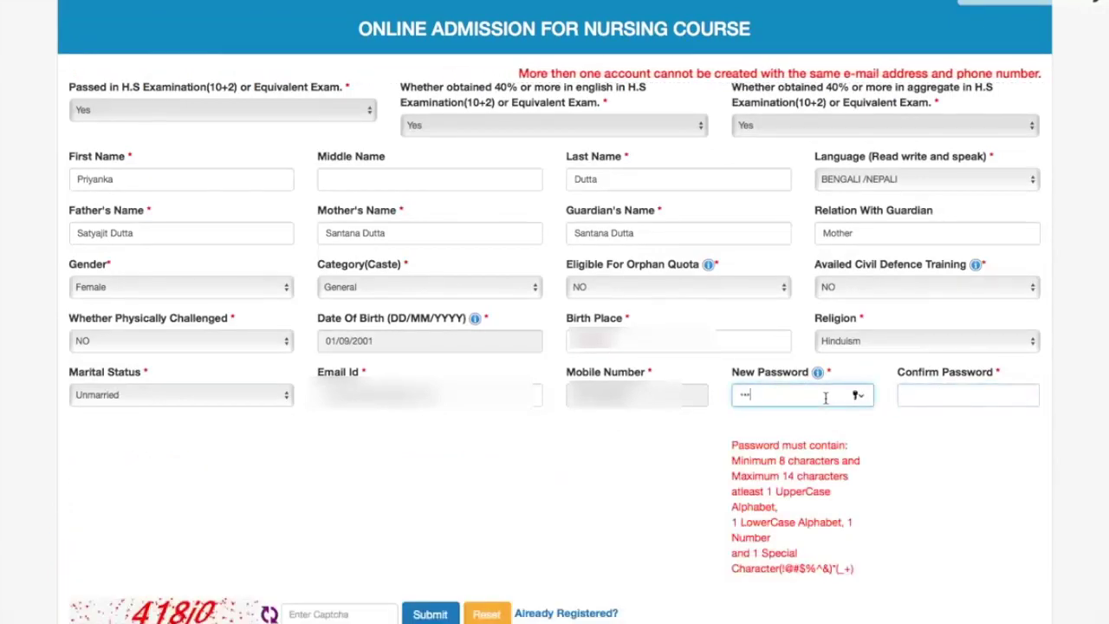
{"action": "type", "text": "*"}
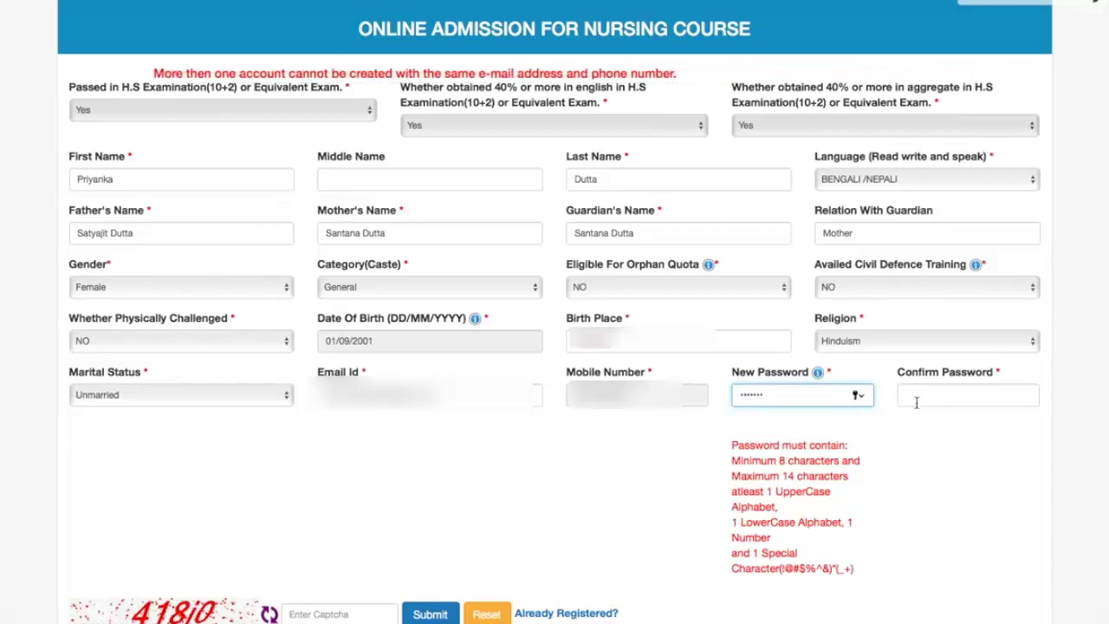
{"action": "double_click", "coordinate": [813, 394]}
{"action": "type", "text": "****"}
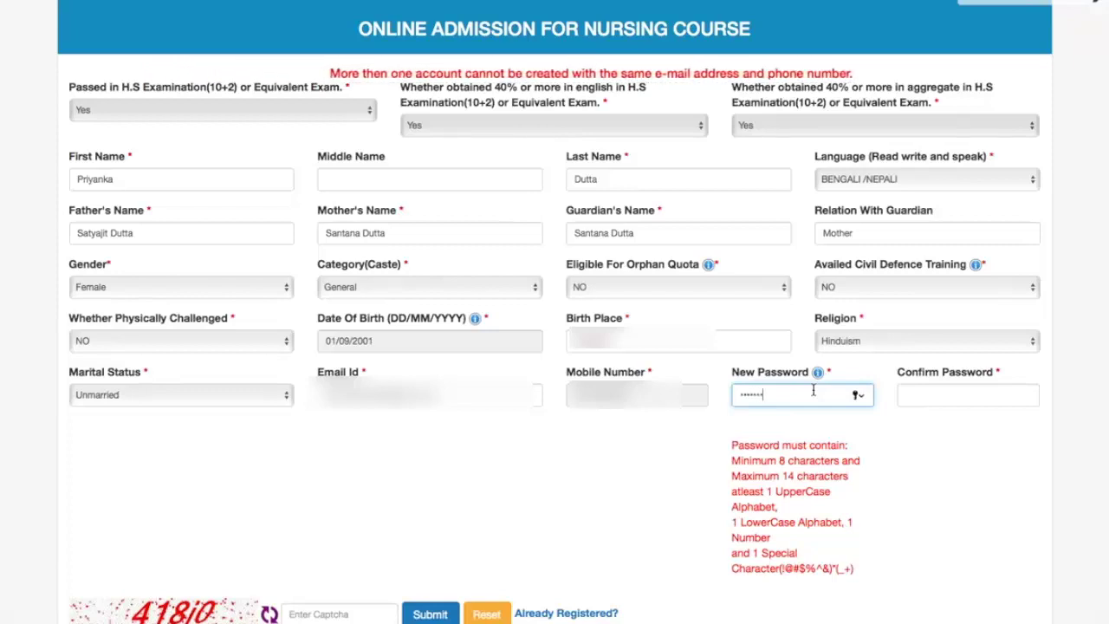
{"action": "left_click", "coordinate": [1020, 395]}
{"action": "left_click", "coordinate": [794, 395]}
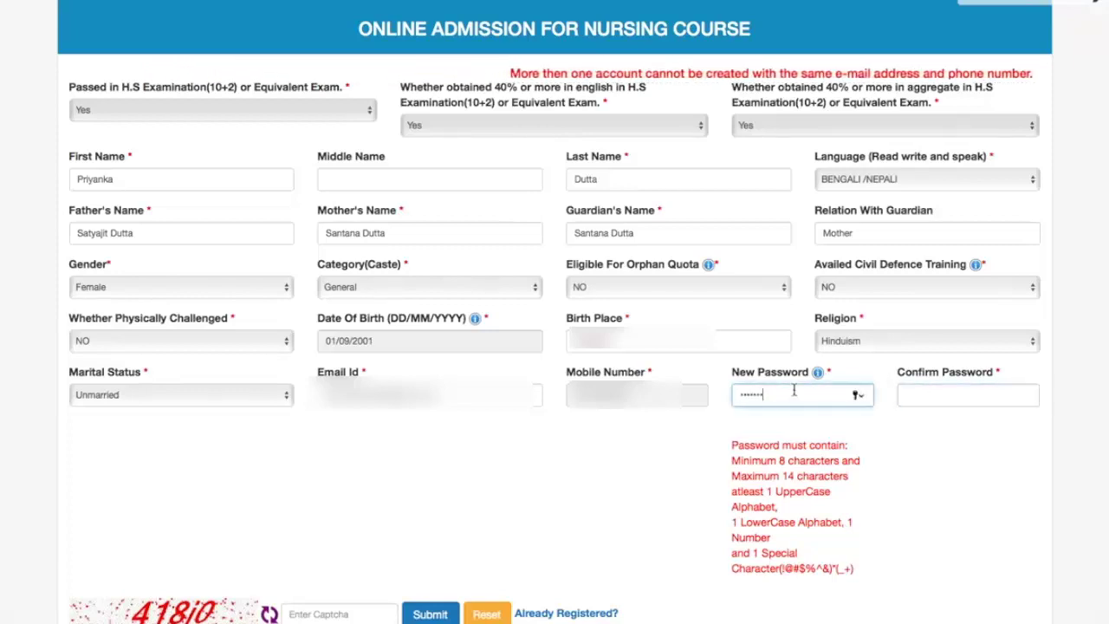
{"action": "double_click", "coordinate": [794, 394]}
{"action": "type", "text": "***"}
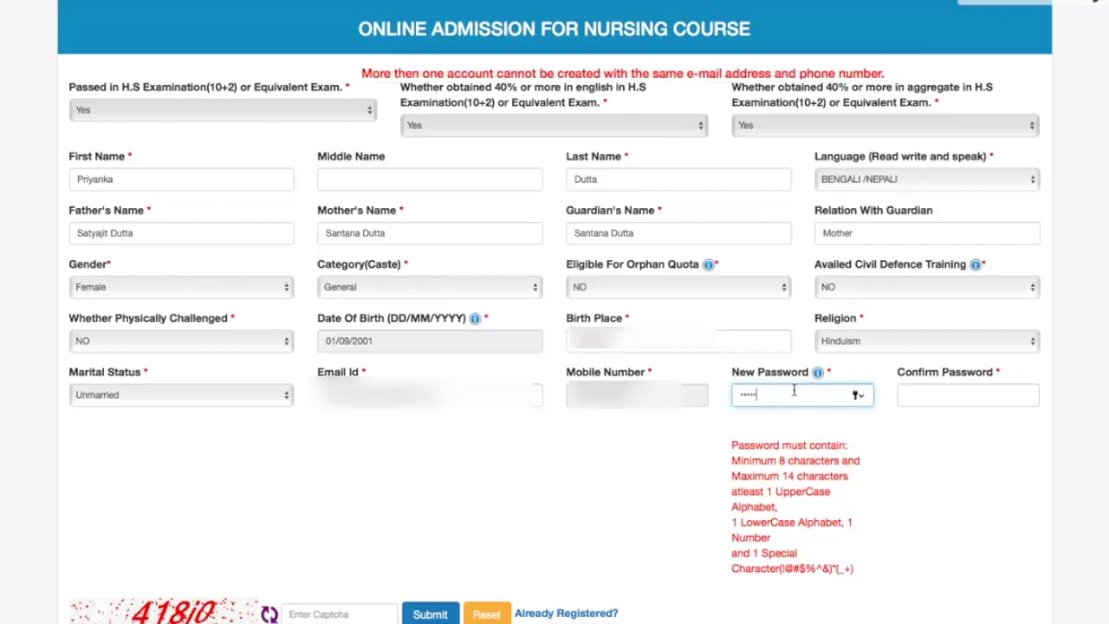
{"action": "left_click", "coordinate": [928, 401]}
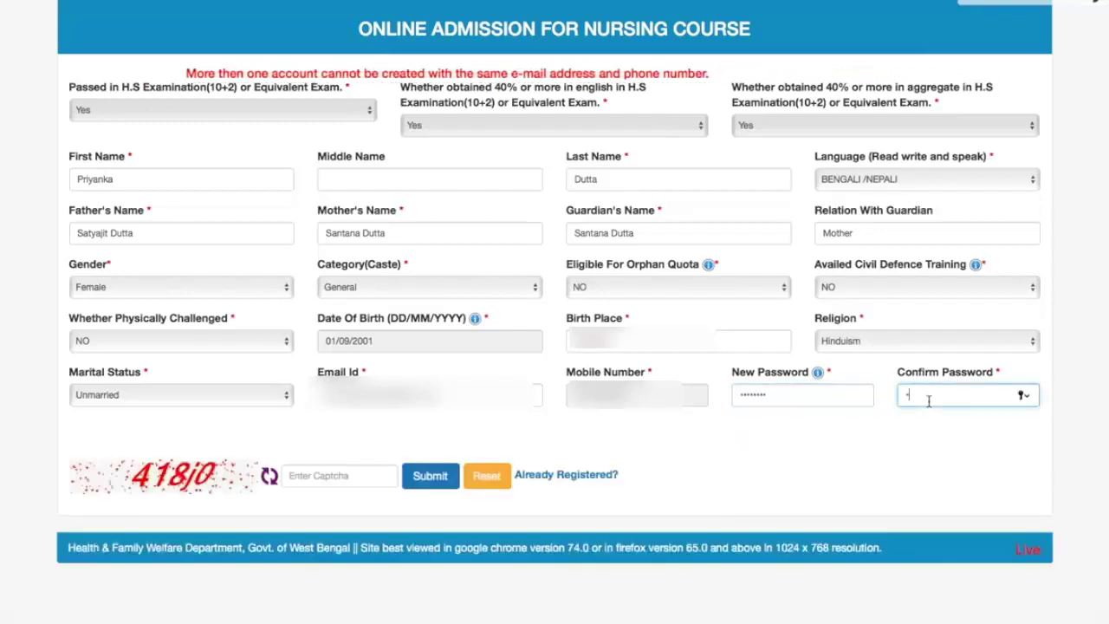
{"action": "type", "text": "********"}
{"action": "key", "text": "shift+Tab"}
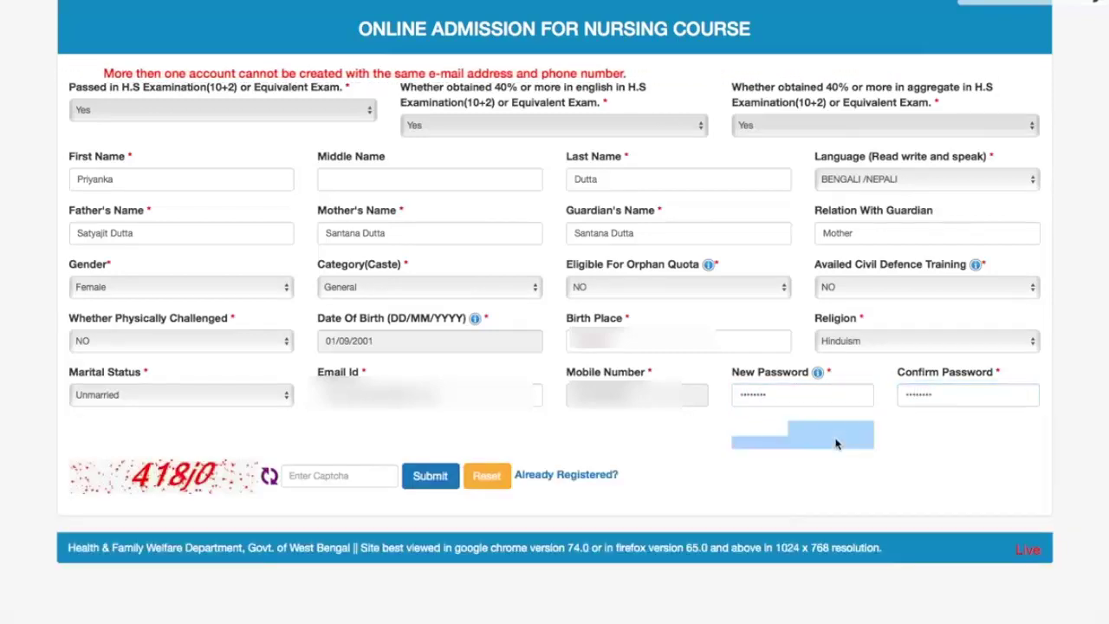
Step: Enter the registration captcha, submit the form and dismiss the congratulations message
{"action": "left_click", "coordinate": [308, 477]}
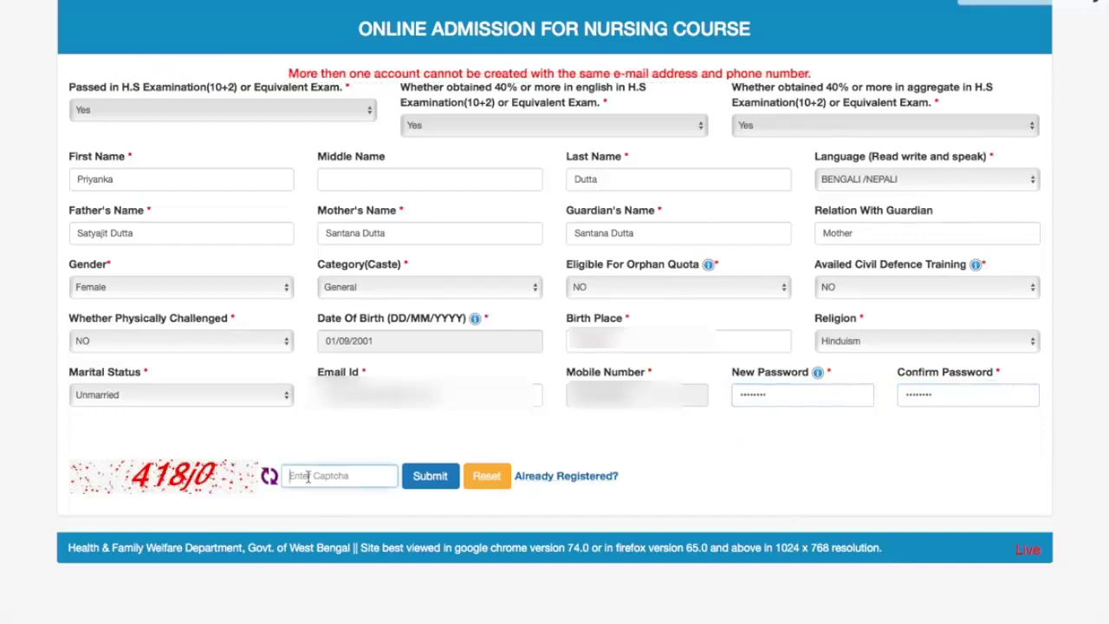
{"action": "type", "text": "418j"}
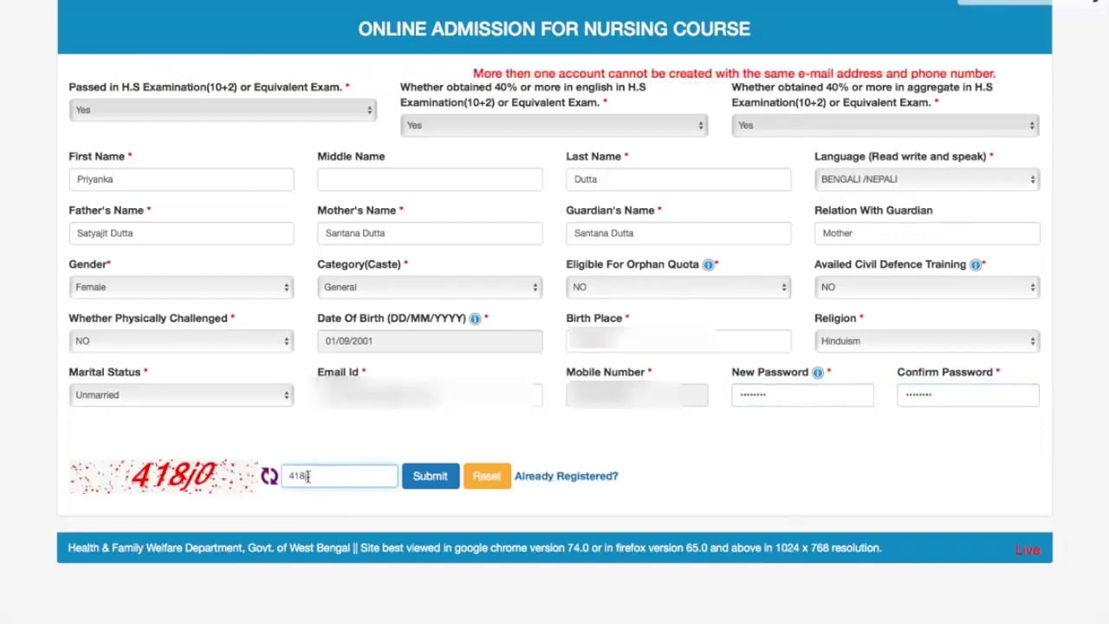
{"action": "type", "text": "0"}
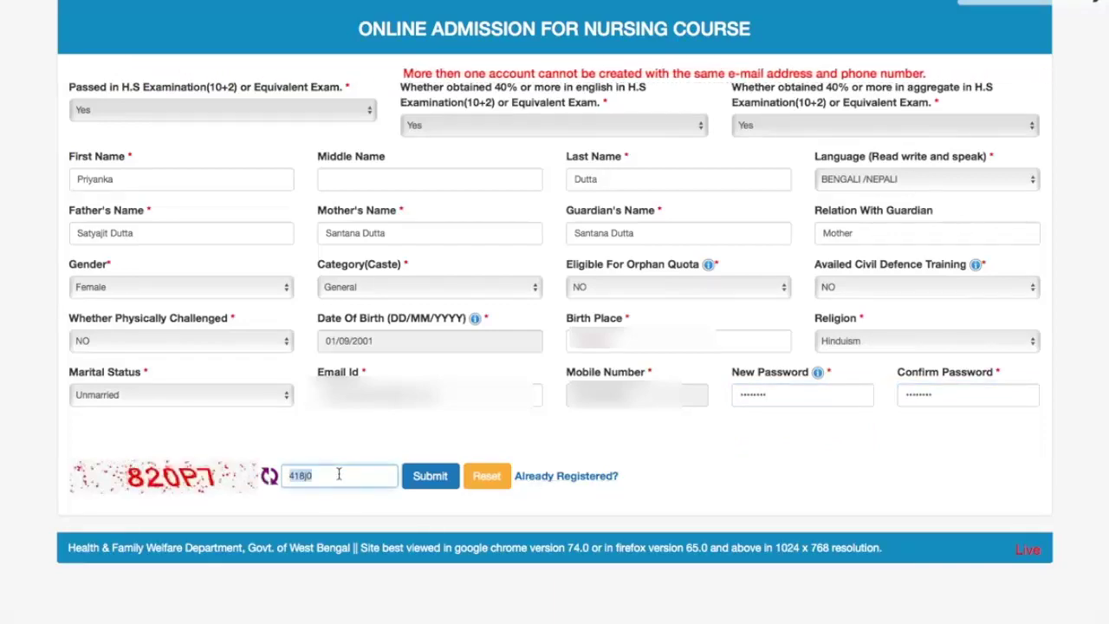
{"action": "type", "text": "820P"}
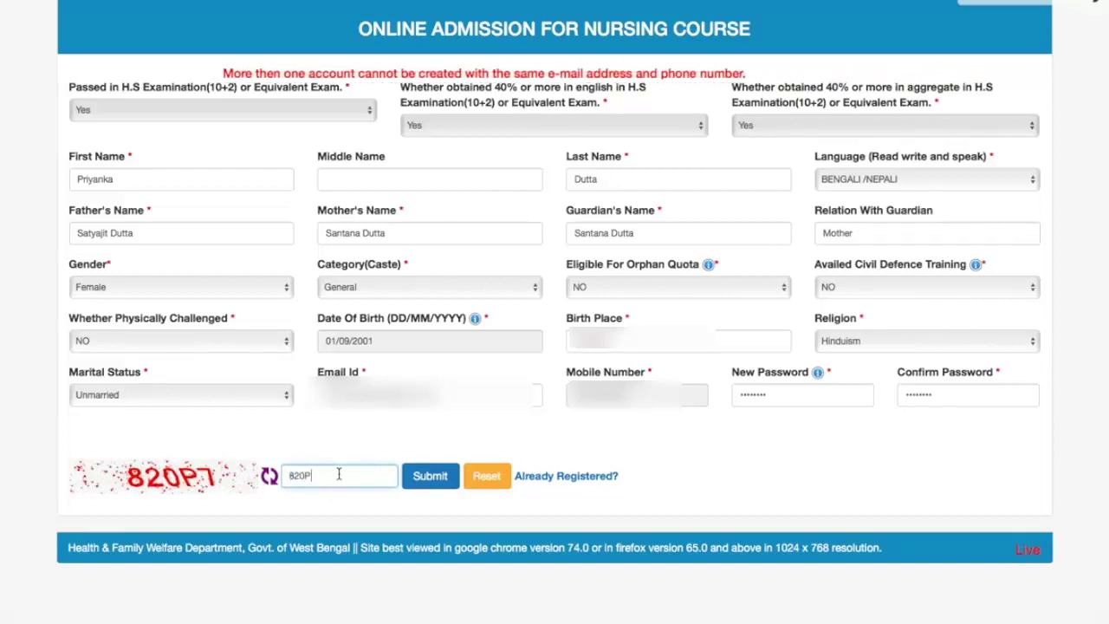
{"action": "type", "text": "7"}
{"action": "left_click", "coordinate": [430, 476]}
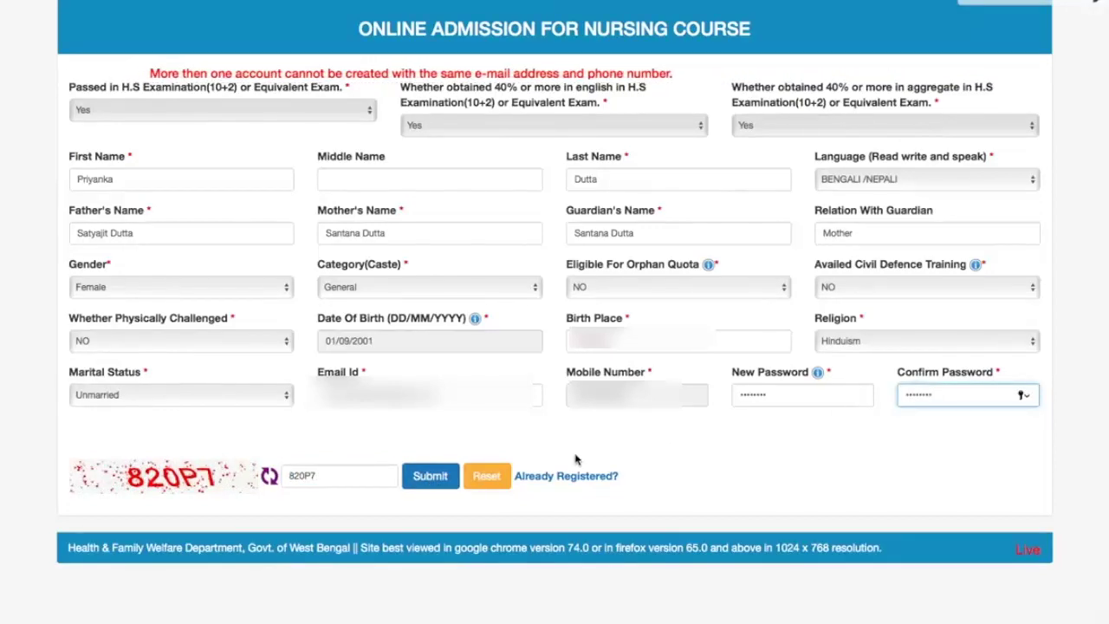
{"action": "left_click", "coordinate": [423, 480]}
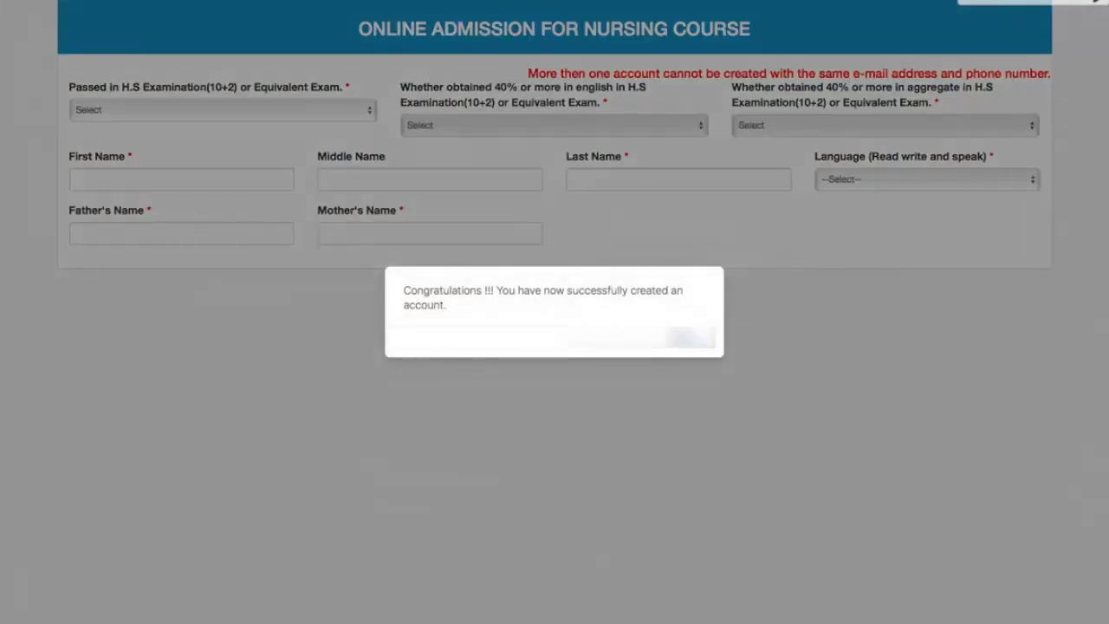
{"action": "left_click", "coordinate": [685, 336]}
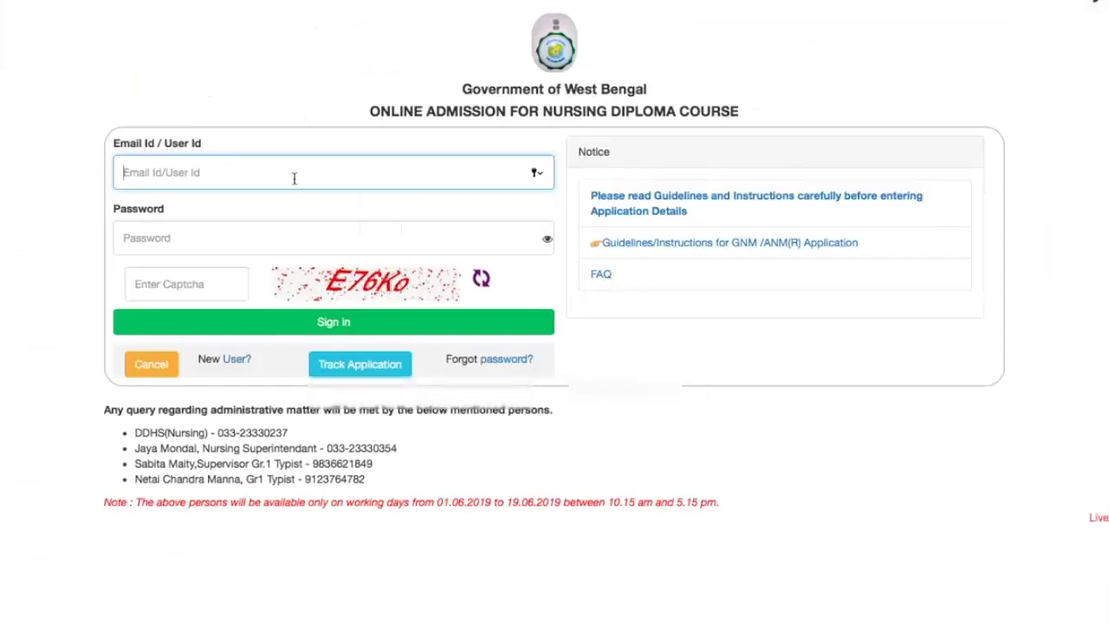
Step: Log in with the new account and start a new G.N.M application
{"action": "left_click", "coordinate": [293, 178]}
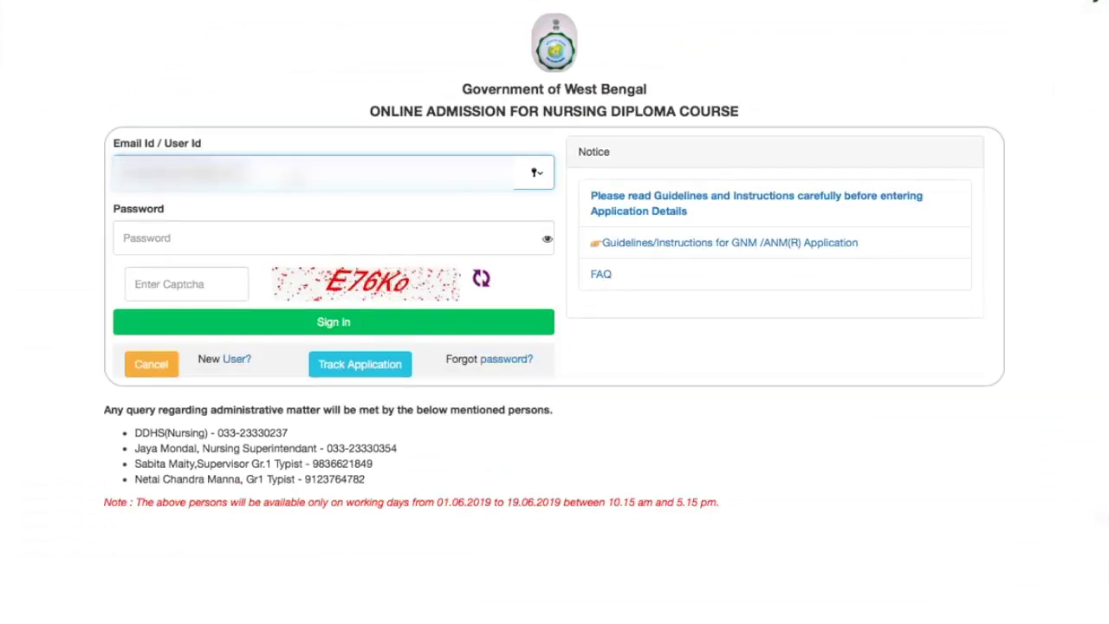
{"action": "left_click", "coordinate": [123, 237]}
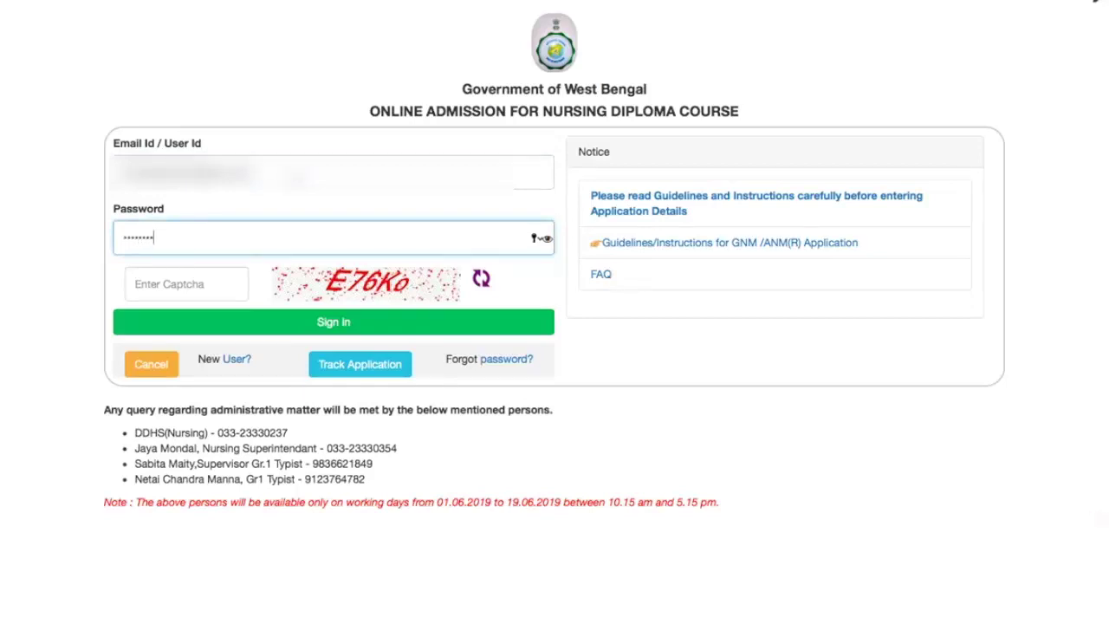
{"action": "left_click", "coordinate": [200, 285]}
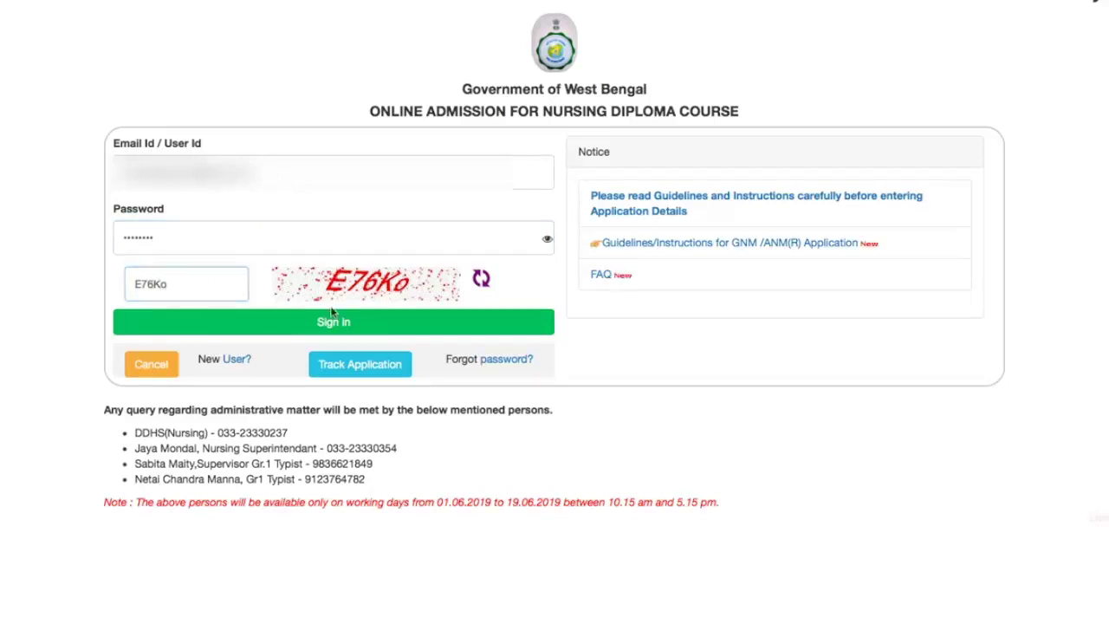
{"action": "left_click", "coordinate": [332, 315]}
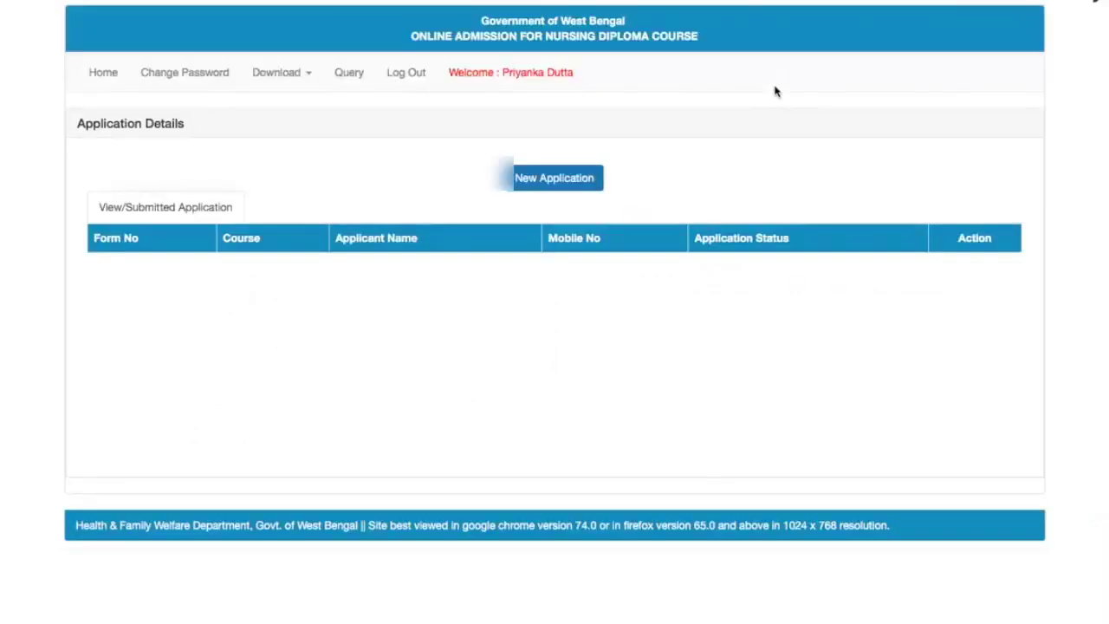
{"action": "left_click", "coordinate": [557, 177]}
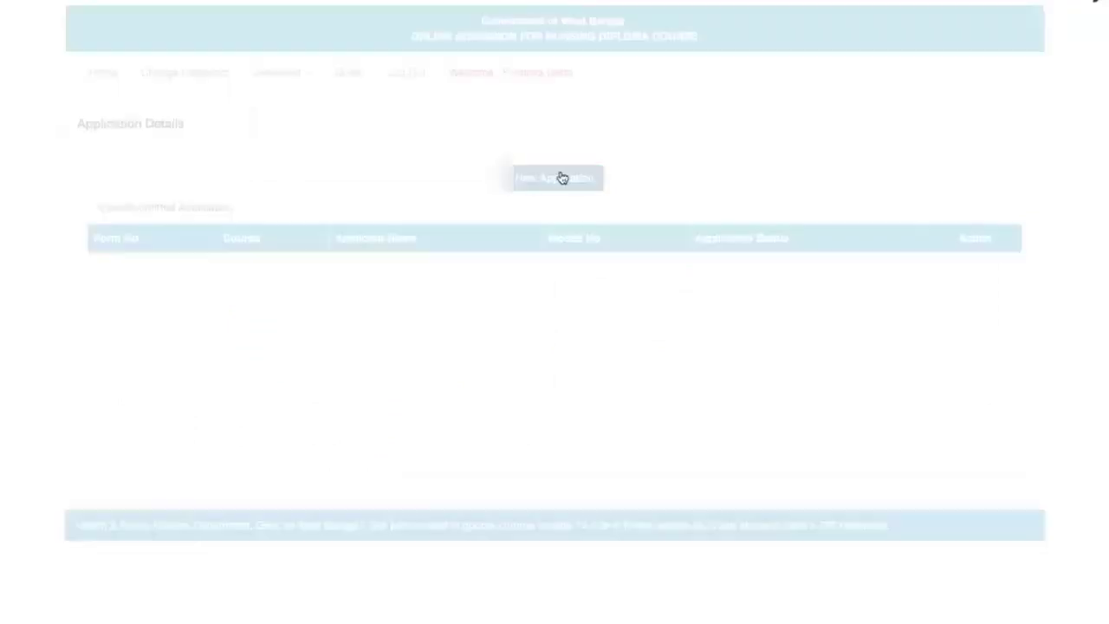
{"action": "left_click", "coordinate": [700, 329]}
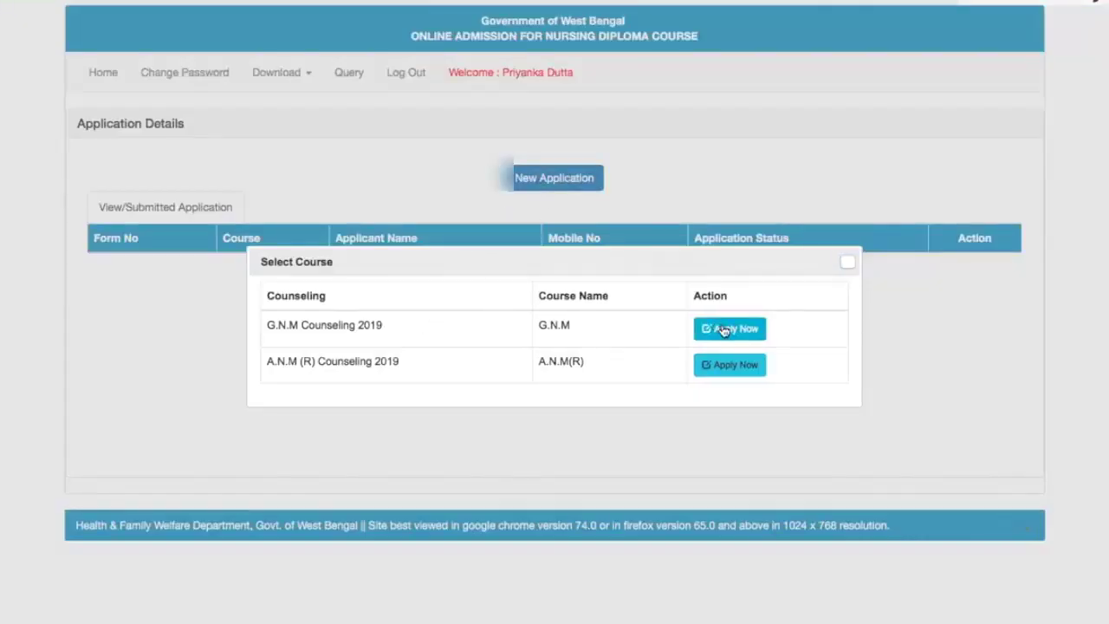
{"action": "left_click", "coordinate": [202, 161]}
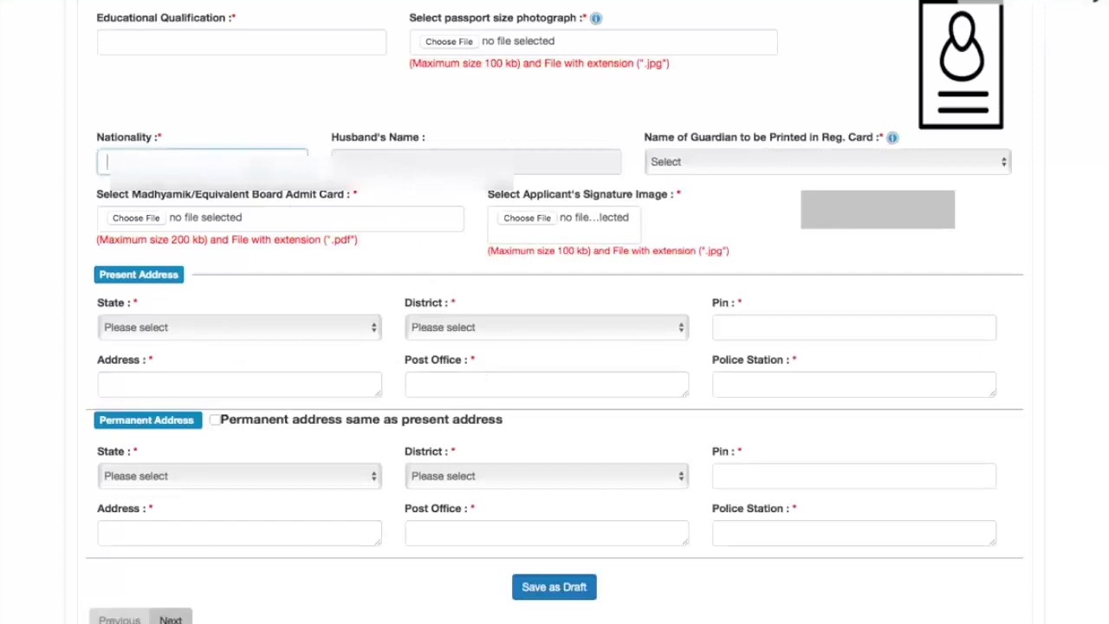
Step: Enter Indian as nationality and choose Mother as the guardian printed on the card
{"action": "type", "text": "Indian"}
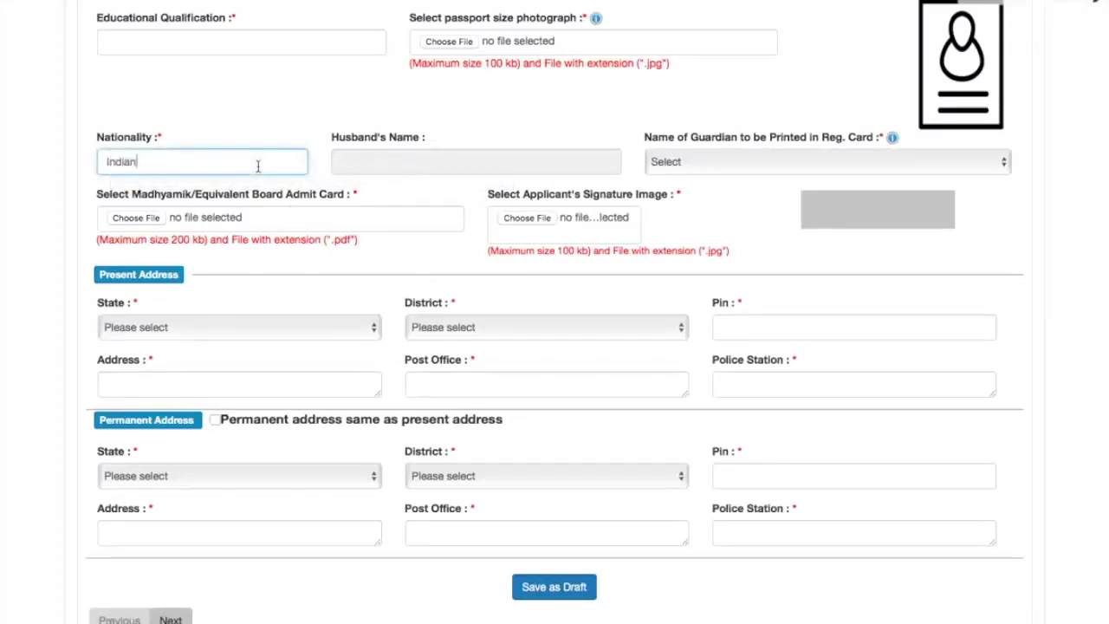
{"action": "left_click", "coordinate": [735, 164]}
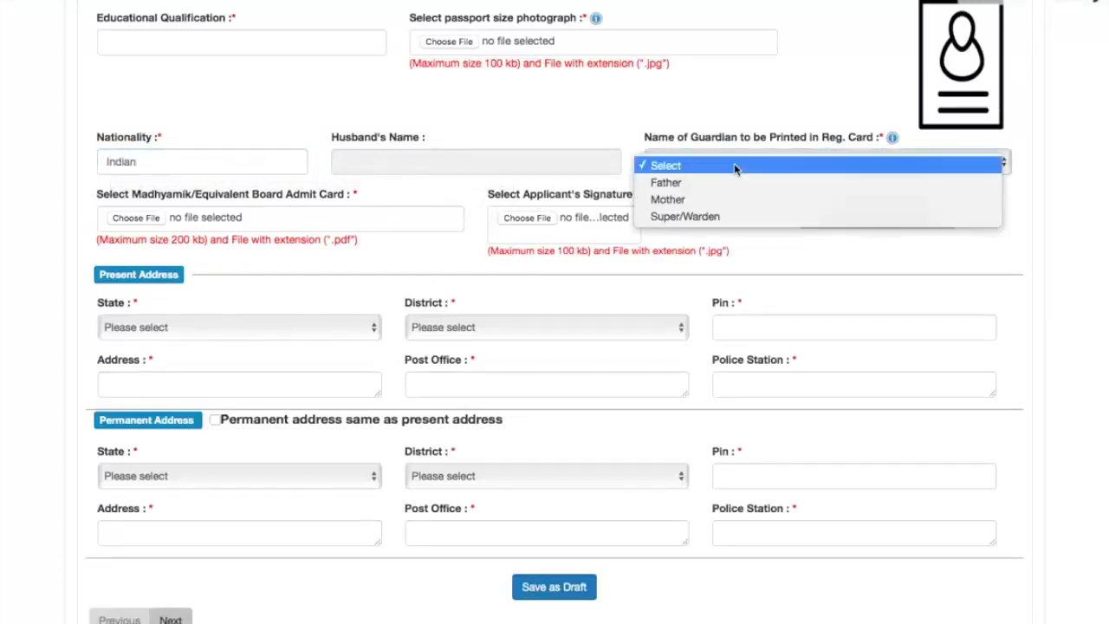
{"action": "left_click", "coordinate": [704, 200]}
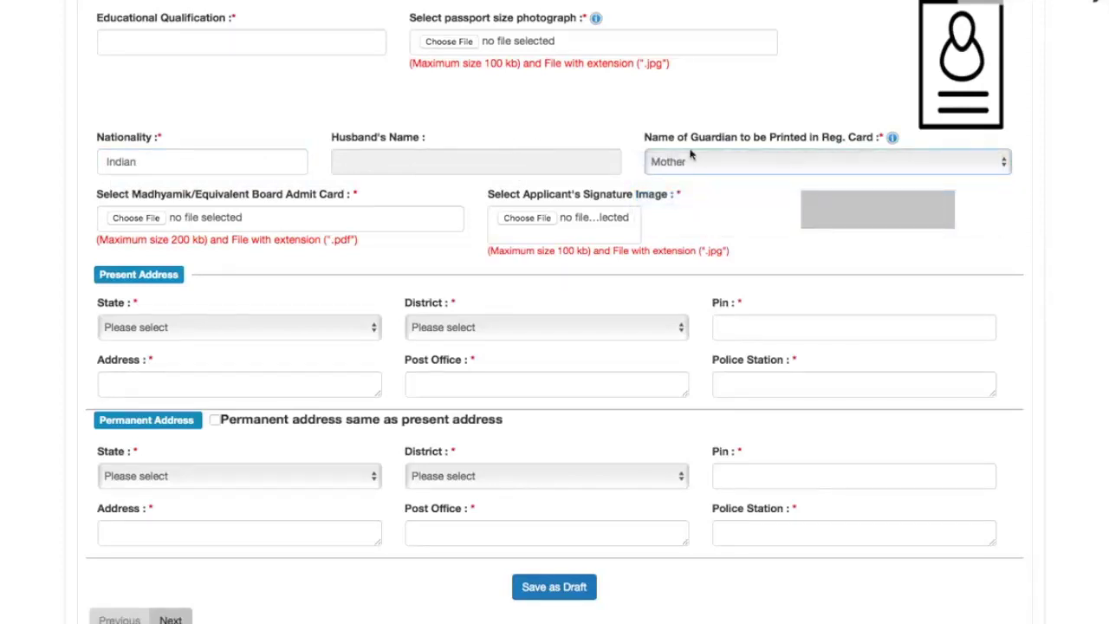
{"action": "left_click", "coordinate": [694, 157]}
{"action": "left_click", "coordinate": [495, 149]}
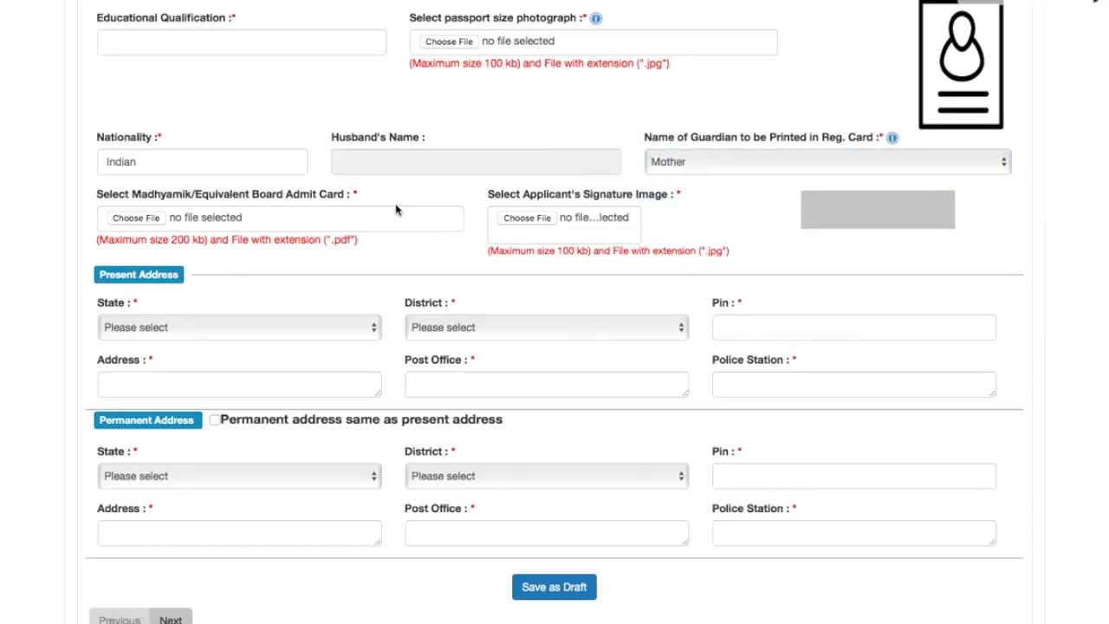
Step: Upload 10th Admit Card.pdf as the admit card and Signature.jpg as the signature
{"action": "left_click", "coordinate": [156, 221]}
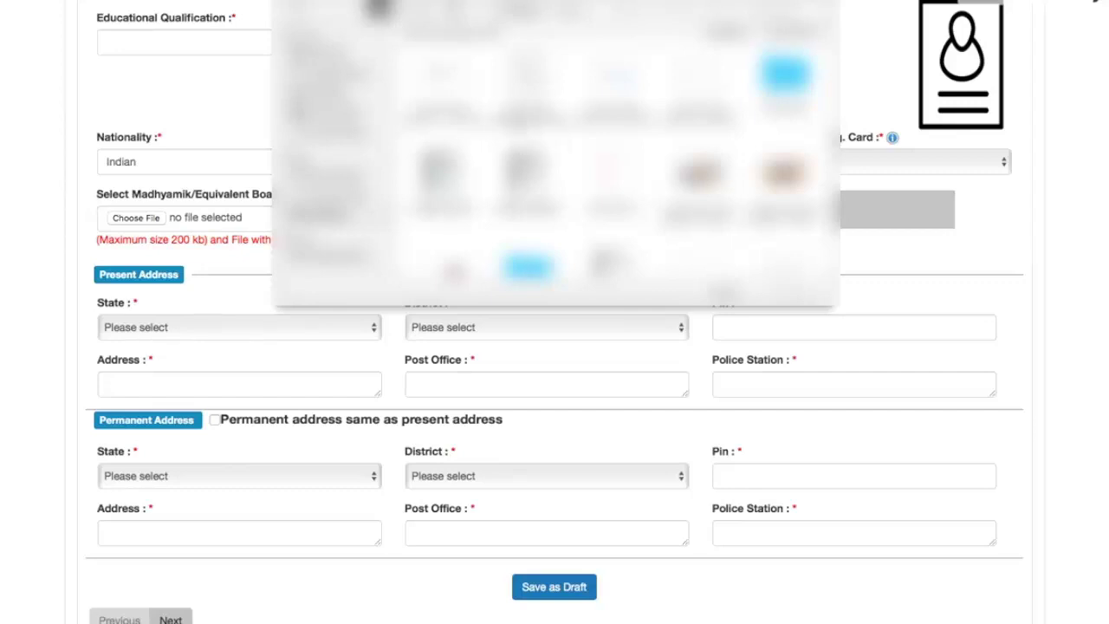
{"action": "left_click", "coordinate": [348, 123]}
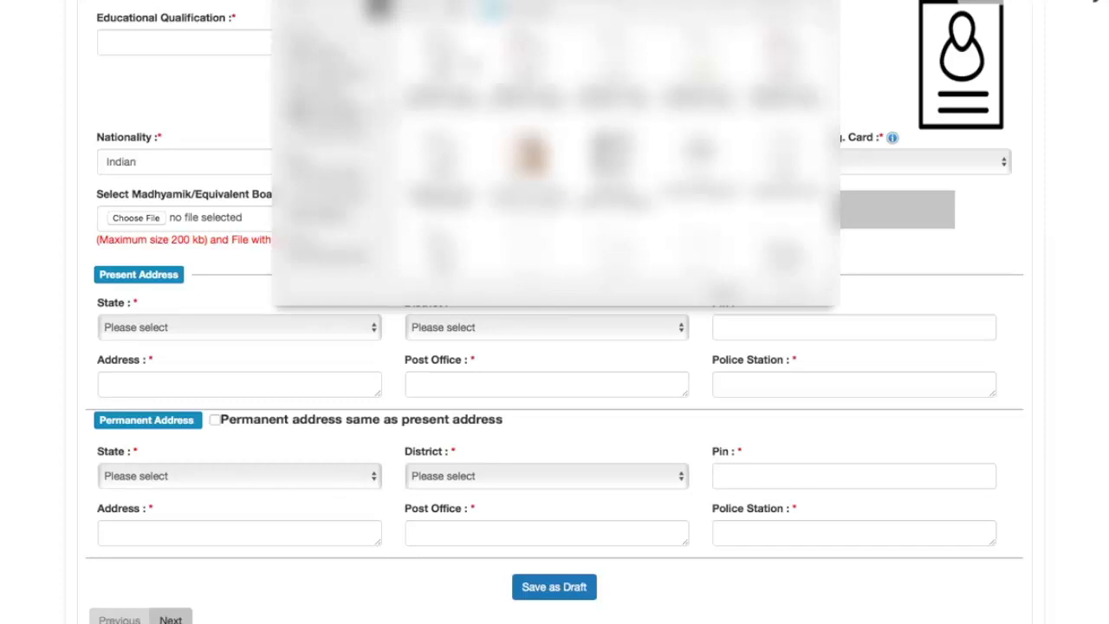
{"action": "scroll", "coordinate": [554, 347], "scroll_direction": "up", "scroll_amount": 2}
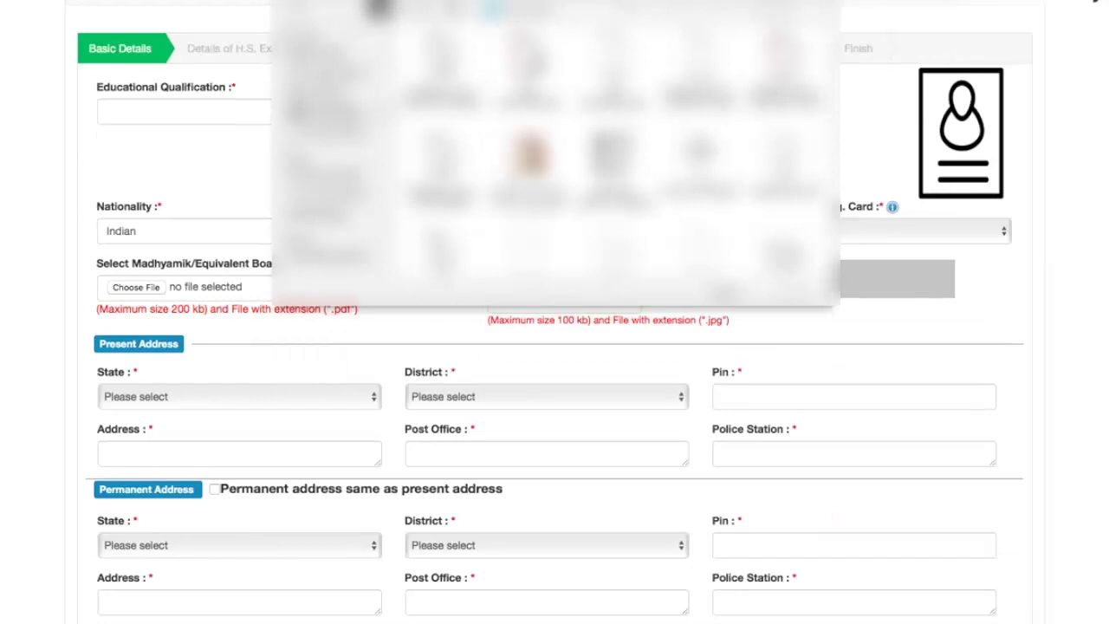
{"action": "left_click", "coordinate": [526, 87]}
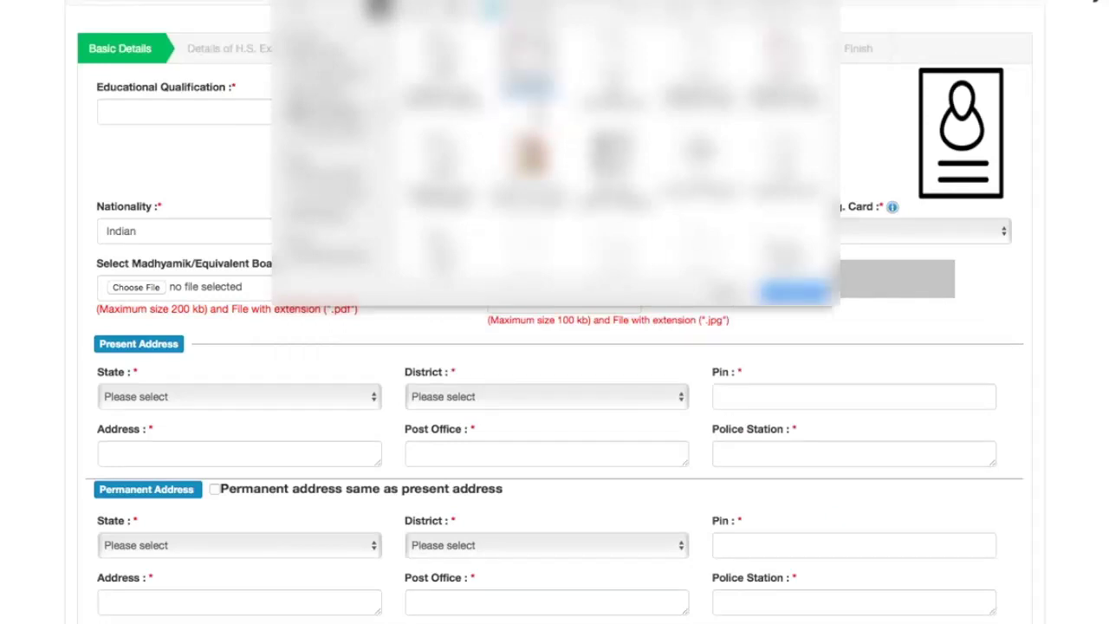
{"action": "left_click", "coordinate": [527, 96]}
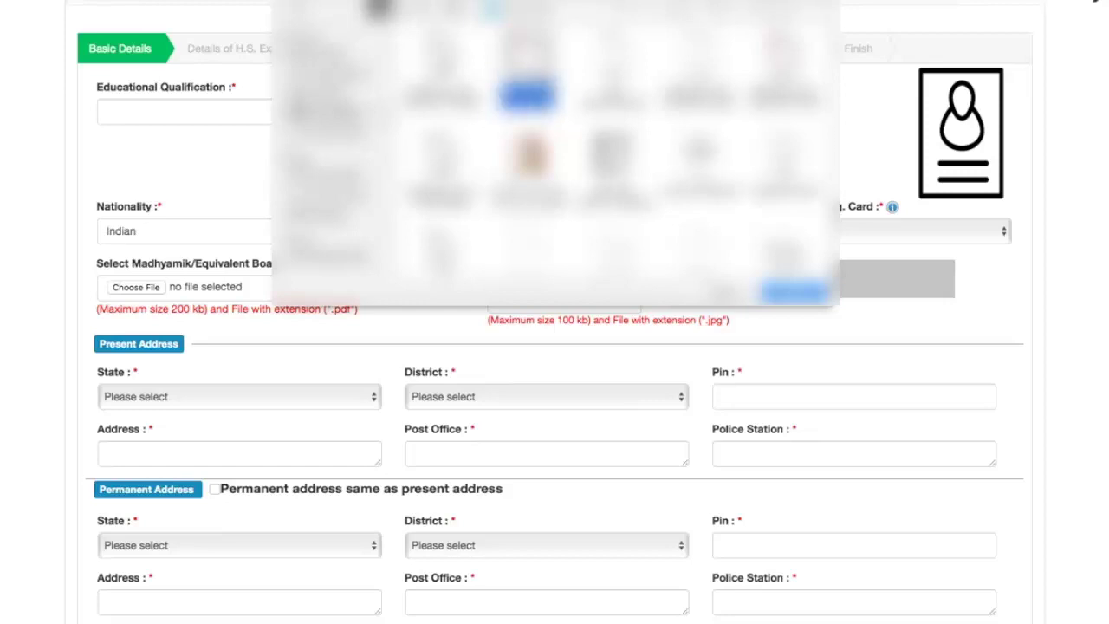
{"action": "left_click", "coordinate": [793, 293]}
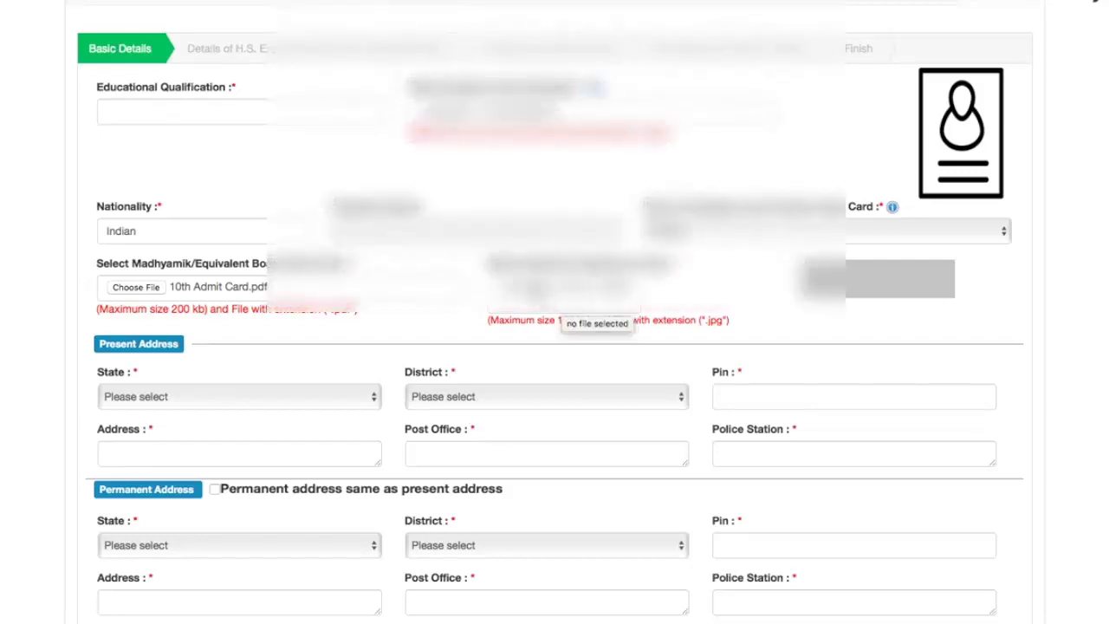
{"action": "left_click", "coordinate": [558, 300]}
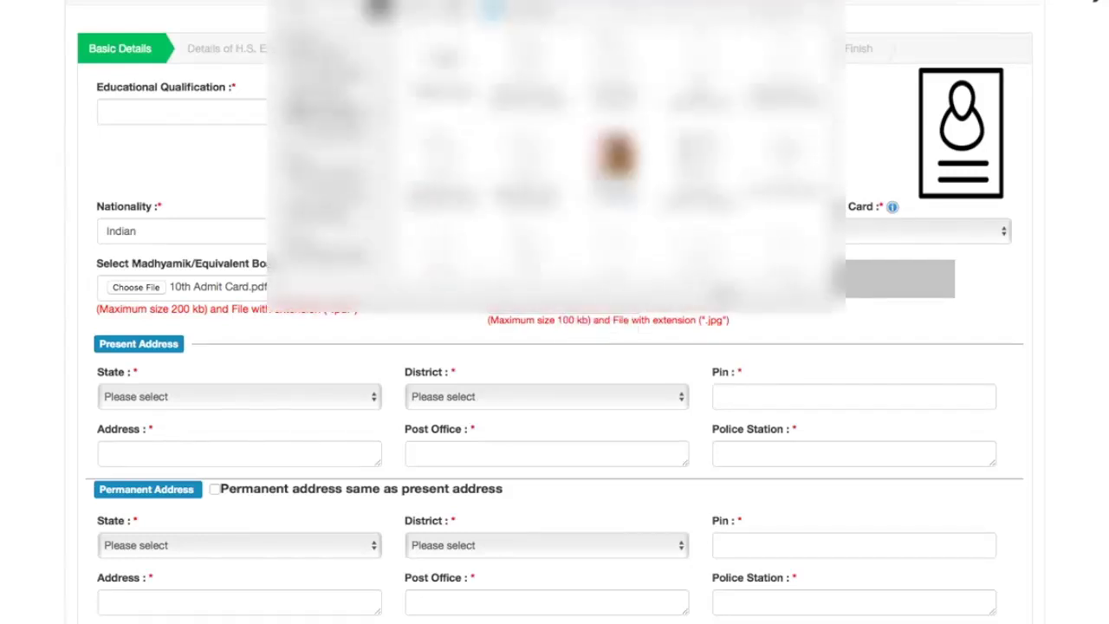
{"action": "left_click", "coordinate": [792, 293]}
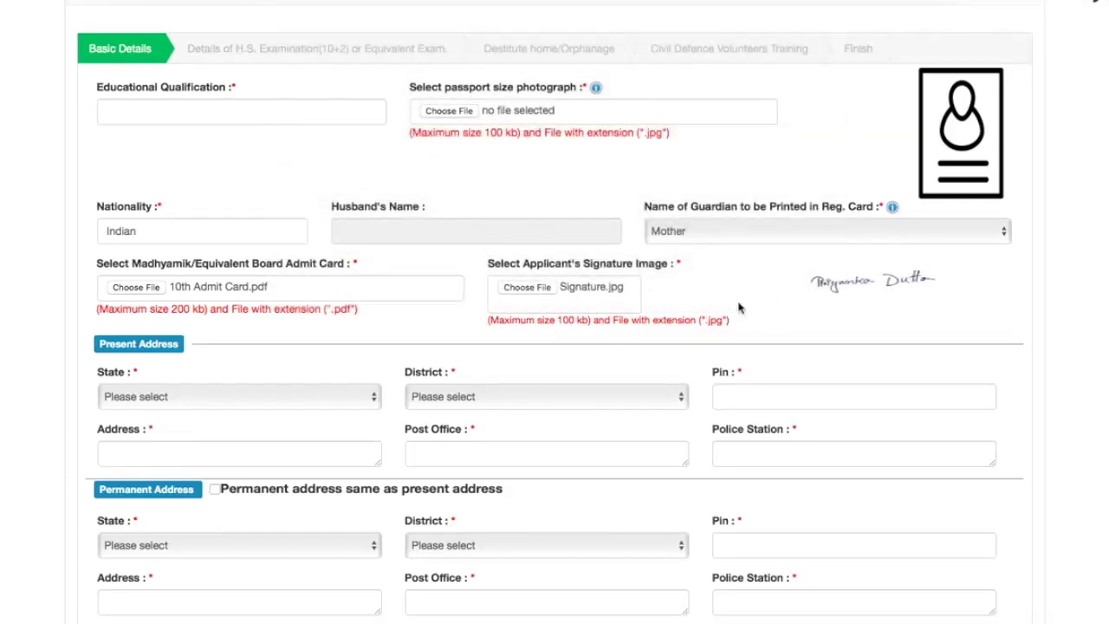
Step: Upload the passport photograph and enter 12th Pass as the educational qualification
{"action": "left_click", "coordinate": [448, 111]}
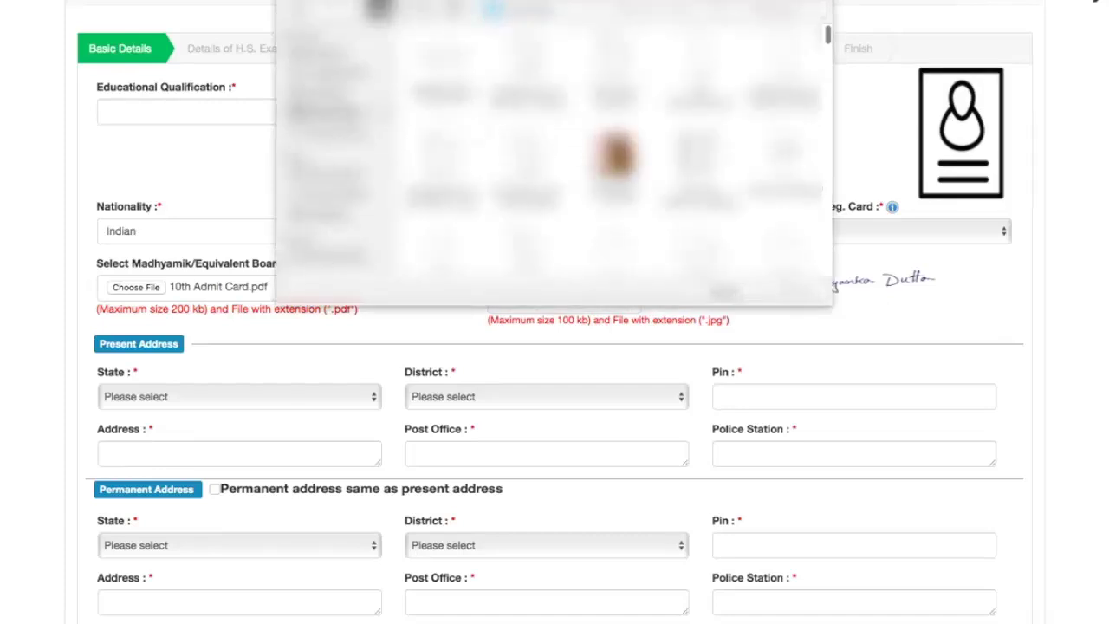
{"action": "left_click", "coordinate": [614, 156]}
{"action": "left_click", "coordinate": [793, 257]}
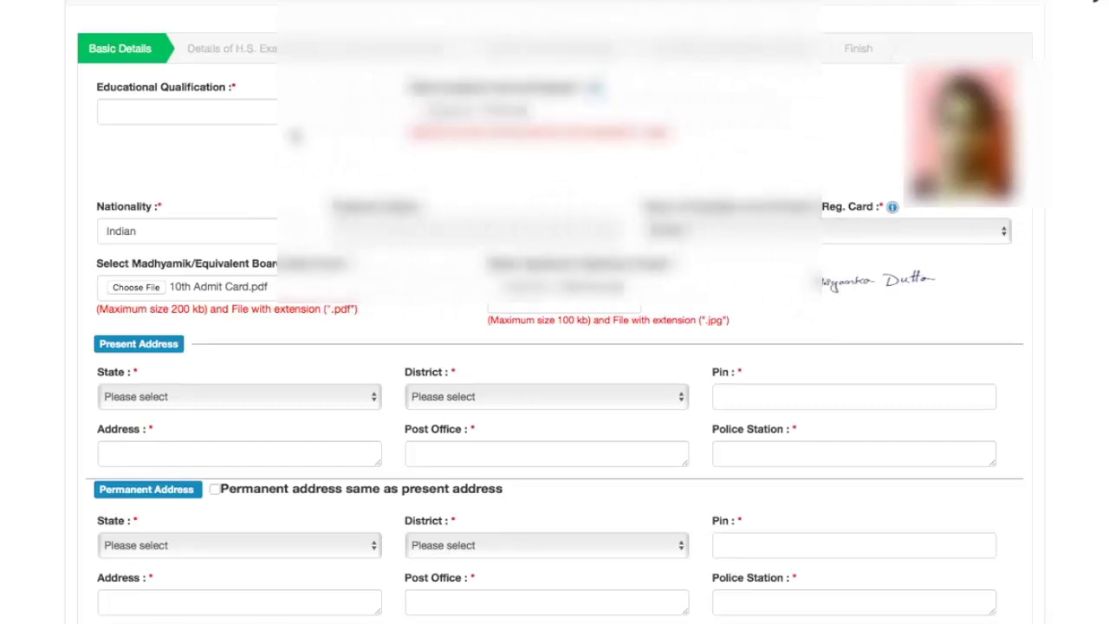
{"action": "left_click", "coordinate": [266, 117]}
{"action": "type", "text": "12th Pass"}
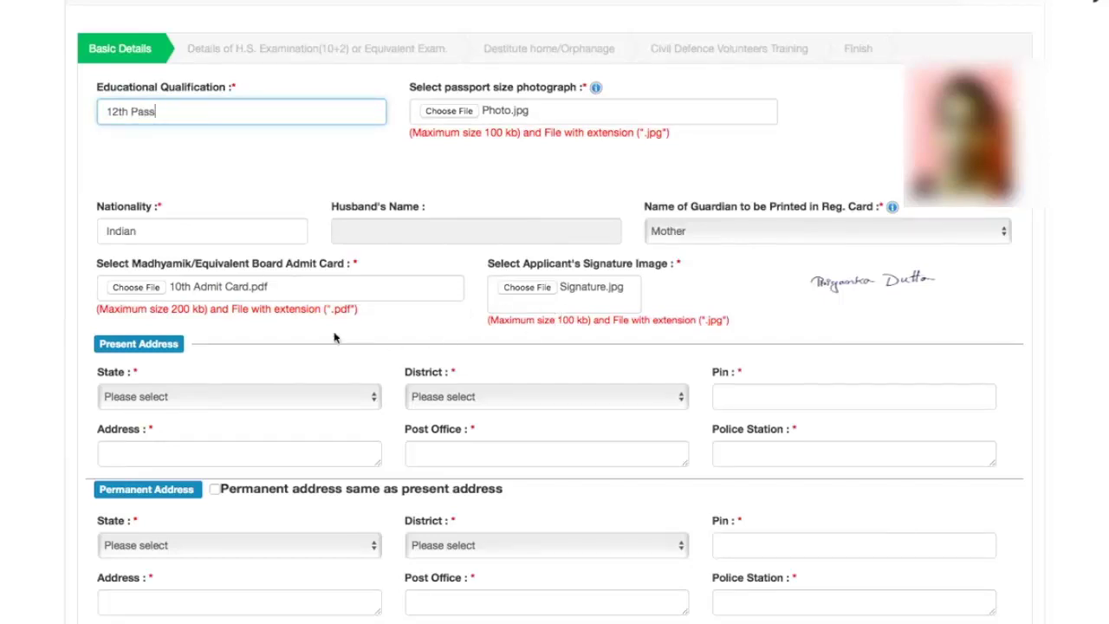
Step: Set the present address state to West Bengal with its district, save as draft and continue
{"action": "left_click", "coordinate": [270, 397]}
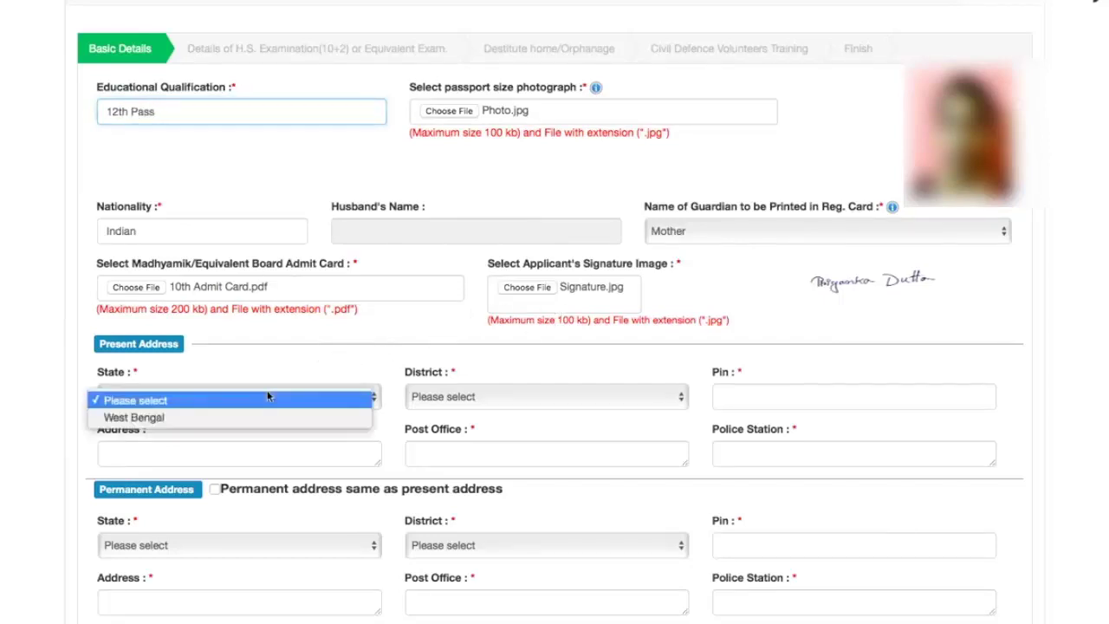
{"action": "left_click", "coordinate": [223, 417]}
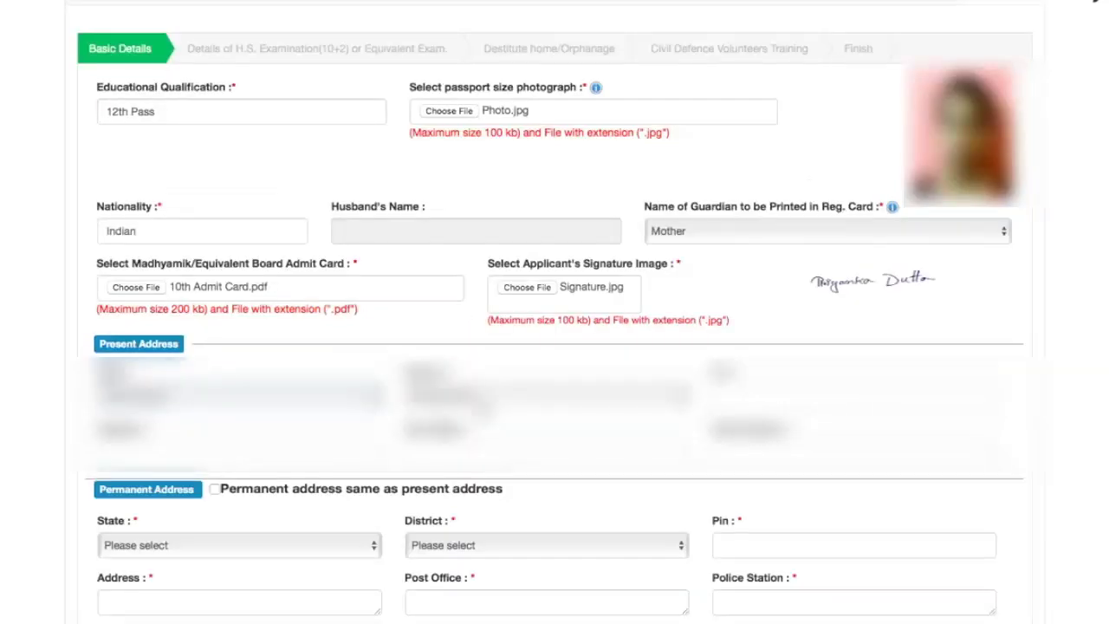
{"action": "left_click", "coordinate": [546, 396]}
{"action": "left_click", "coordinate": [537, 417]}
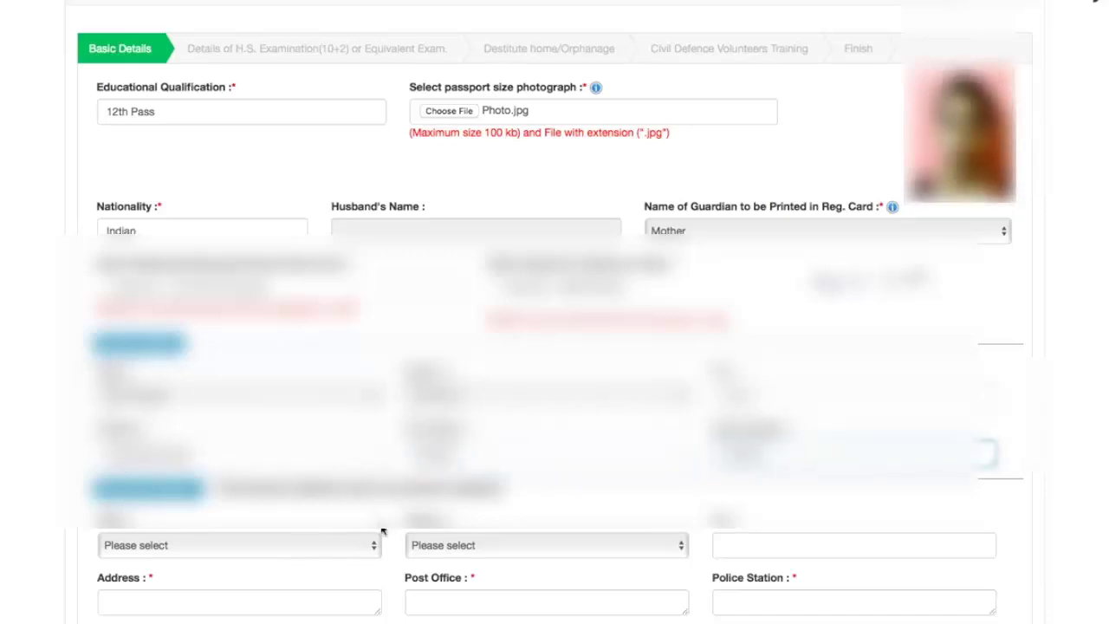
{"action": "scroll", "coordinate": [384, 527], "scroll_direction": "down", "scroll_amount": 2}
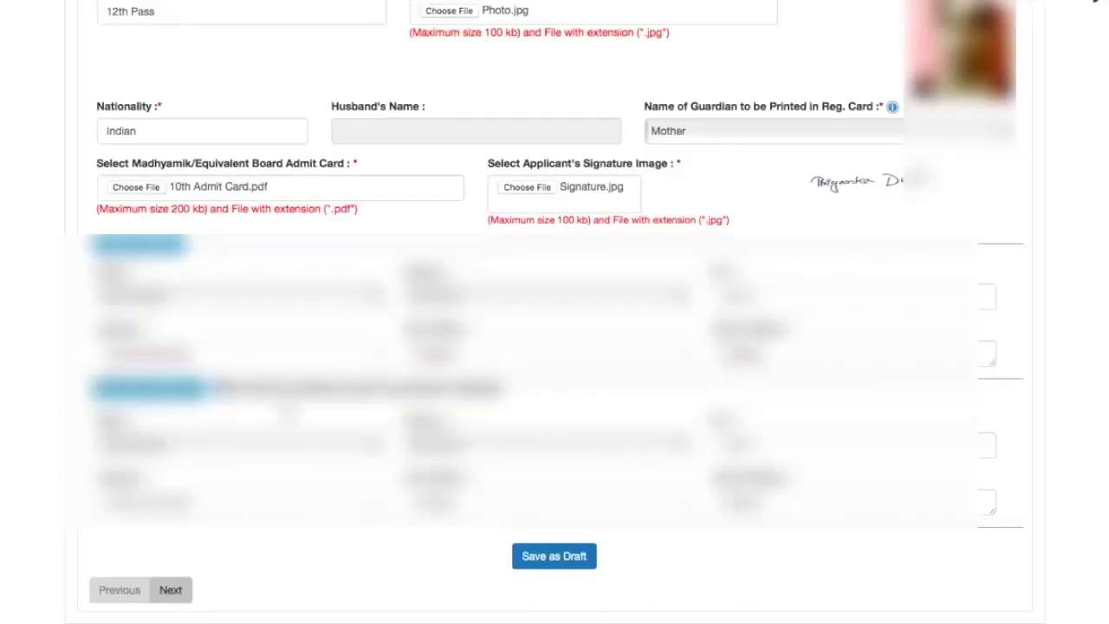
{"action": "scroll", "coordinate": [554, 312], "scroll_direction": "down", "scroll_amount": 1}
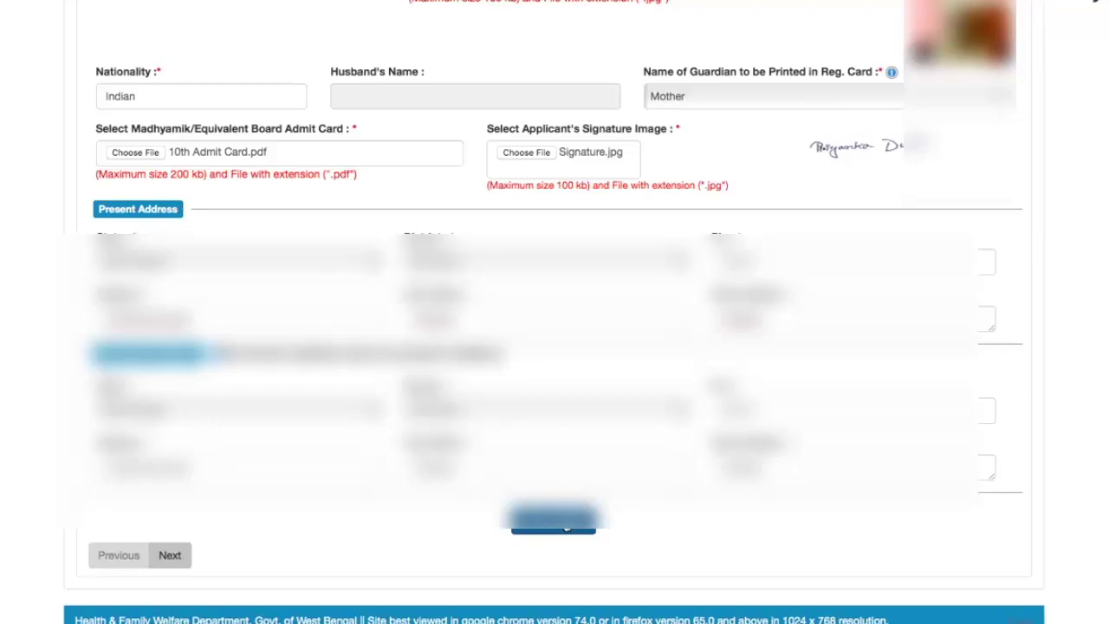
{"action": "left_click", "coordinate": [564, 519]}
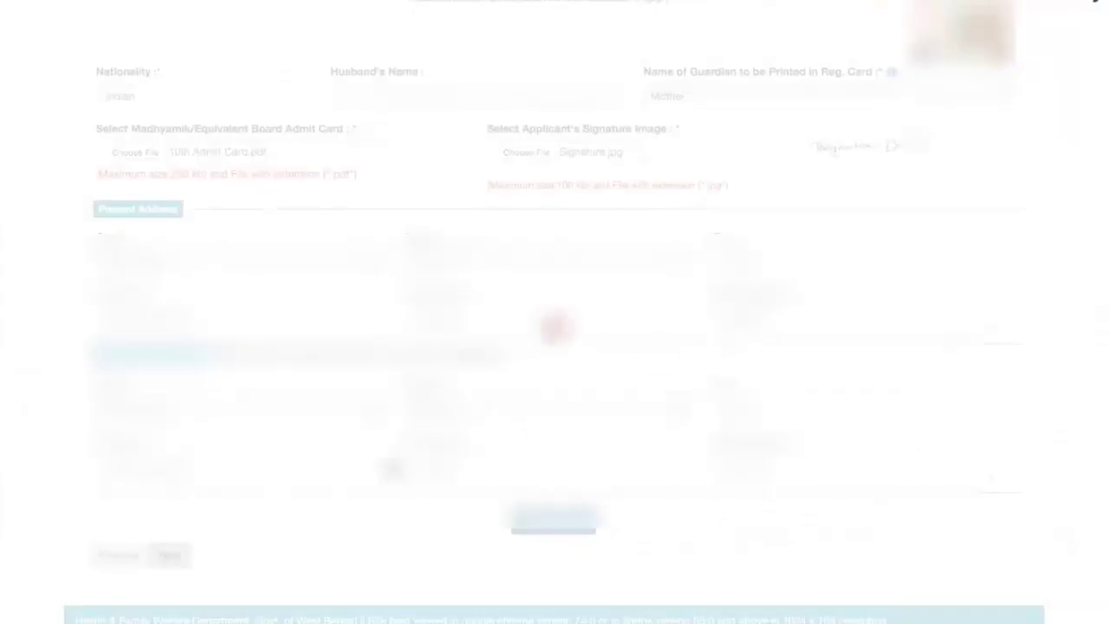
{"action": "left_click", "coordinate": [172, 554]}
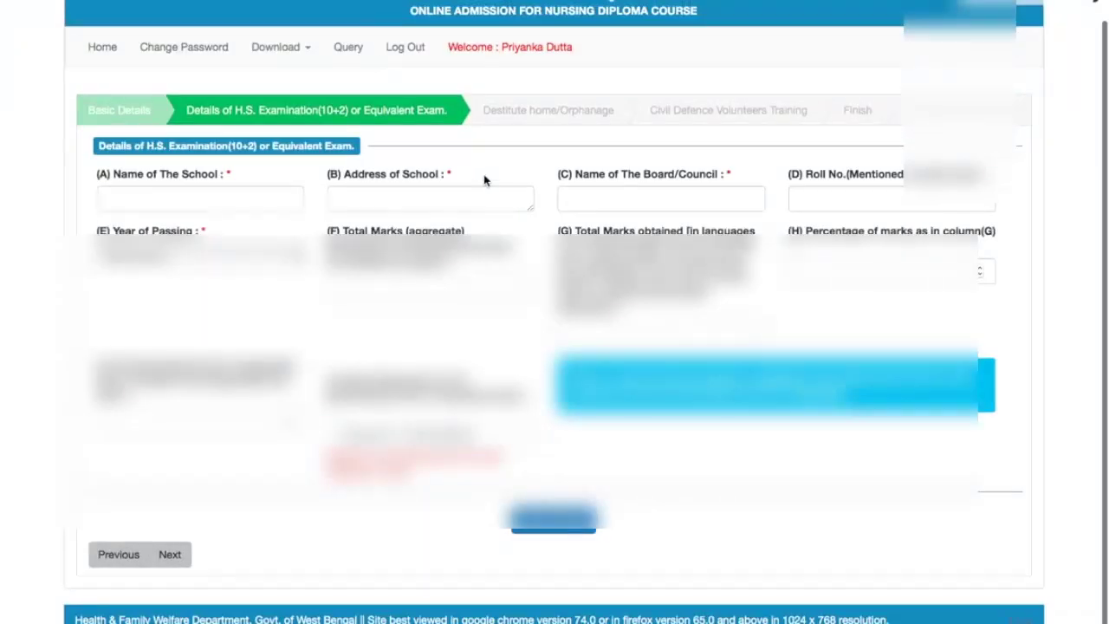
Step: Enter the school name 'schoolvidyalaya' and the school address 'kolkata7000001'
{"action": "left_click", "coordinate": [212, 200]}
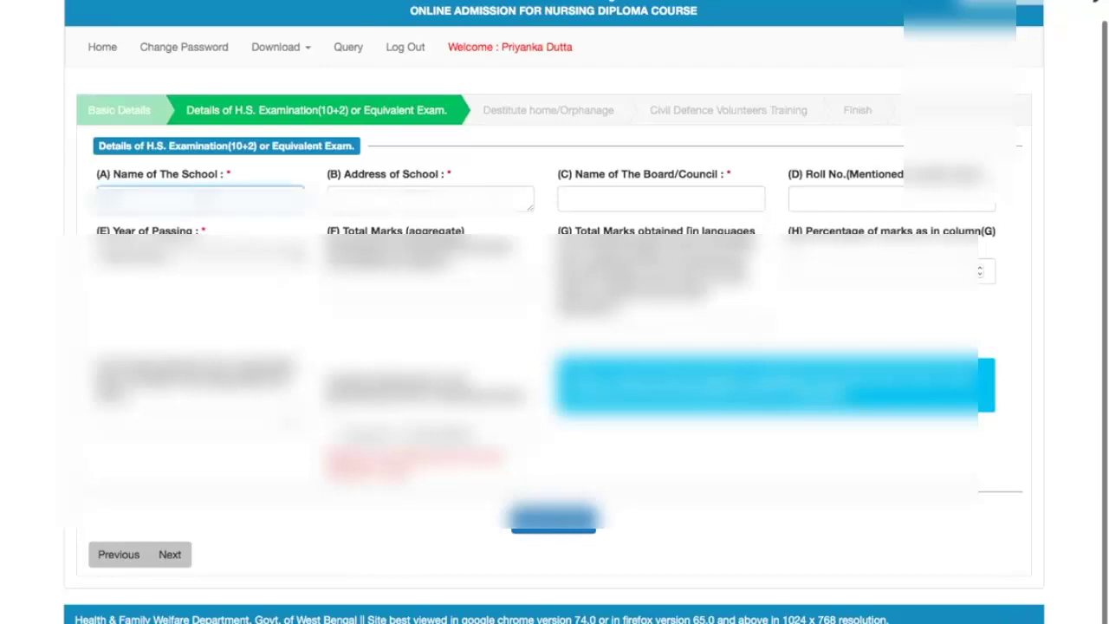
{"action": "type", "text": "school"}
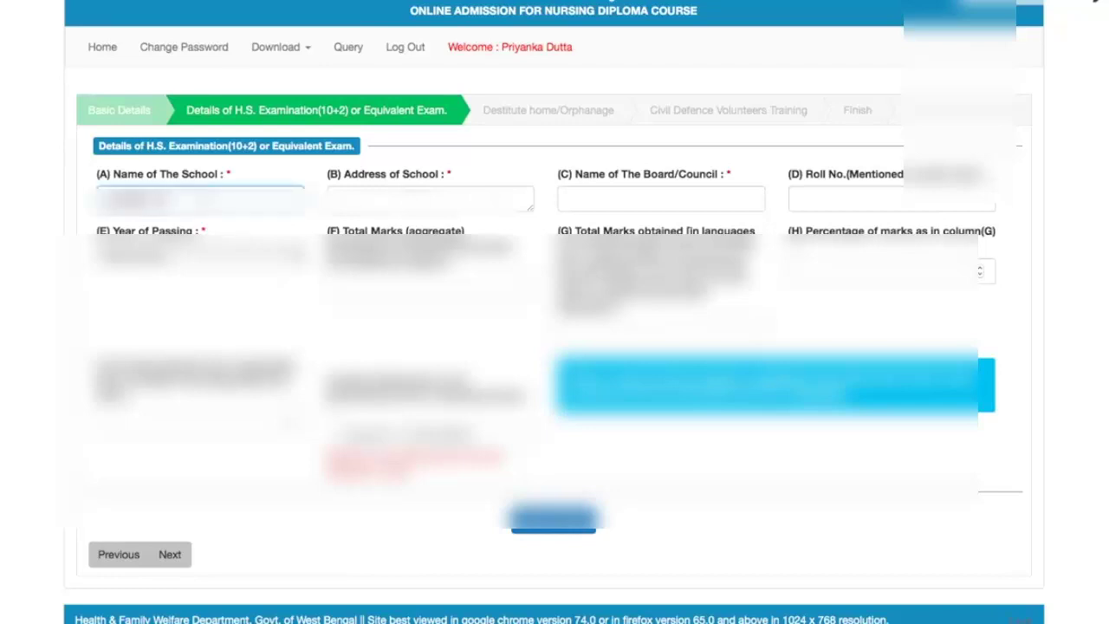
{"action": "type", "text": "vidyalaya"}
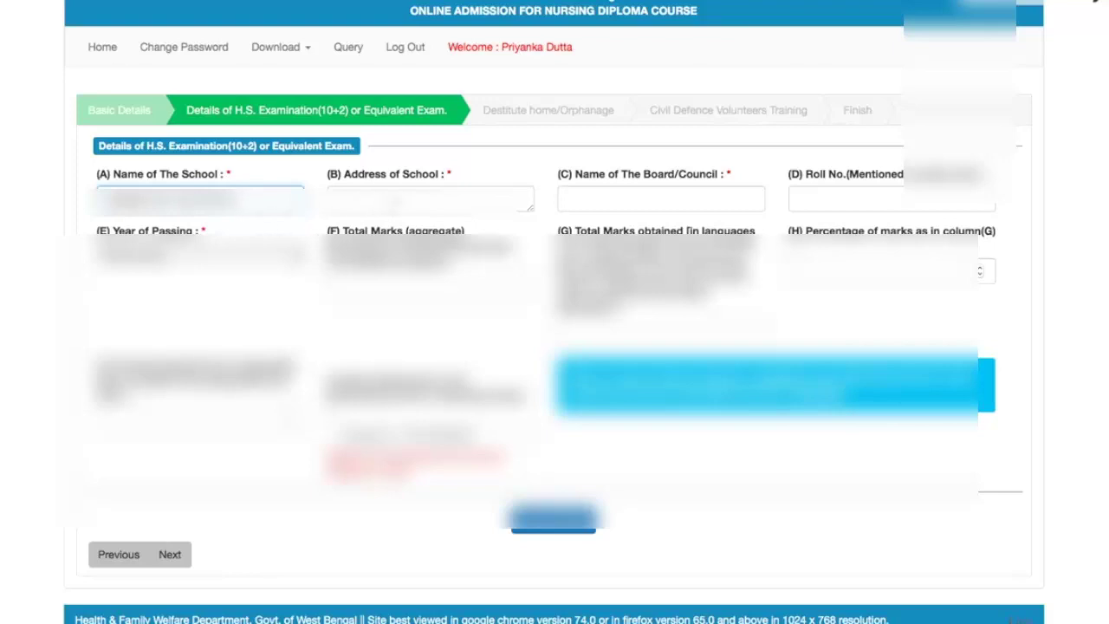
{"action": "key", "text": "Tab"}
{"action": "type", "text": "kolk"}
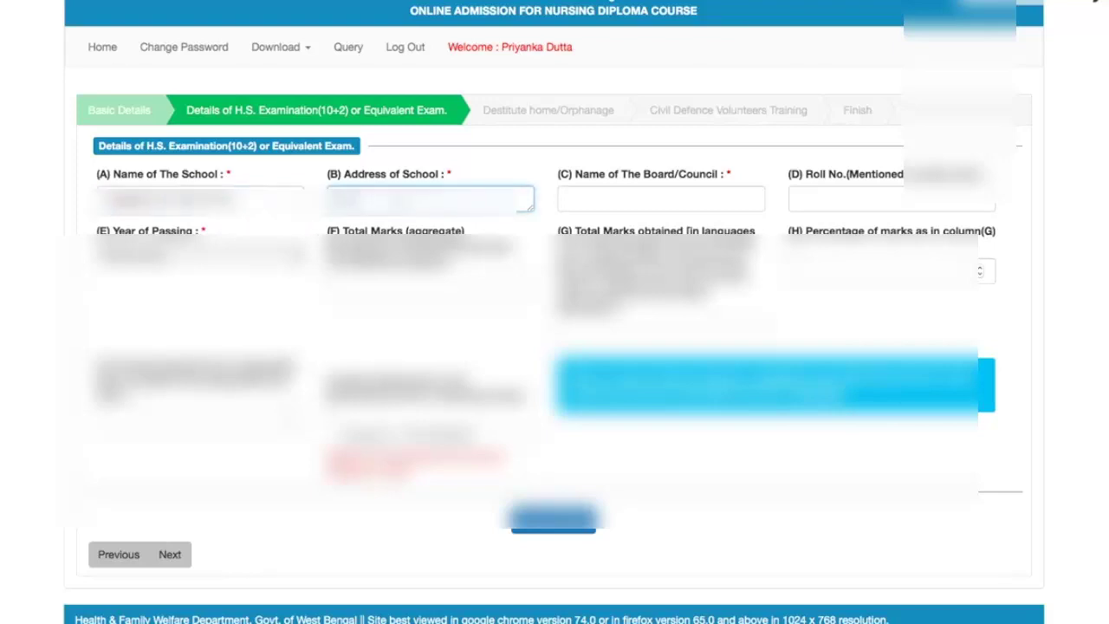
{"action": "type", "text": "ata70"}
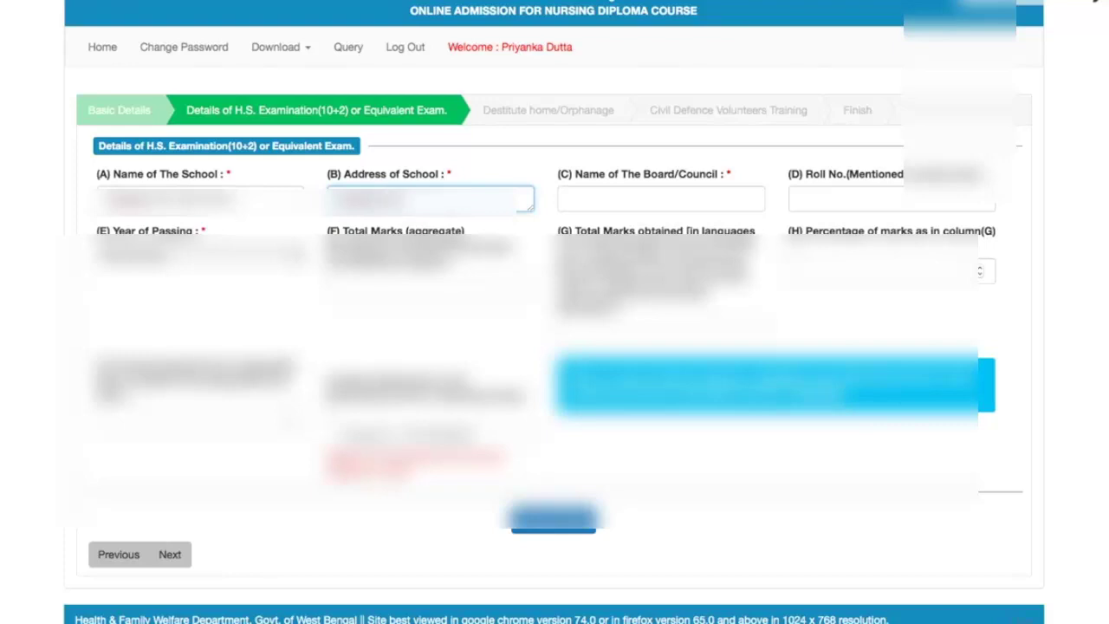
{"action": "type", "text": "00"}
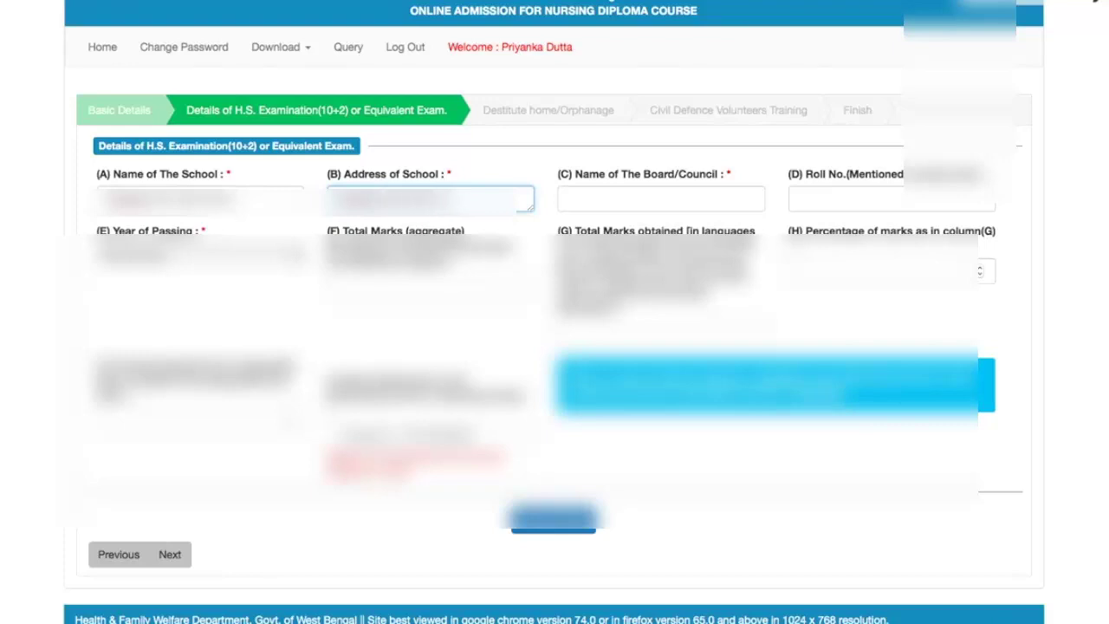
{"action": "type", "text": "001"}
Step: Fill in WBCHSE as the Name of the Board/Council after correcting earlier attempts
{"action": "left_click", "coordinate": [650, 199]}
{"action": "type", "text": "WBBS"}
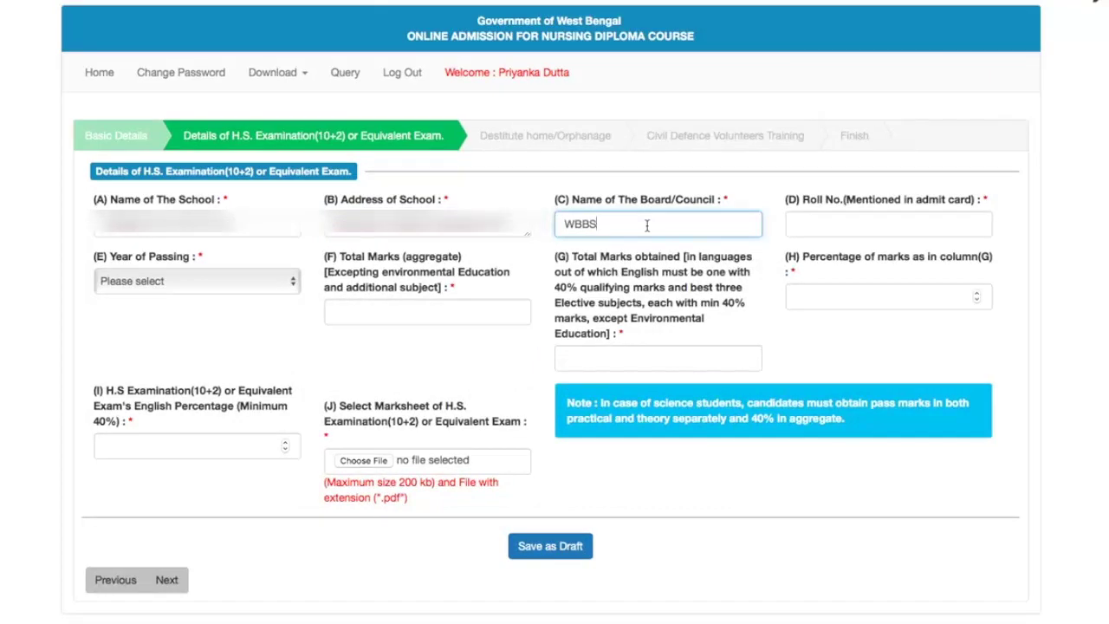
{"action": "key", "text": "BackSpace"}
{"action": "key", "text": "BackSpace"}
{"action": "key", "text": "BackSpace"}
{"action": "type", "text": "est Ben"}
{"action": "type", "text": "gal Board"}
{"action": "key", "text": "BackSpace"}
{"action": "key", "text": "BackSpace"}
{"action": "key", "text": "BackSpace"}
{"action": "key", "text": "BackSpace"}
{"action": "key", "text": "BackSpace"}
{"action": "type", "text": "Council of Higher"}
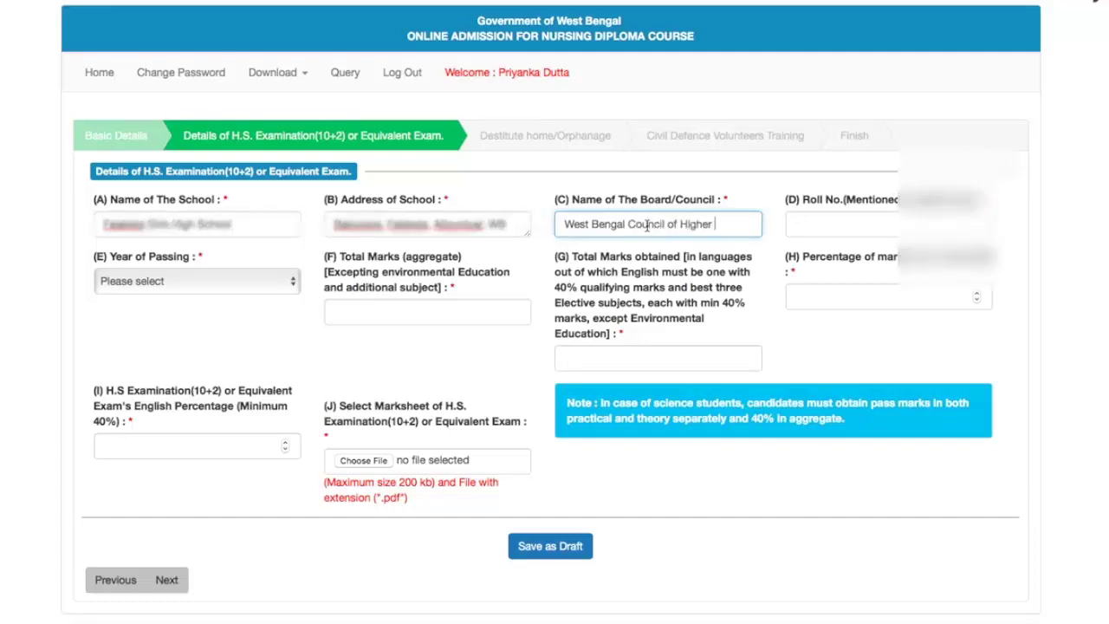
{"action": "key", "text": "BackSpace"}
{"action": "key", "text": "BackSpace"}
{"action": "key", "text": "BackSpace"}
{"action": "key", "text": "BackSpace"}
{"action": "key", "text": "BackSpace"}
{"action": "key", "text": "BackSpace"}
{"action": "key", "text": "BackSpace"}
{"action": "key", "text": "BackSpace"}
{"action": "key", "text": "BackSpace"}
{"action": "key", "text": "BackSpace"}
{"action": "key", "text": "BackSpace"}
{"action": "key", "text": "BackSpace"}
{"action": "key", "text": "BackSpace"}
{"action": "key", "text": "BackSpace"}
{"action": "key", "text": "BackSpace"}
{"action": "key", "text": "BackSpace"}
{"action": "key", "text": "BackSpace"}
{"action": "key", "text": "BackSpace"}
{"action": "key", "text": "BackSpace"}
{"action": "key", "text": "BackSpace"}
{"action": "key", "text": "BackSpace"}
{"action": "key", "text": "BackSpace"}
{"action": "key", "text": "BackSpace"}
{"action": "key", "text": "BackSpace"}
{"action": "key", "text": "BackSpace"}
{"action": "key", "text": "BackSpace"}
{"action": "key", "text": "BackSpace"}
{"action": "key", "text": "BackSpace"}
{"action": "key", "text": "BackSpace"}
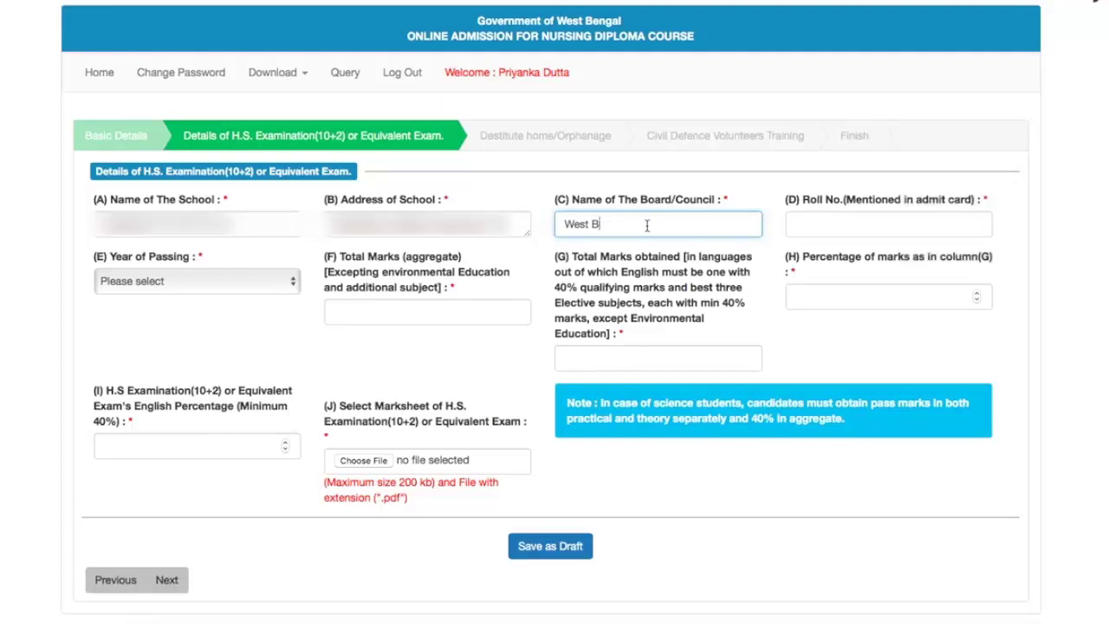
{"action": "type", "text": "BCHSE"}
Step: Open the Year of Passing dropdown and scroll through the listed years
{"action": "left_click", "coordinate": [830, 232]}
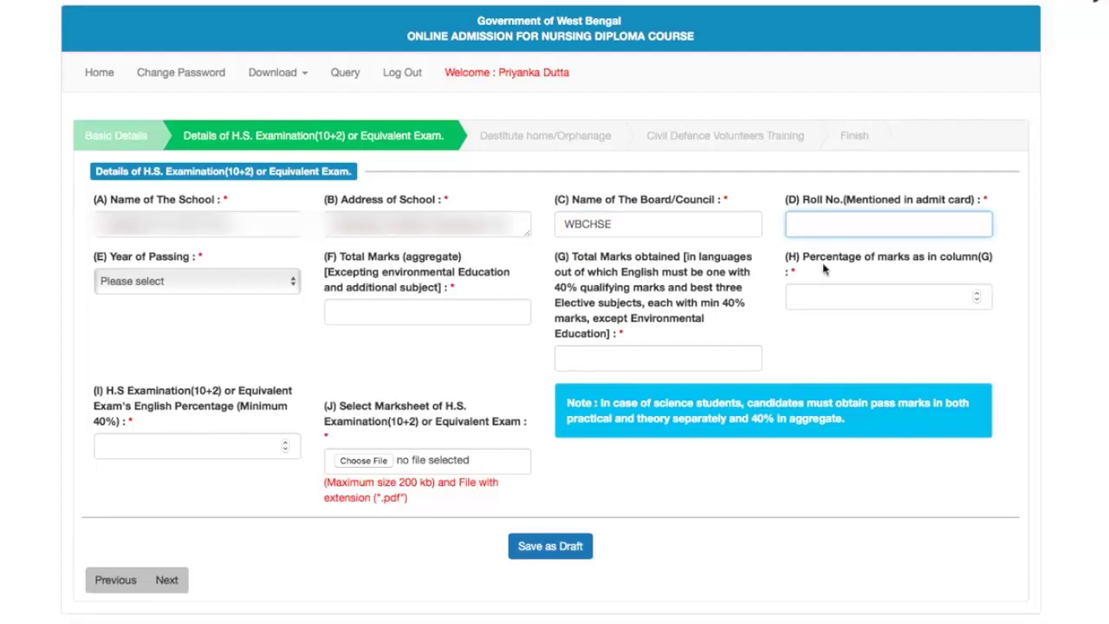
{"action": "left_click", "coordinate": [195, 286]}
{"action": "scroll", "coordinate": [230, 503], "scroll_direction": "down", "scroll_amount": 3}
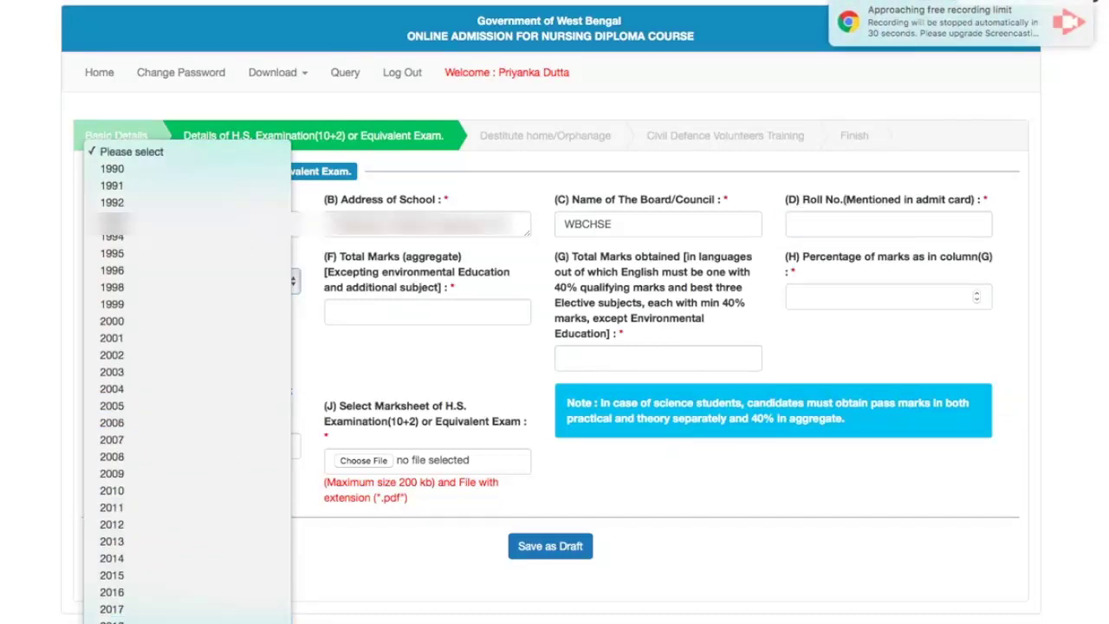
Step: Set the year of passing to 2019 and enter the admit card roll number
{"action": "left_click", "coordinate": [187, 618]}
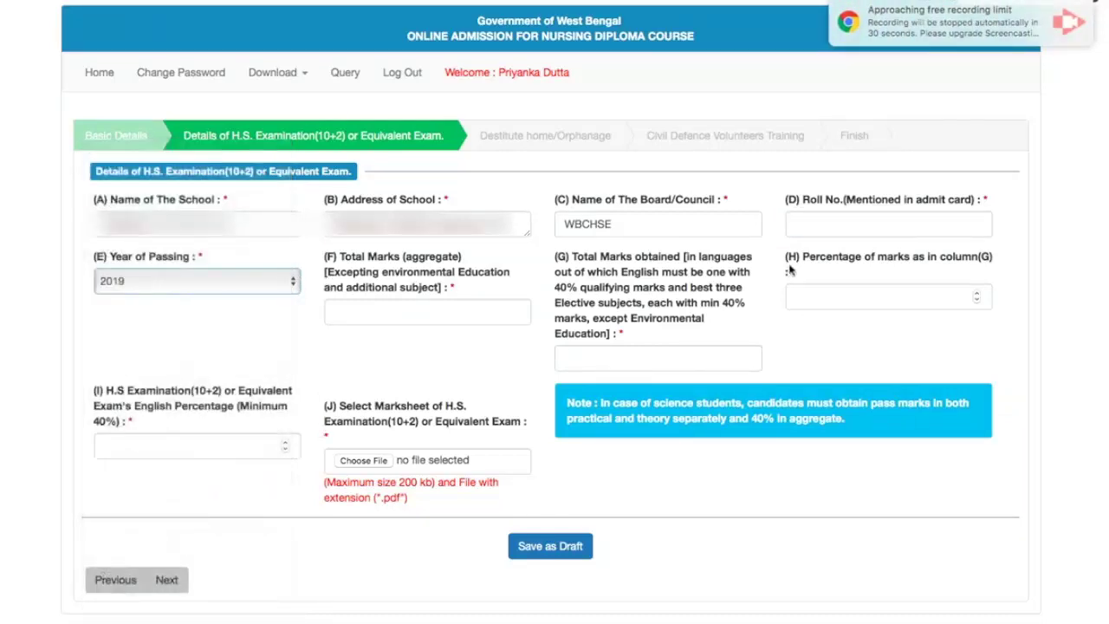
{"action": "left_click", "coordinate": [840, 222]}
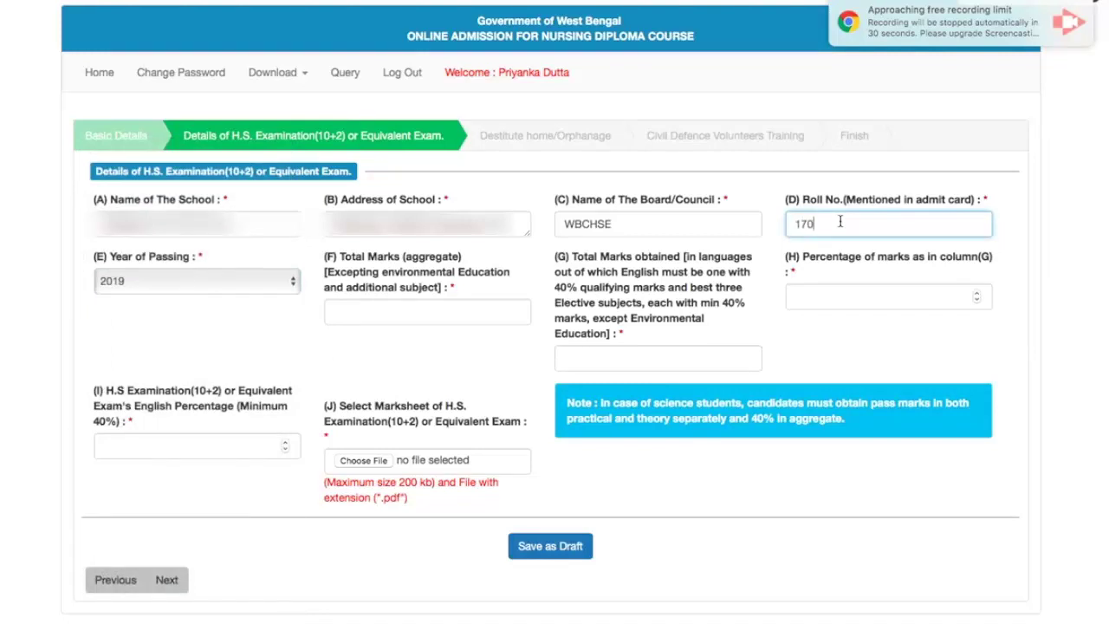
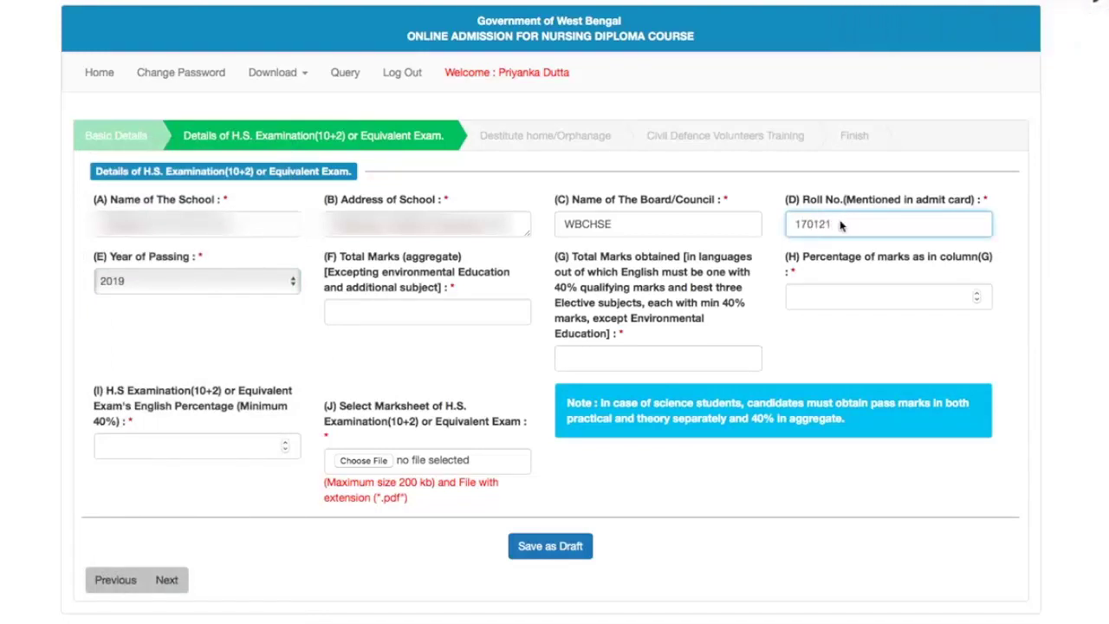
Step: Enter 50 as the percentage of marks in the H.S. examination
{"action": "left_click", "coordinate": [427, 321]}
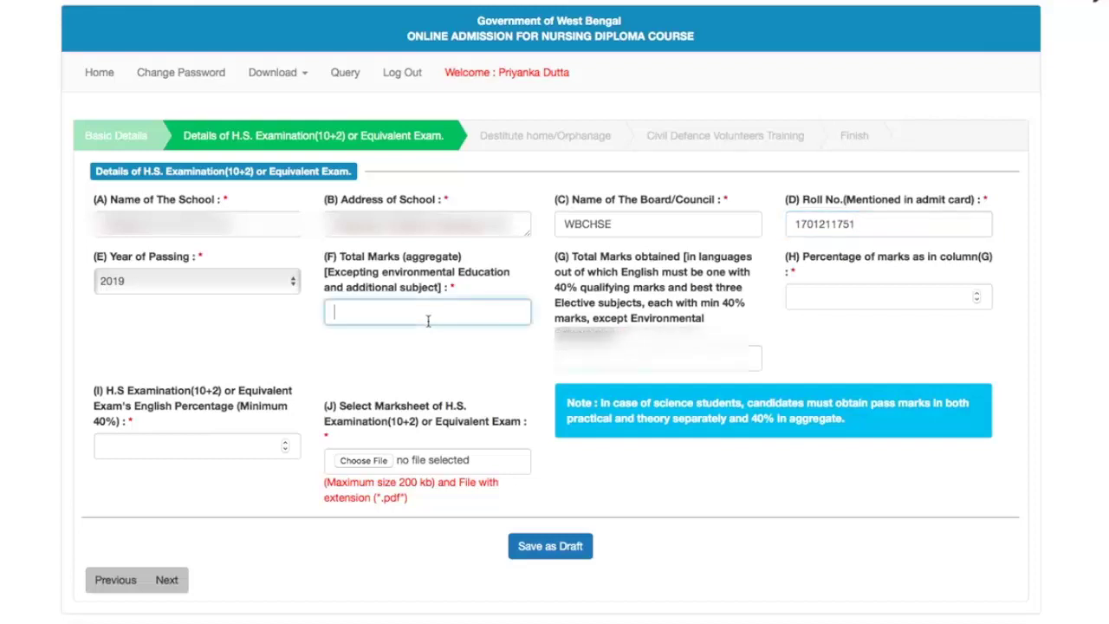
{"action": "key", "text": "Tab"}
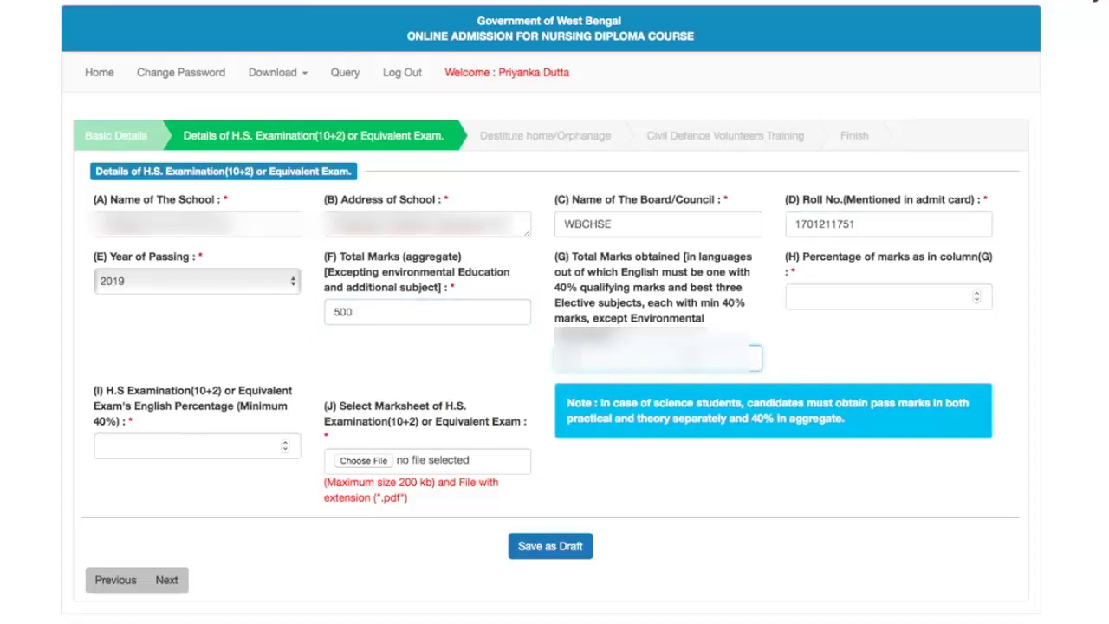
{"action": "key", "text": "Tab"}
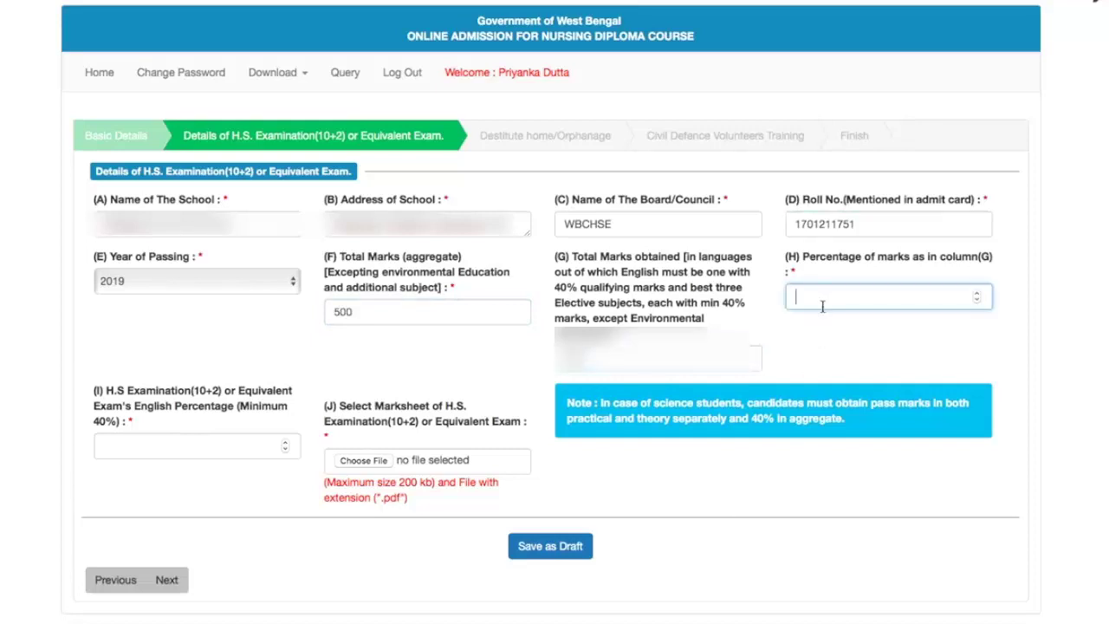
{"action": "type", "text": "50"}
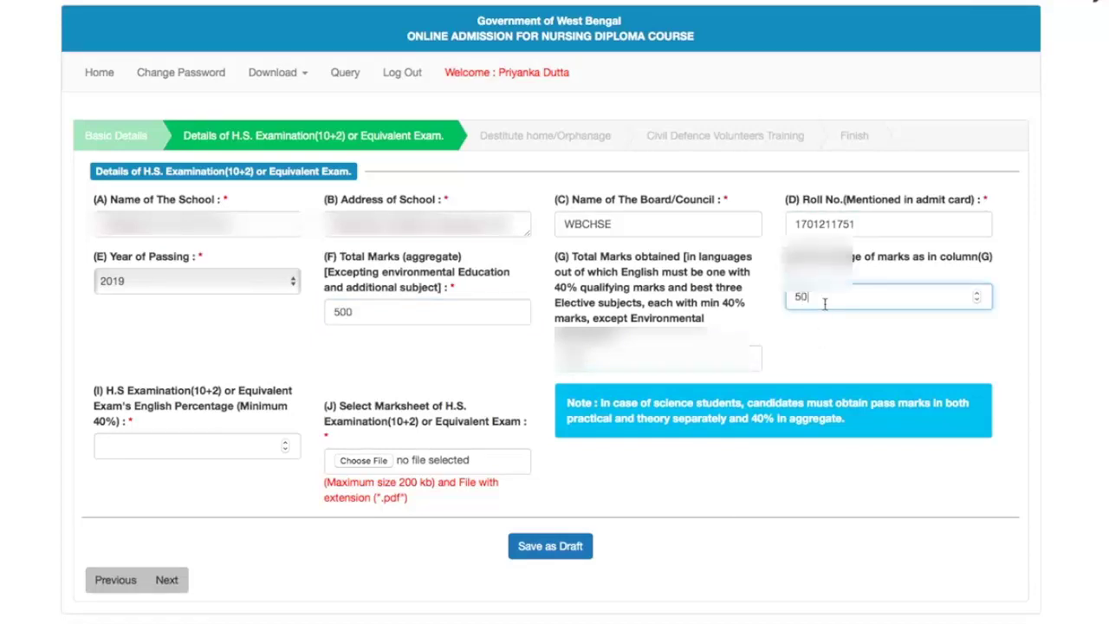
{"action": "left_click", "coordinate": [842, 339]}
{"action": "scroll", "coordinate": [669, 387], "scroll_direction": "down", "scroll_amount": 1}
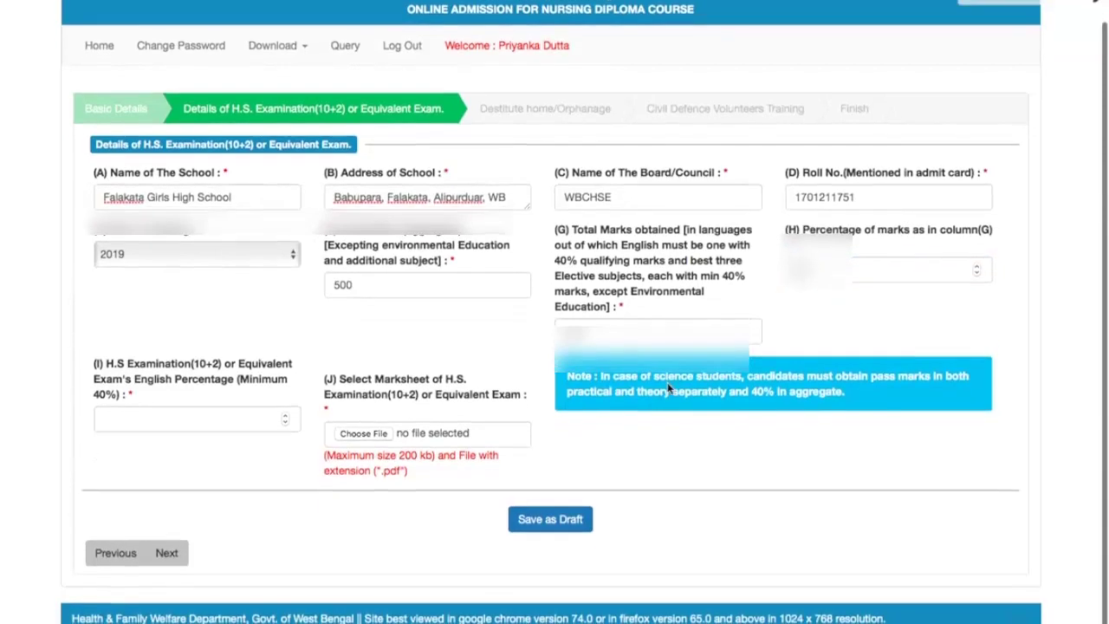
Step: Enter 45 percent for English and attach the marksheet PDF
{"action": "left_click", "coordinate": [202, 423]}
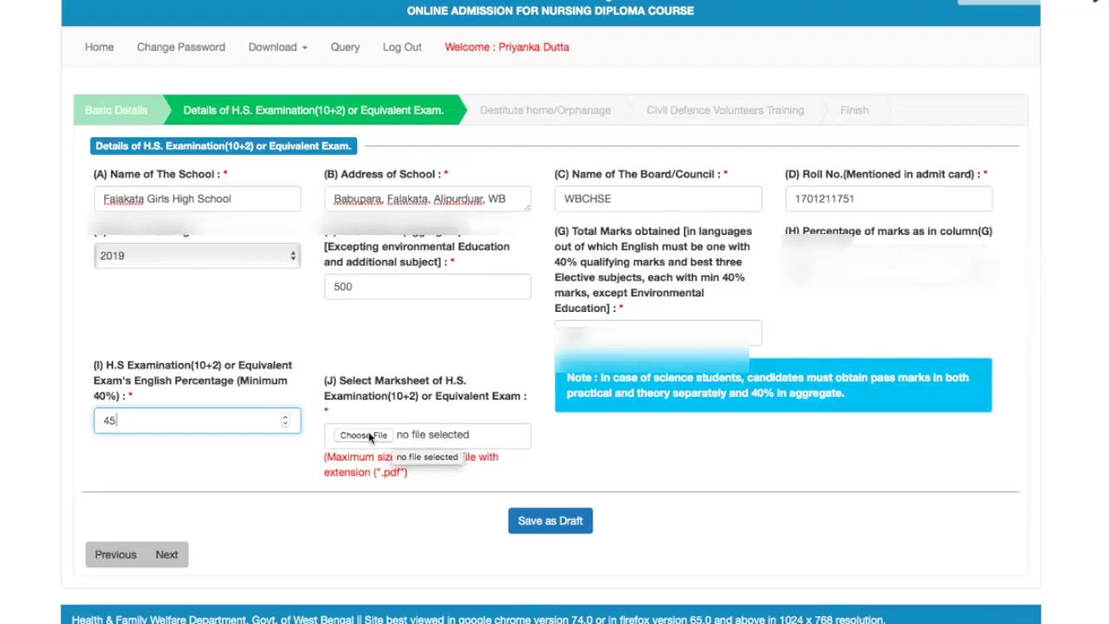
{"action": "left_click", "coordinate": [370, 437]}
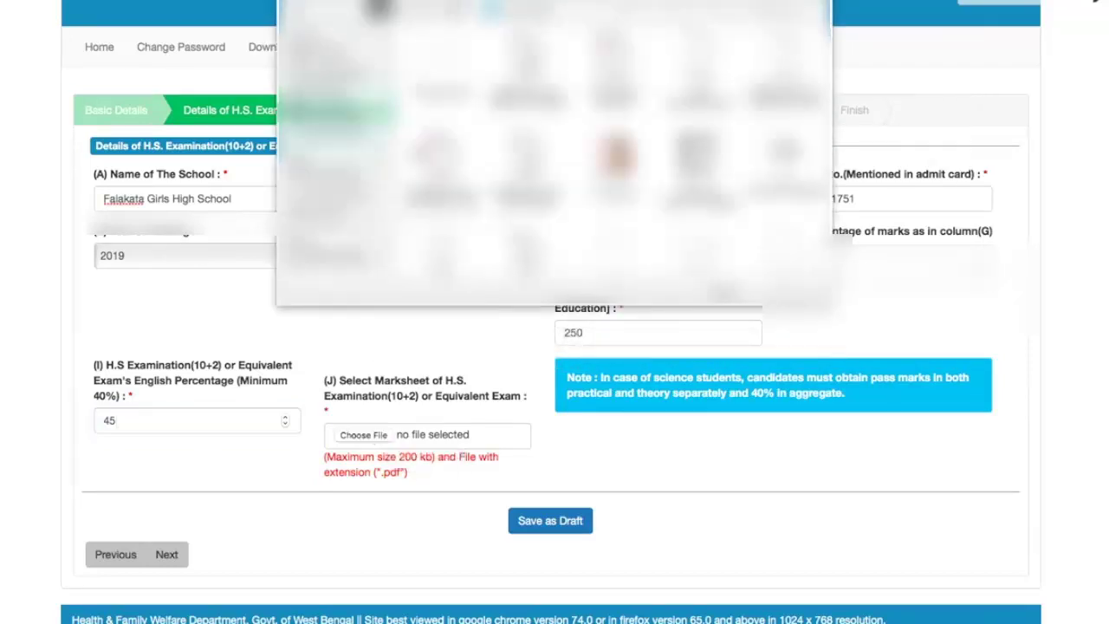
{"action": "key", "text": "Escape"}
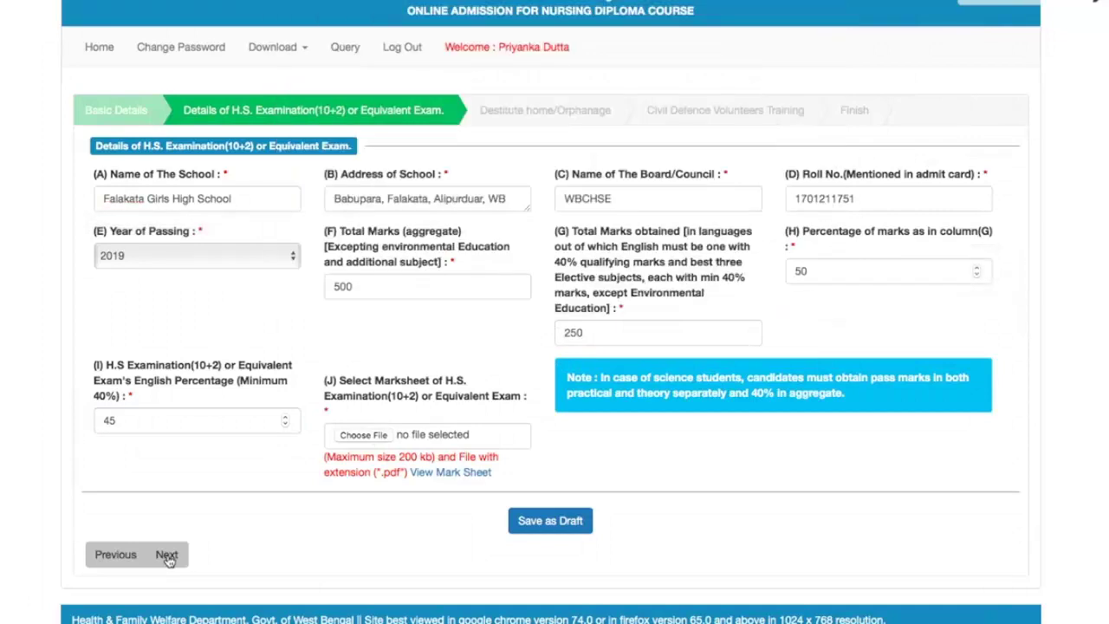
Step: Advance past the Orphanage and Civil Defence Volunteers steps to Finish and tick the declaration
{"action": "left_click", "coordinate": [167, 554]}
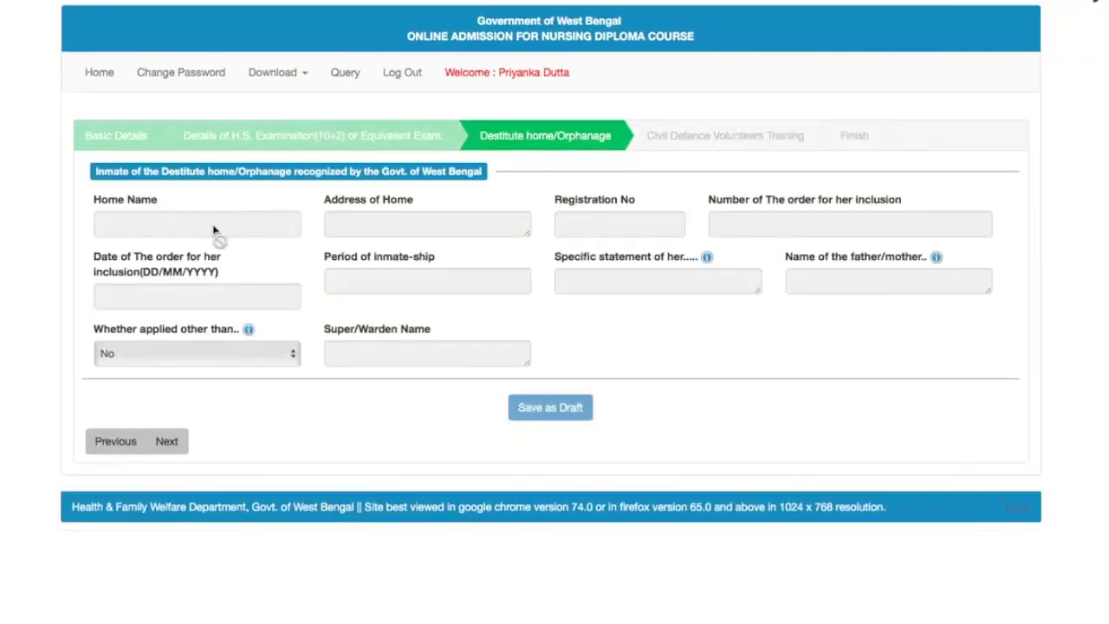
{"action": "left_click", "coordinate": [168, 441]}
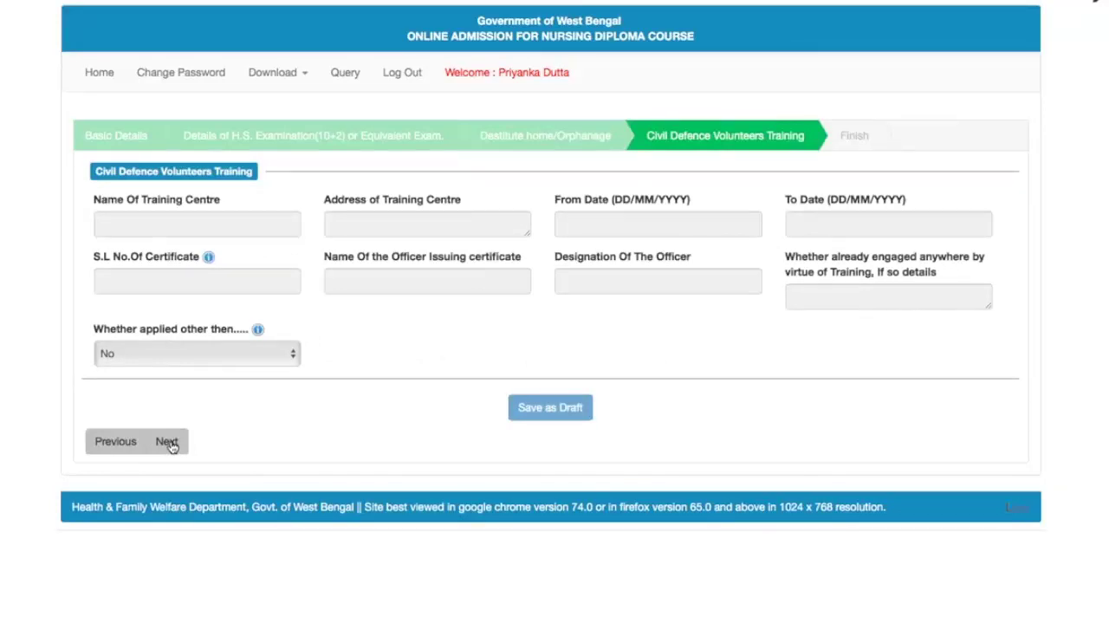
{"action": "left_click", "coordinate": [167, 441]}
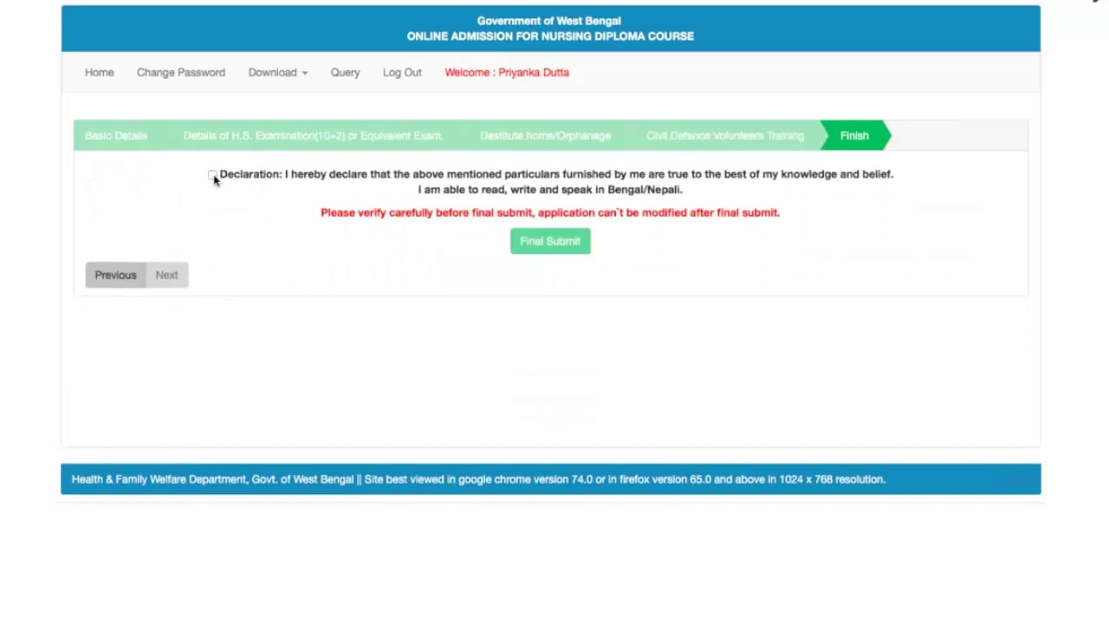
{"action": "left_click", "coordinate": [213, 175]}
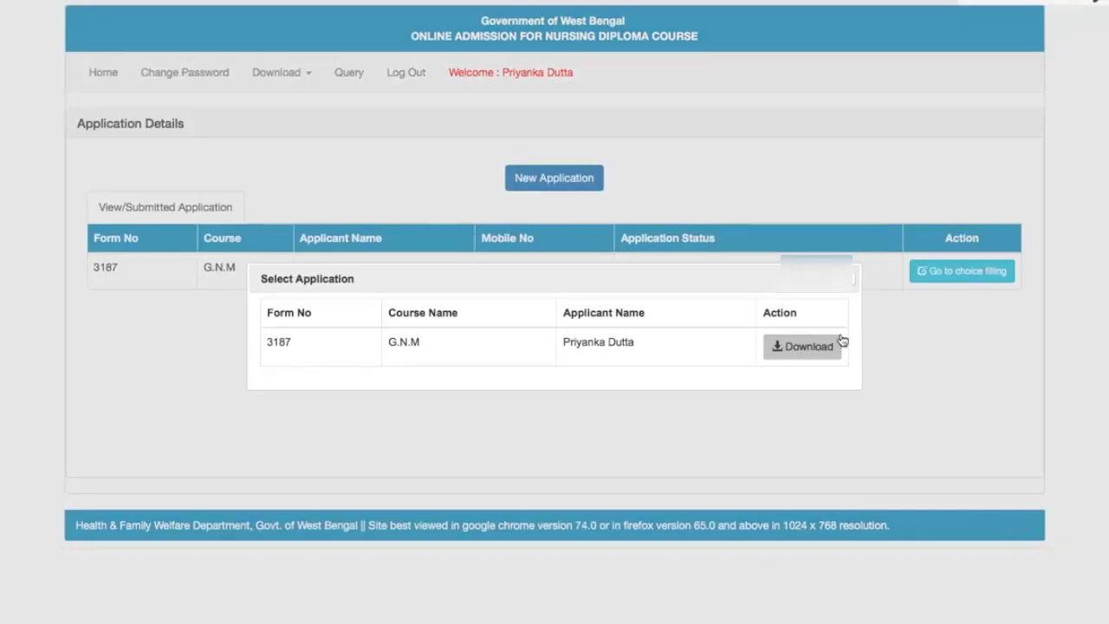
Step: Dismiss the download popup and add Alipurduar Dist. Hospital as institution choice 1
{"action": "left_click", "coordinate": [848, 284]}
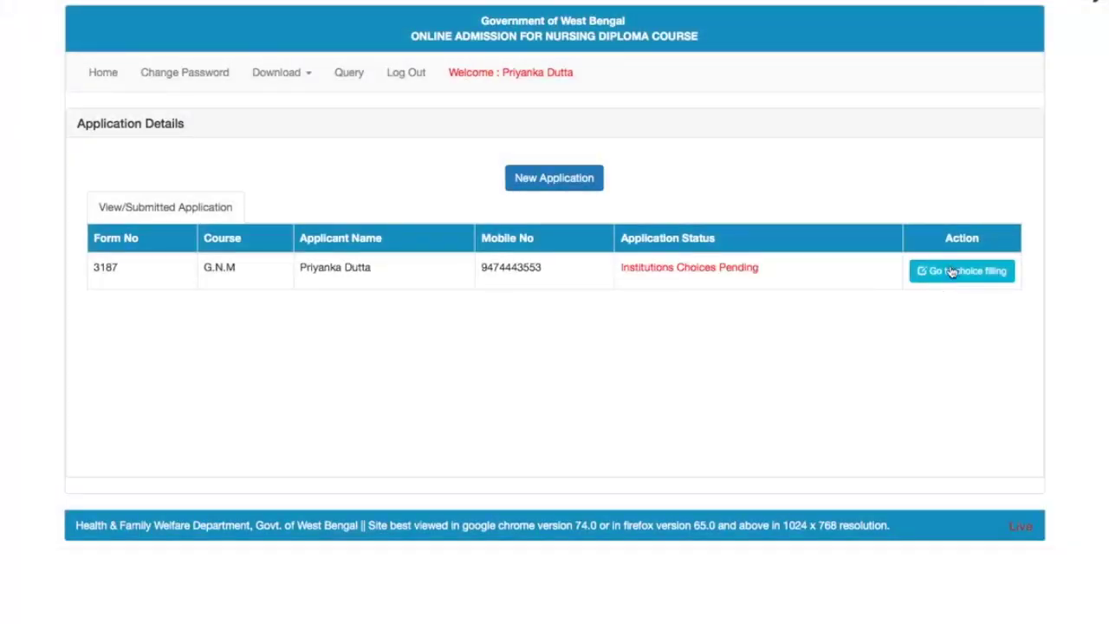
{"action": "left_click", "coordinate": [951, 271]}
{"action": "left_click", "coordinate": [276, 188]}
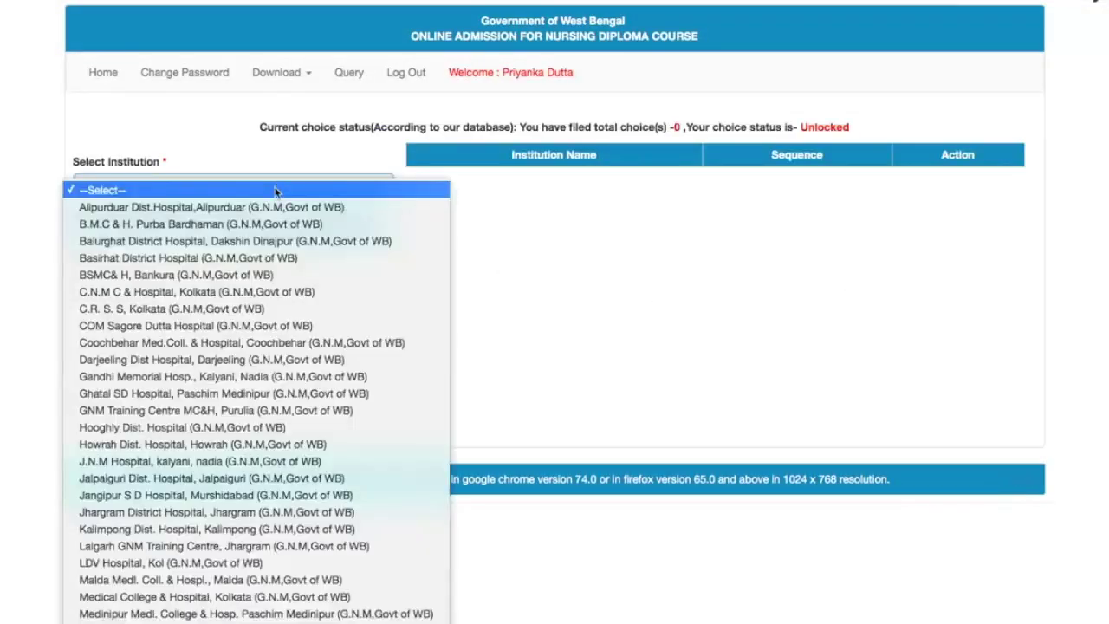
{"action": "left_click", "coordinate": [273, 206]}
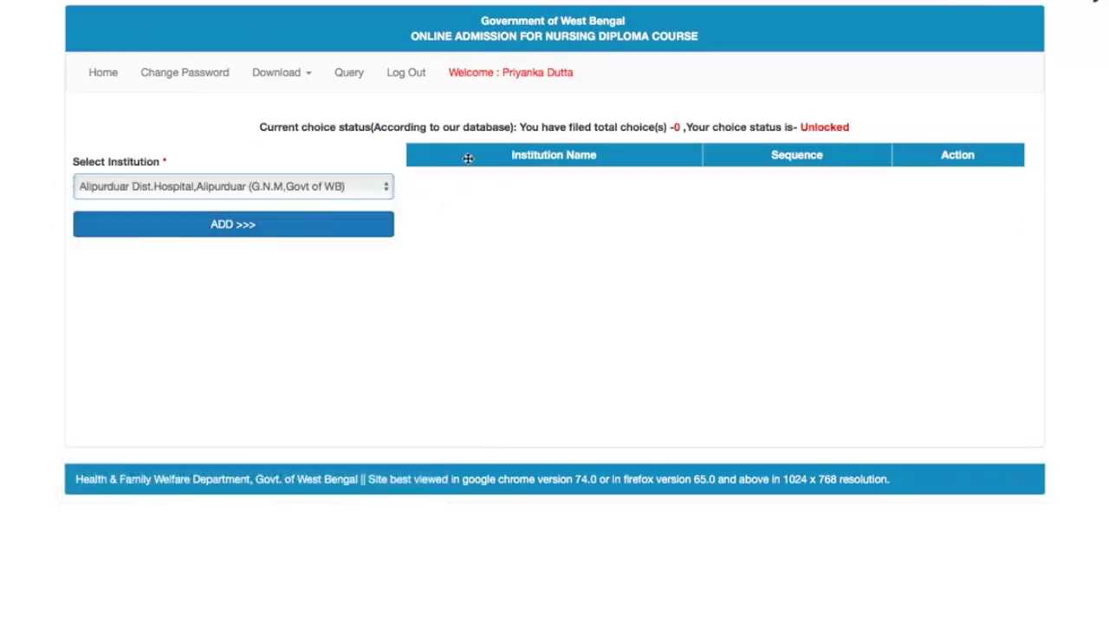
{"action": "left_click", "coordinate": [262, 224]}
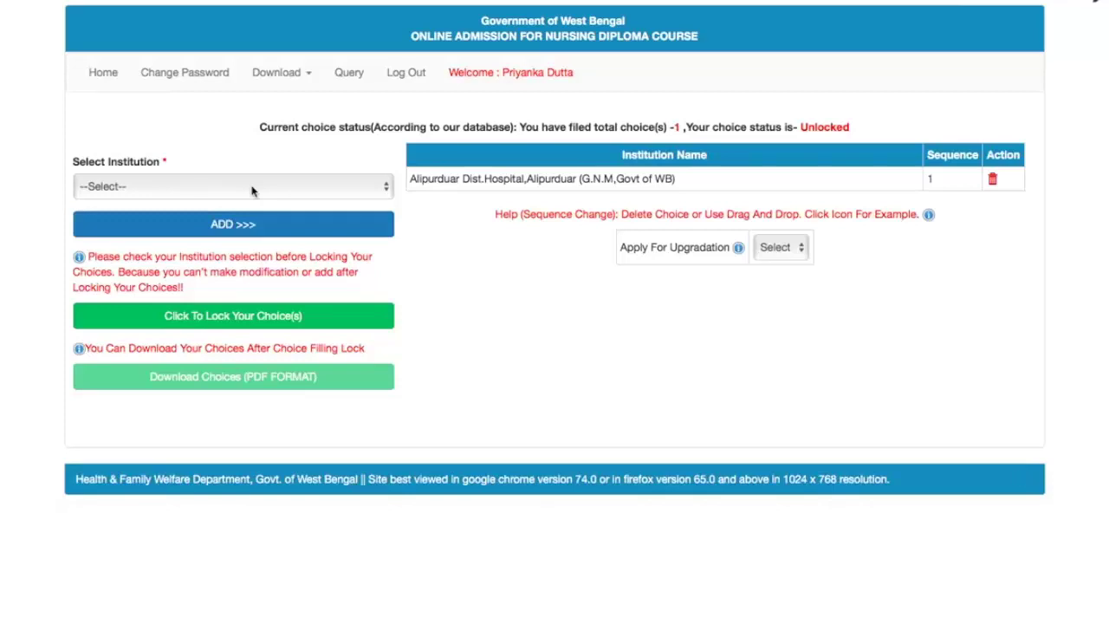
Step: Add Jalpaiguri Dist. Hospital as choice 2 and set Apply For Upgradation to YES
{"action": "left_click", "coordinate": [253, 192]}
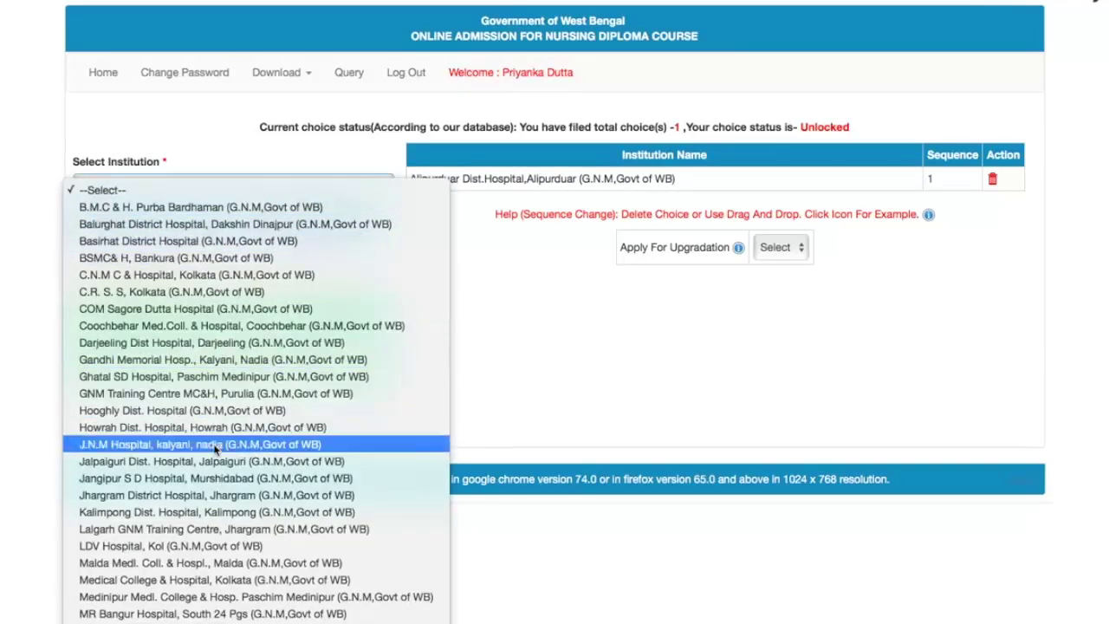
{"action": "left_click", "coordinate": [182, 459]}
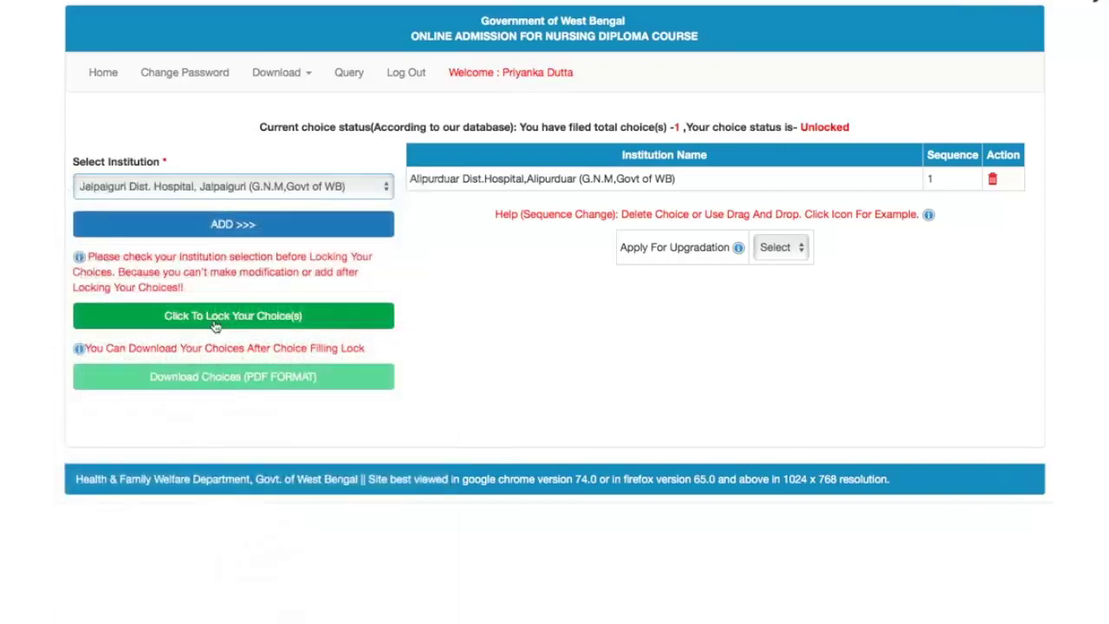
{"action": "left_click", "coordinate": [225, 227]}
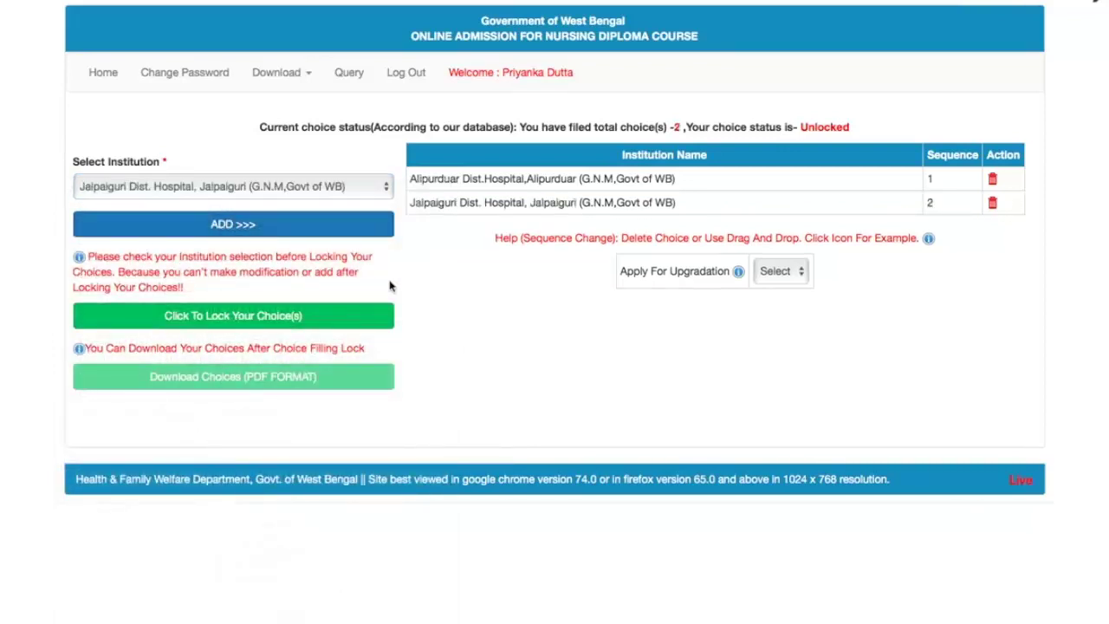
{"action": "mouse_move", "coordinate": [738, 277]}
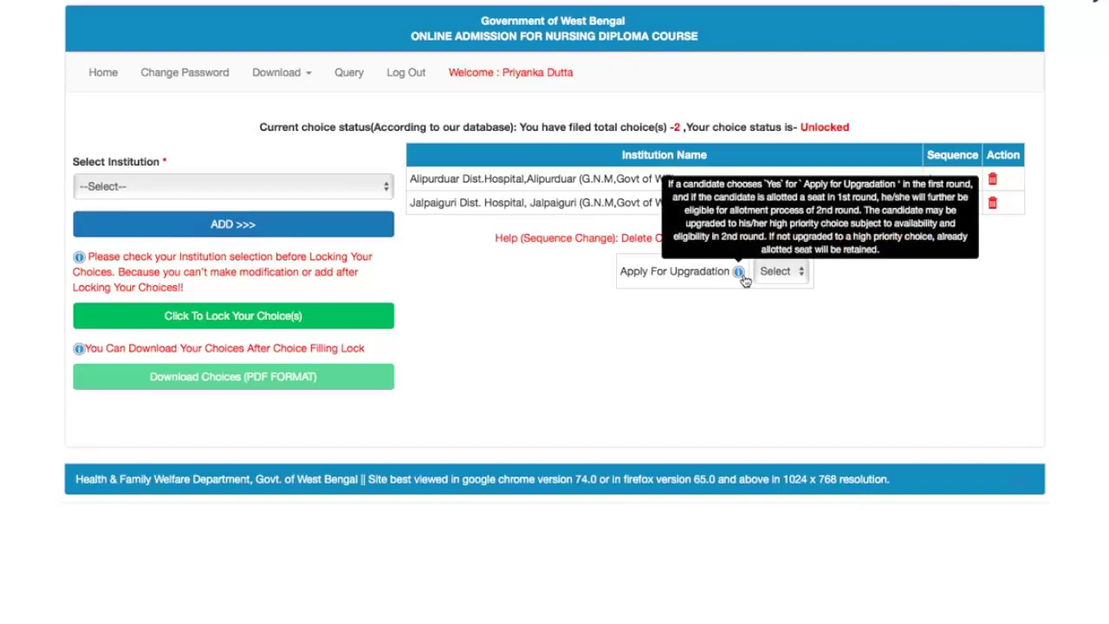
{"action": "left_click", "coordinate": [771, 274]}
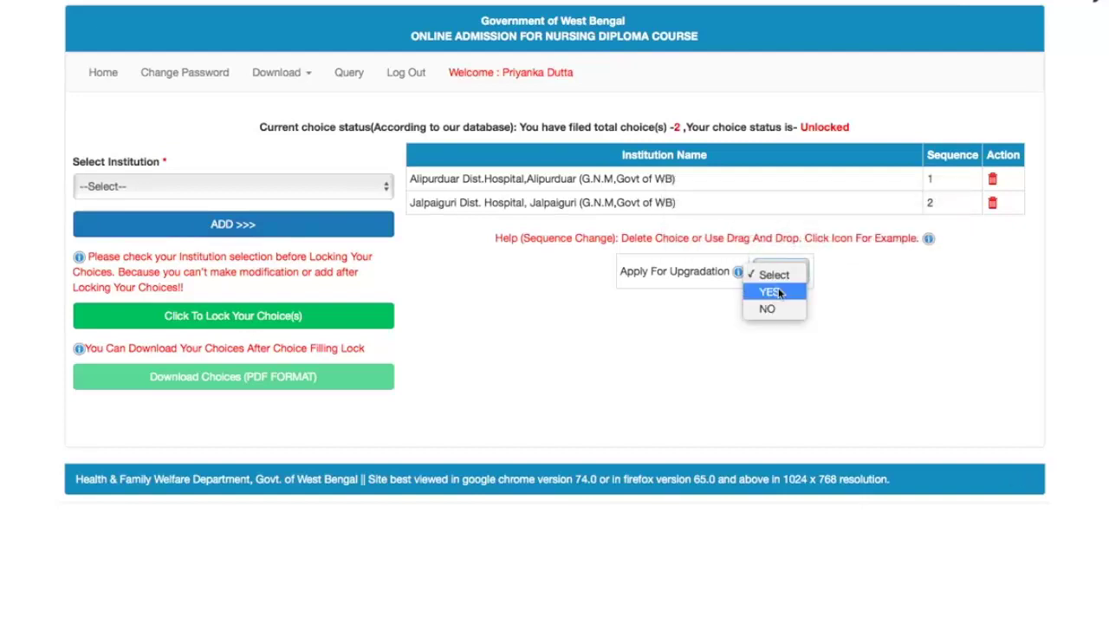
{"action": "left_click", "coordinate": [777, 288]}
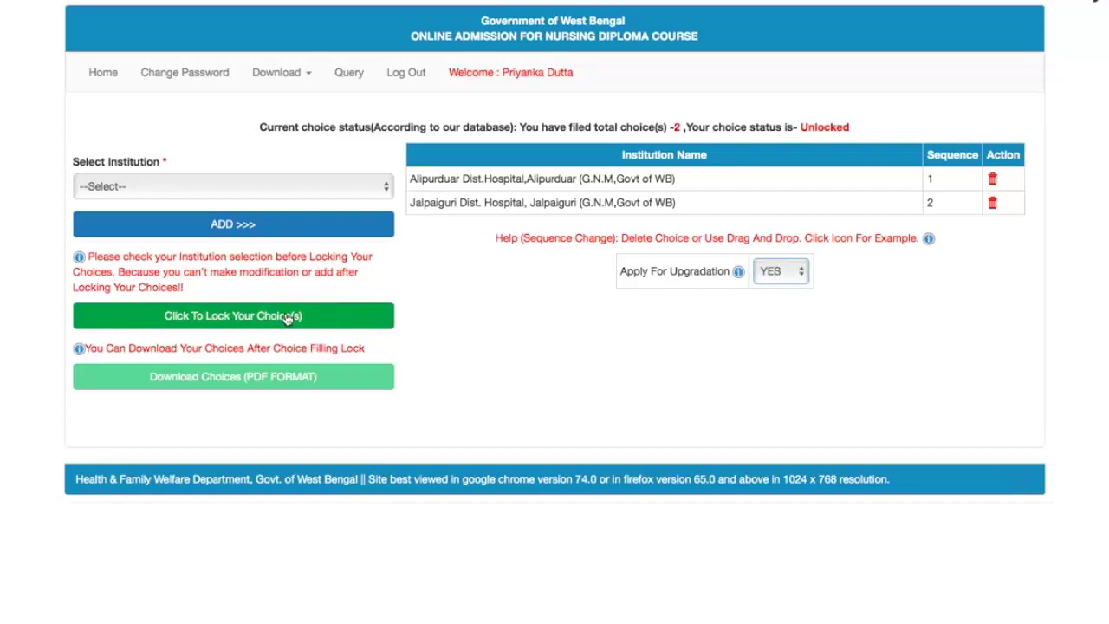
Step: Lock the institution choices, confirm with OK, and dismiss the lock message
{"action": "left_click", "coordinate": [287, 317]}
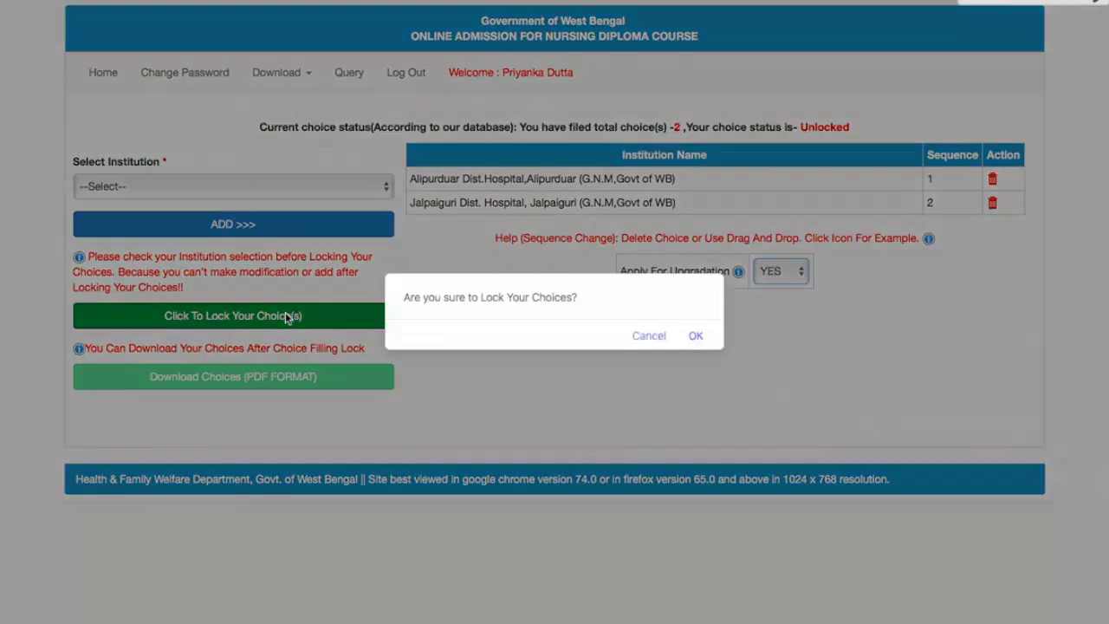
{"action": "left_click", "coordinate": [694, 337]}
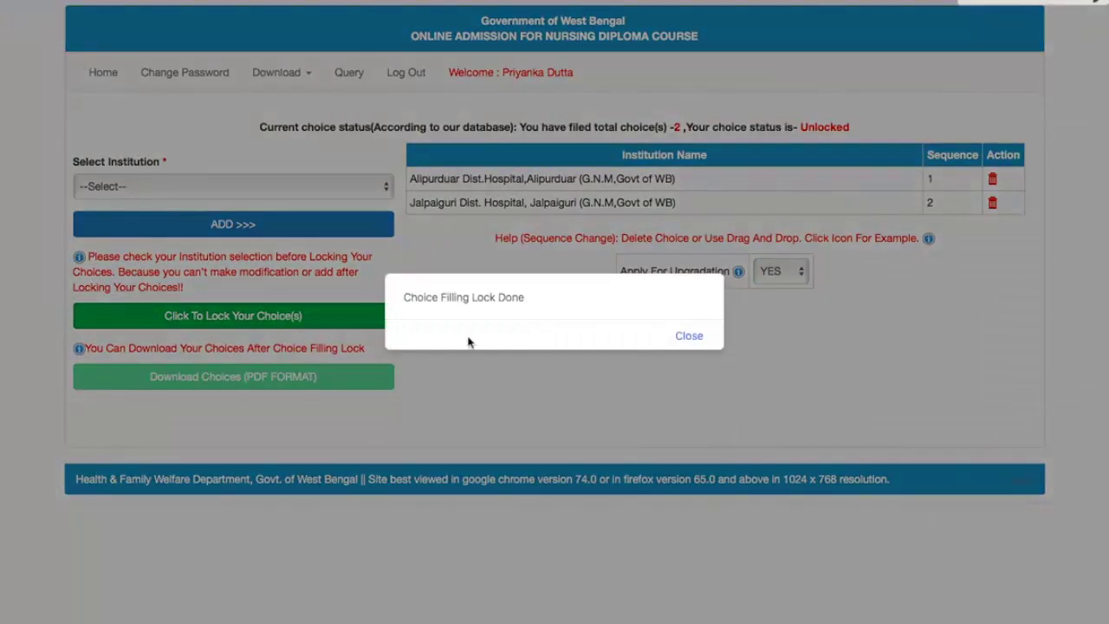
{"action": "left_click", "coordinate": [690, 336]}
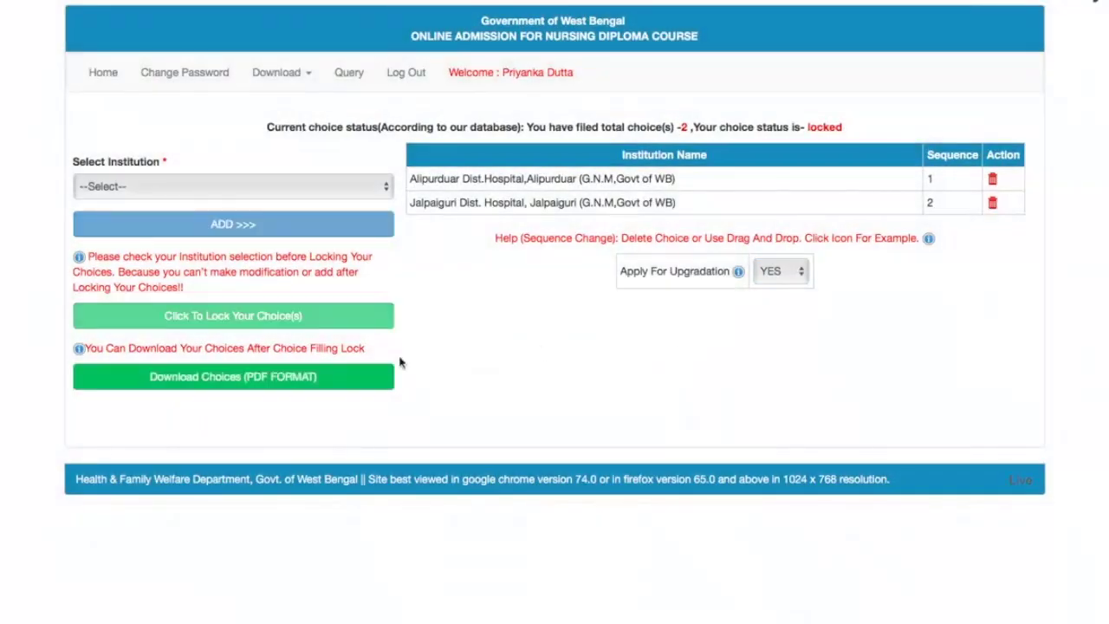
Step: Download the locked choices PDF and return to the Application Details home page
{"action": "left_click", "coordinate": [285, 379]}
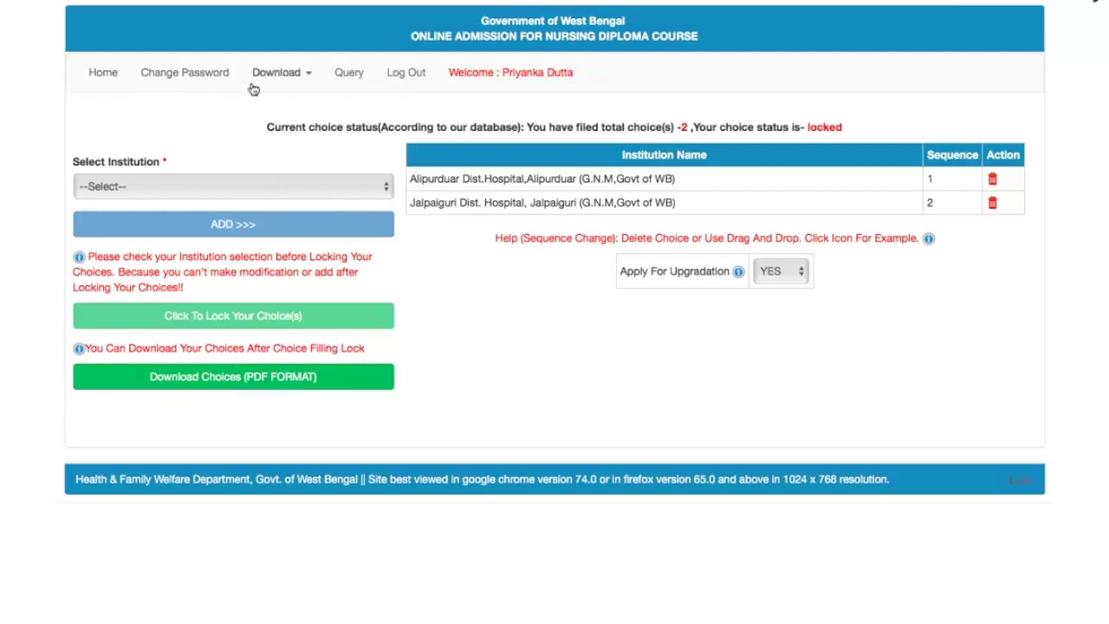
{"action": "left_click", "coordinate": [299, 74]}
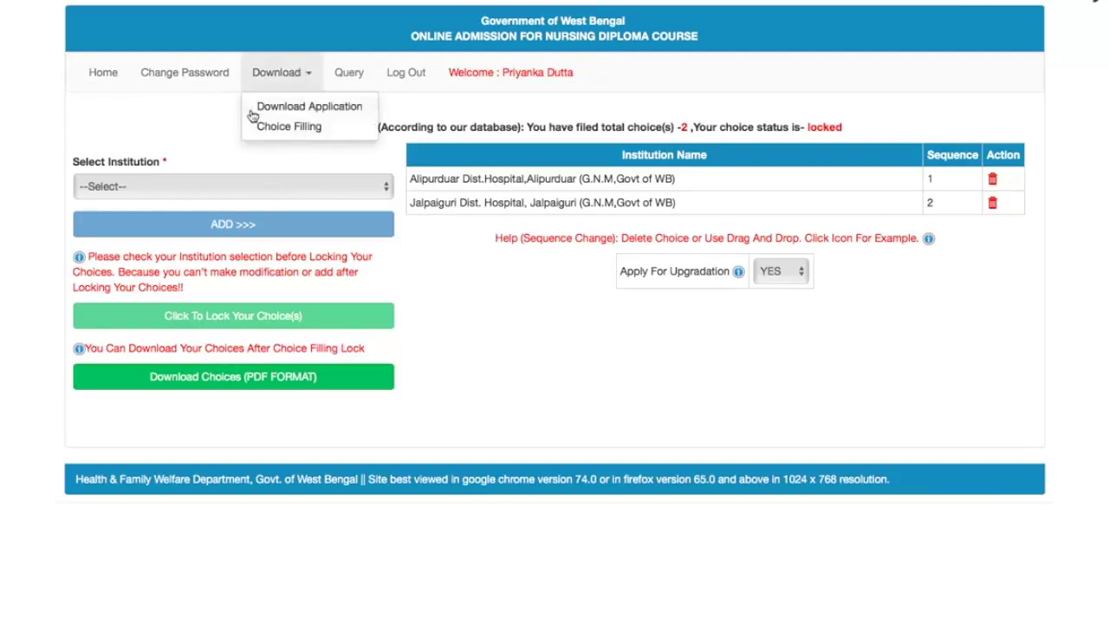
{"action": "left_click", "coordinate": [110, 76]}
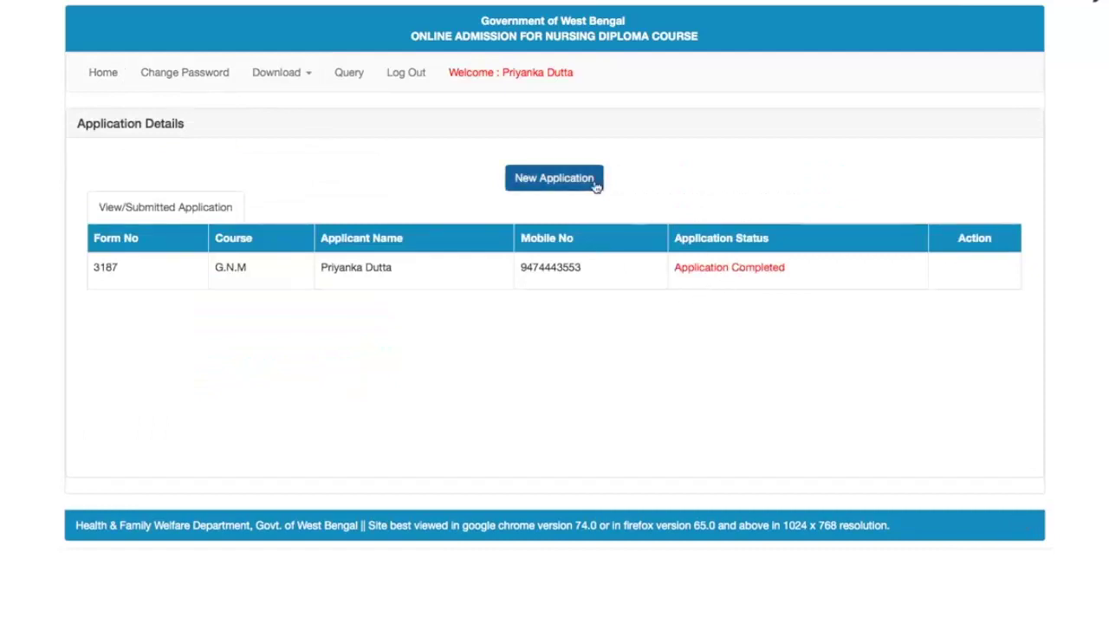
{"action": "left_click", "coordinate": [304, 78]}
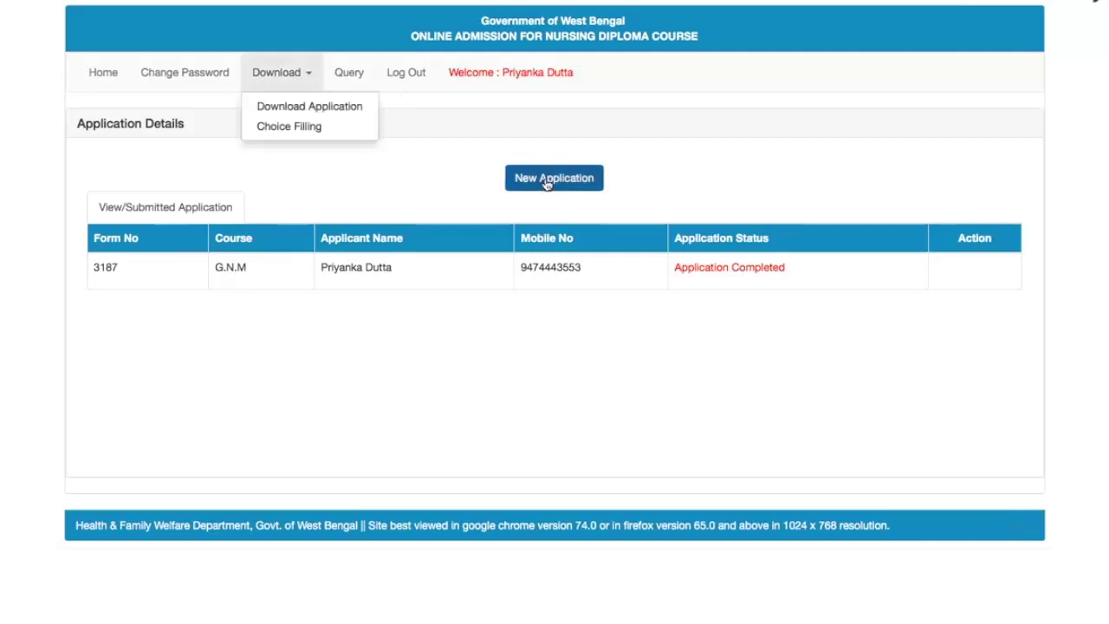